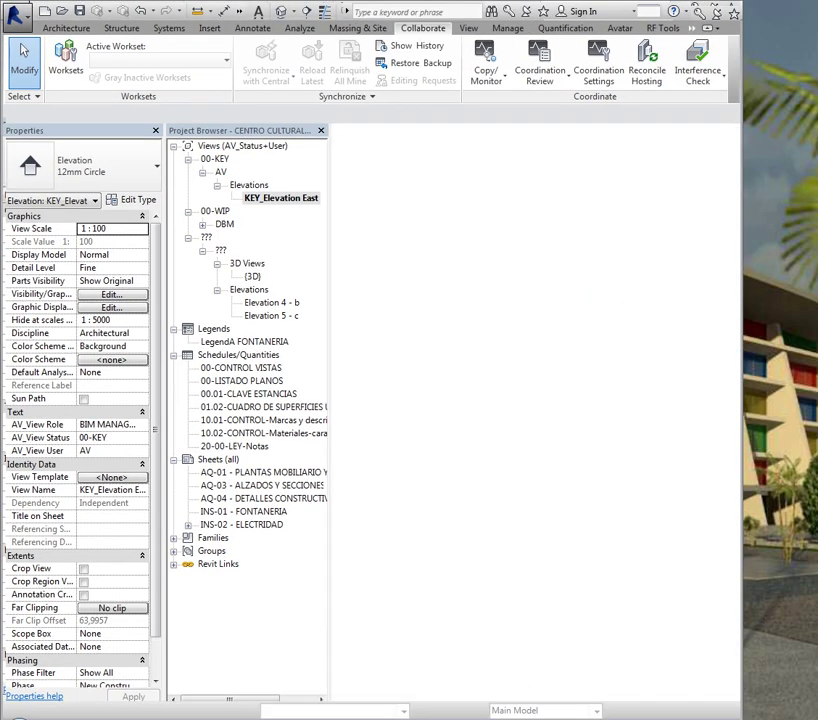
# Step: Widen the Revit window and expand the DBM group under 00-WIP in the Project Browser
pyautogui.moveTo(730, 176); pyautogui.dragTo(812, 176)
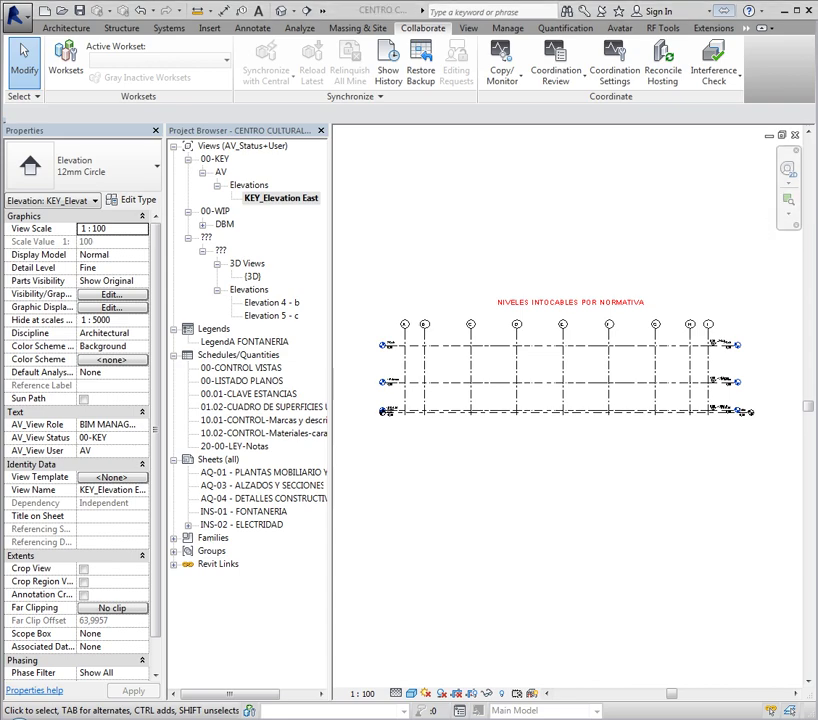
pyautogui.click(194, 245)
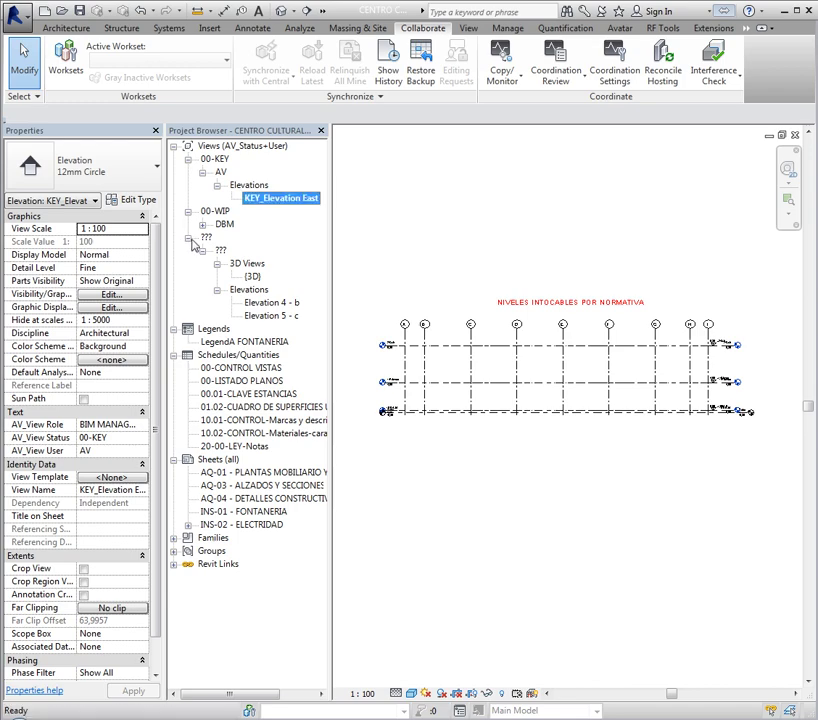
pyautogui.click(203, 224)
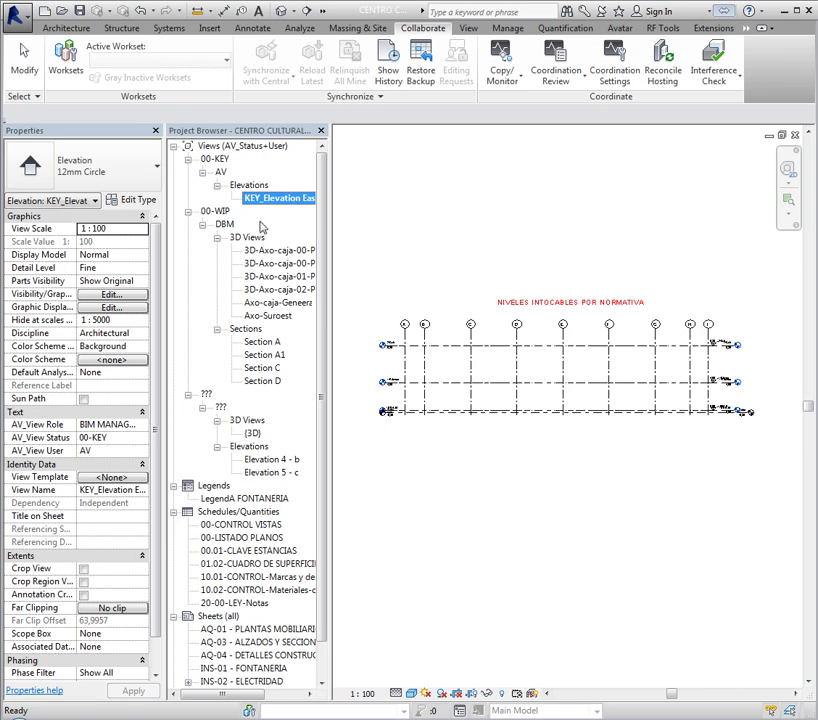
# Step: Pick grid line H in the KEY_Elevation East view and drag within the view
pyautogui.click(396, 230)
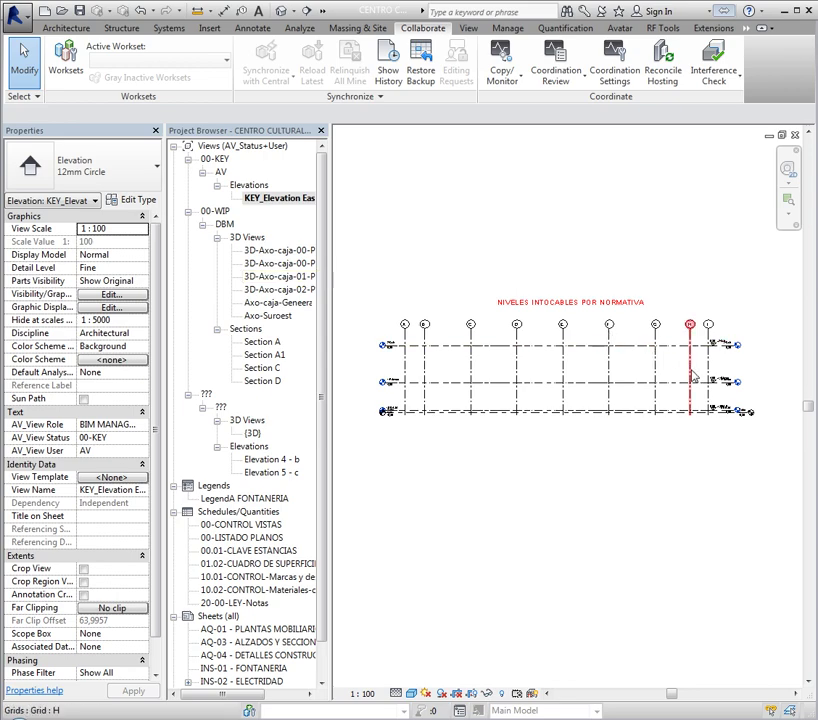
pyautogui.click(623, 383)
pyautogui.click(615, 475)
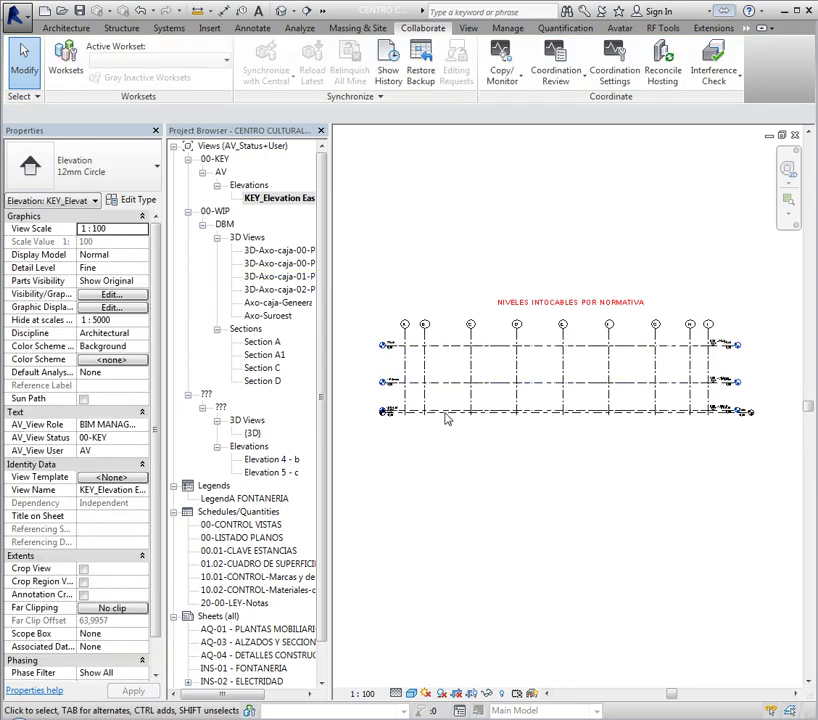
pyautogui.moveTo(608, 245); pyautogui.dragTo(548, 162, button='middle')
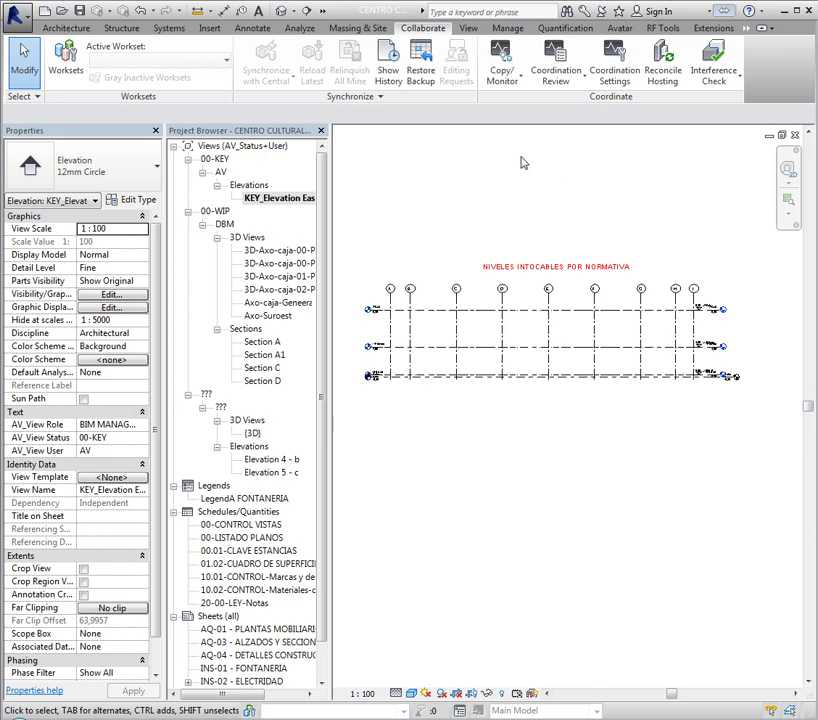
# Step: Create new floor plans for levels 1-Primera and 10 BAJA, then center the opened 10 BAJA plan
pyautogui.click(468, 28)
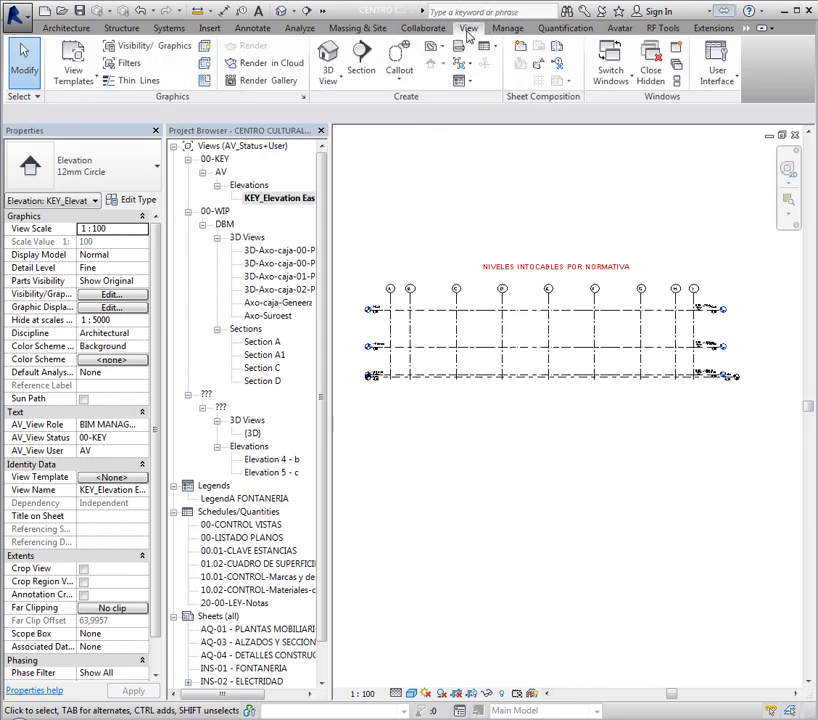
pyautogui.click(443, 48)
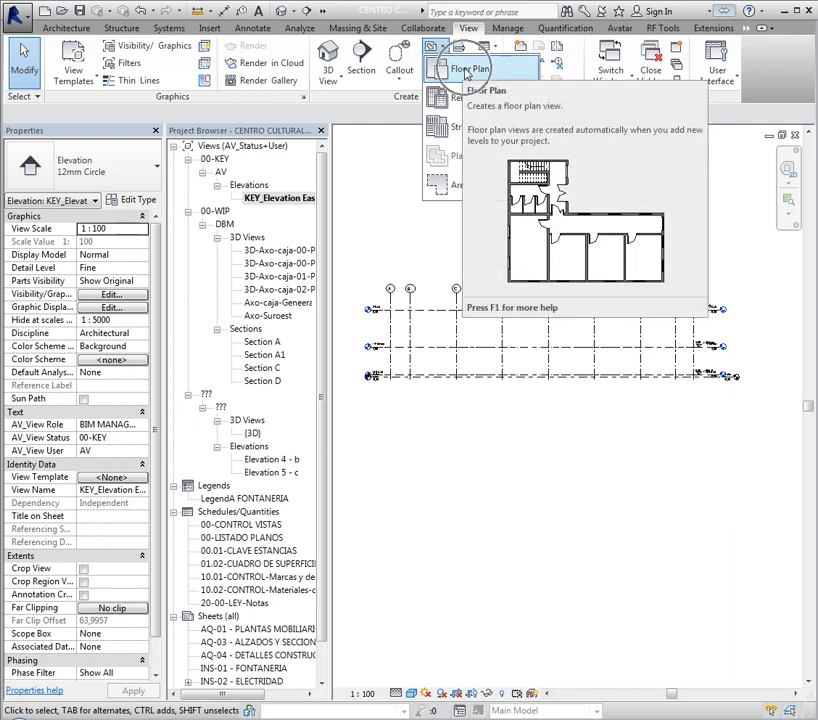
pyautogui.click(466, 70)
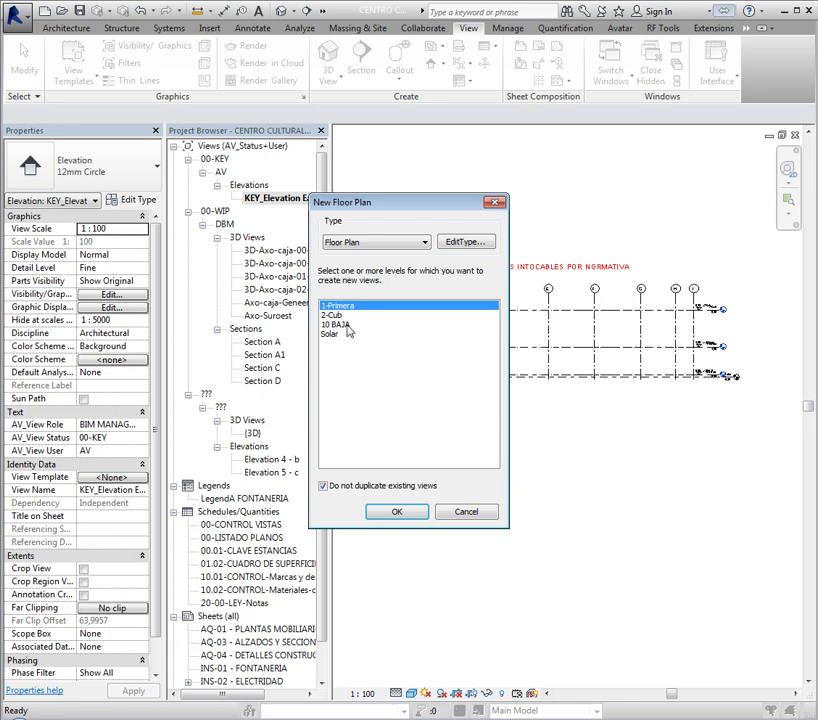
pyautogui.keyDown('ctrl'); pyautogui.click(345, 325); pyautogui.keyUp('ctrl')
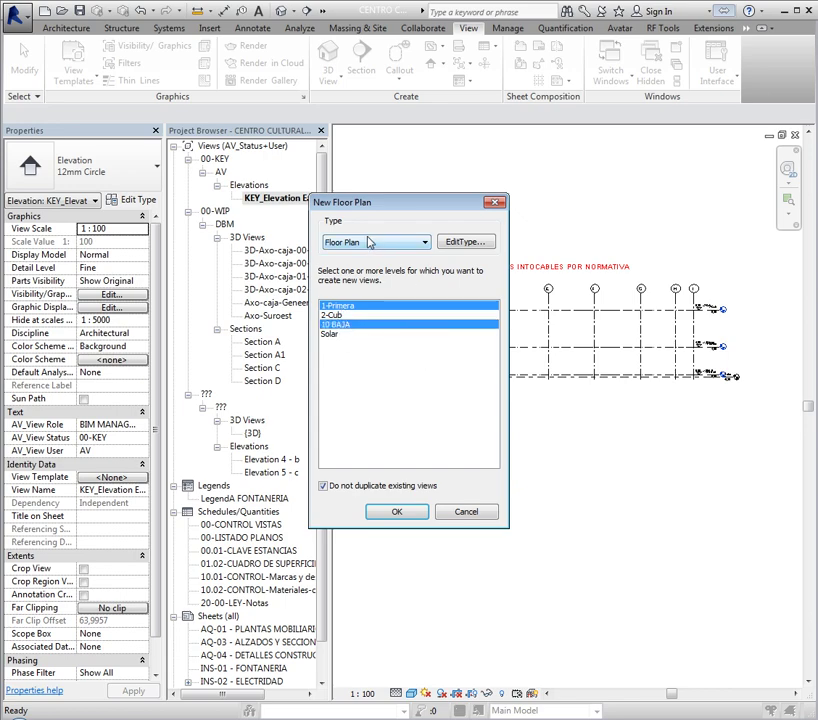
pyautogui.click(478, 248)
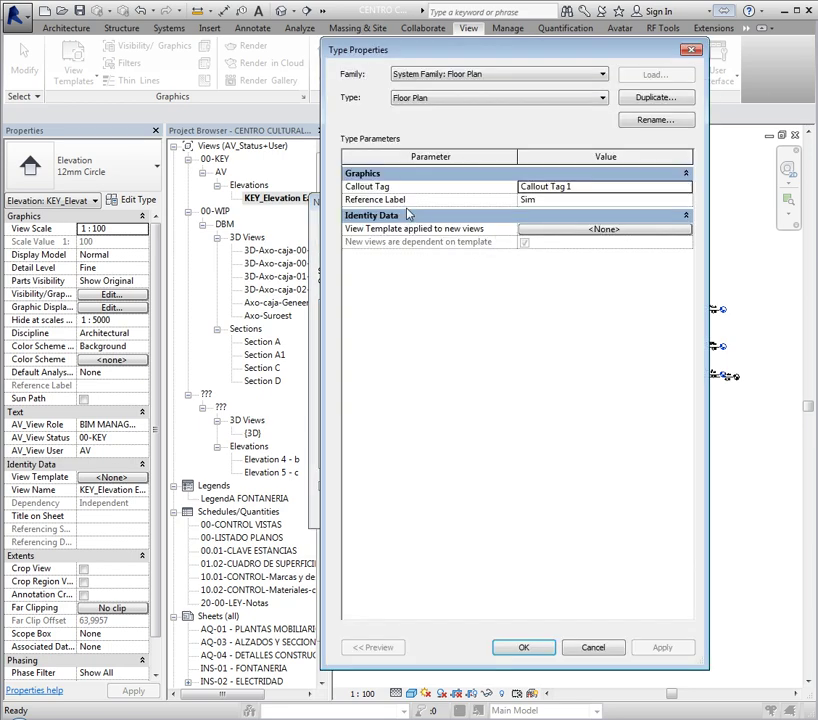
pyautogui.click(431, 106)
pyautogui.click(420, 114)
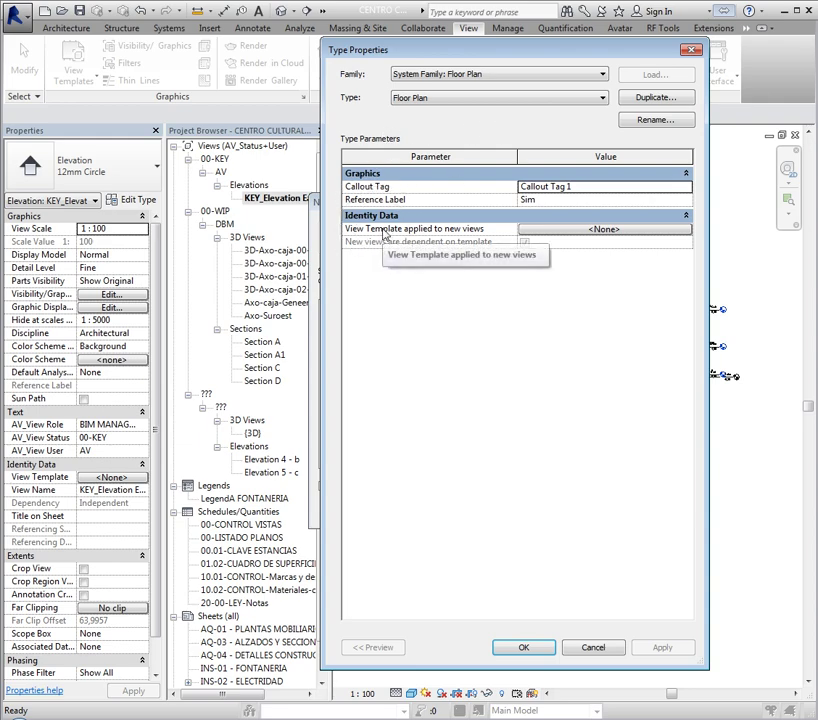
pyautogui.click(689, 52)
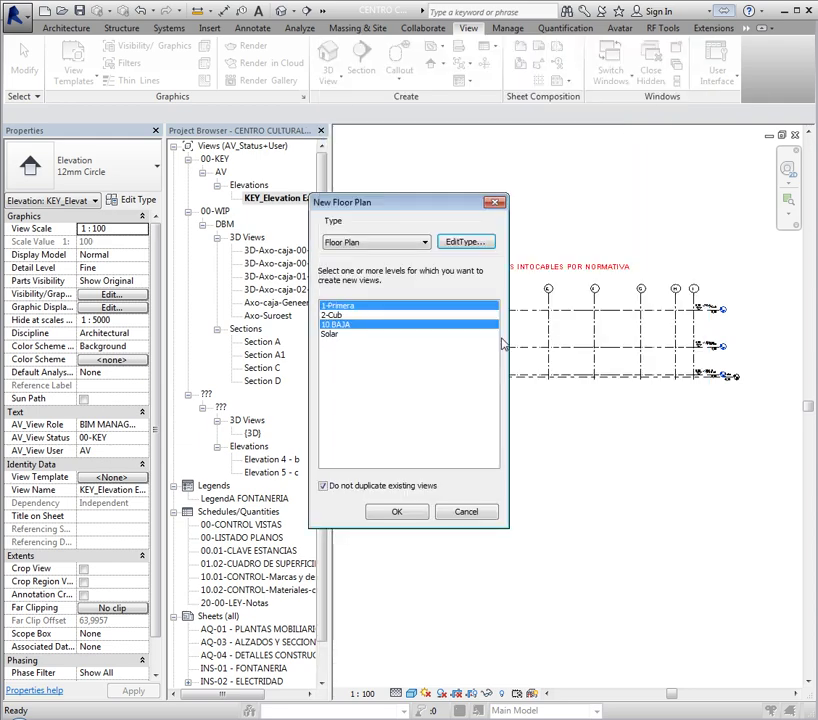
pyautogui.click(396, 511)
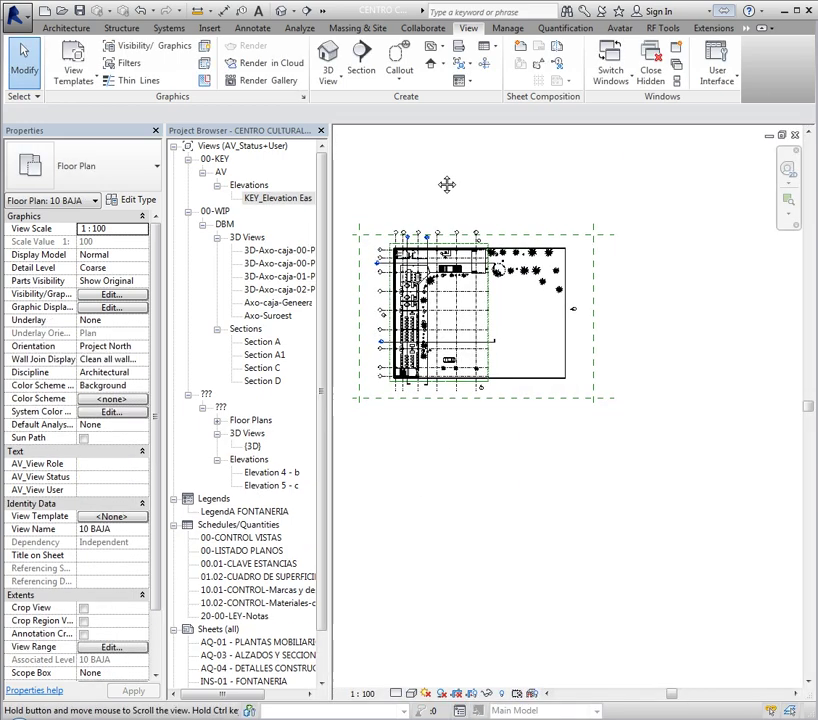
pyautogui.moveTo(445, 185); pyautogui.dragTo(467, 198, button='middle')
# Step: Cancel the reopened Floor Plan dialog and expand Floor Plans to list 10 BAJA and 1-Primera
pyautogui.click(466, 36)
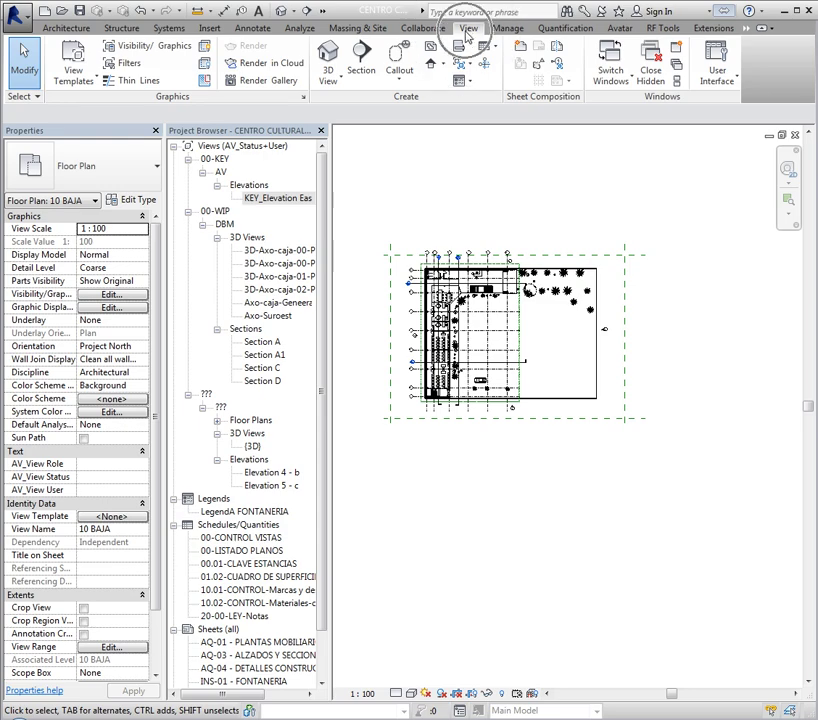
pyautogui.click(437, 47)
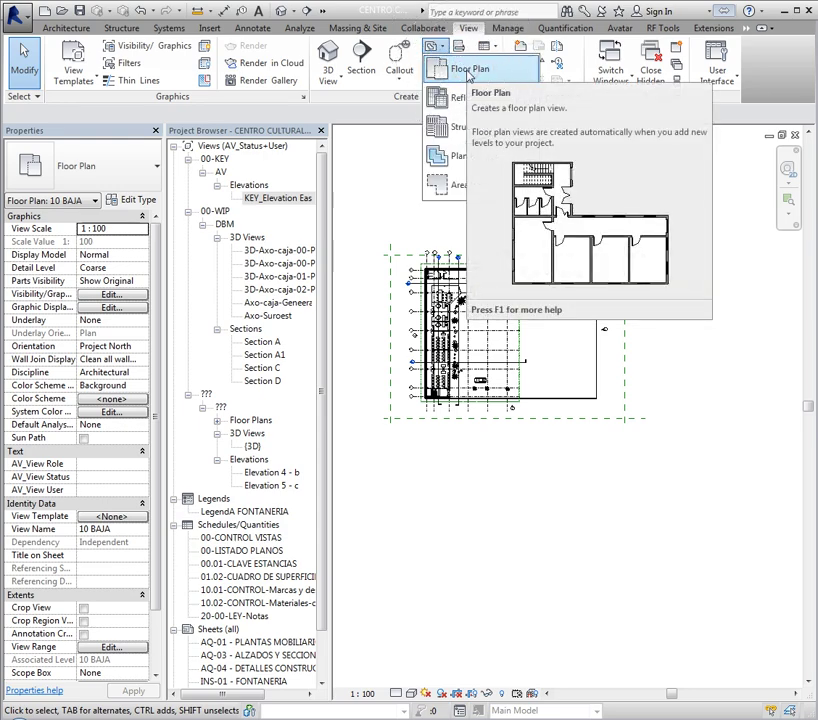
pyautogui.click(467, 73)
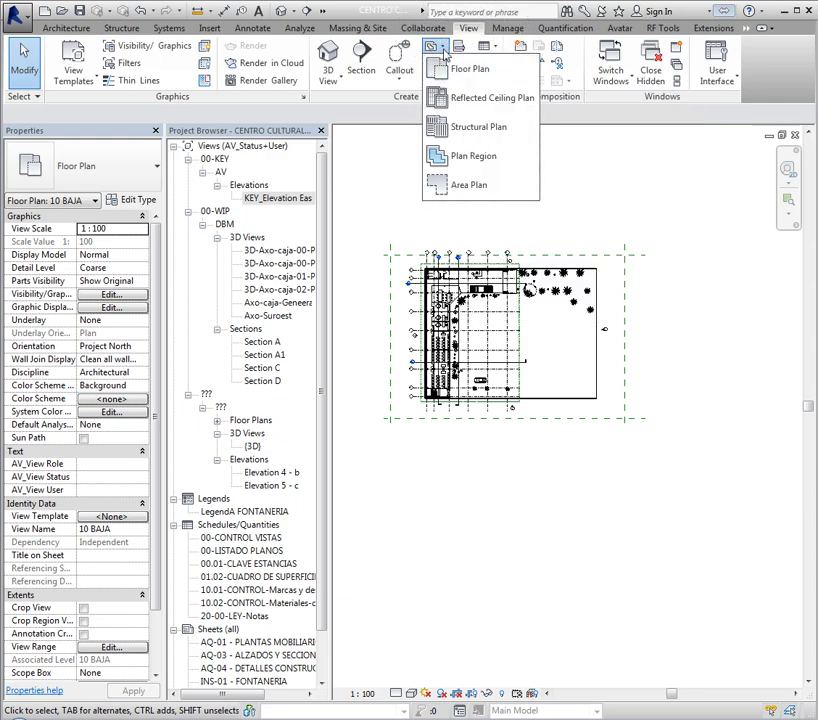
pyautogui.click(440, 47)
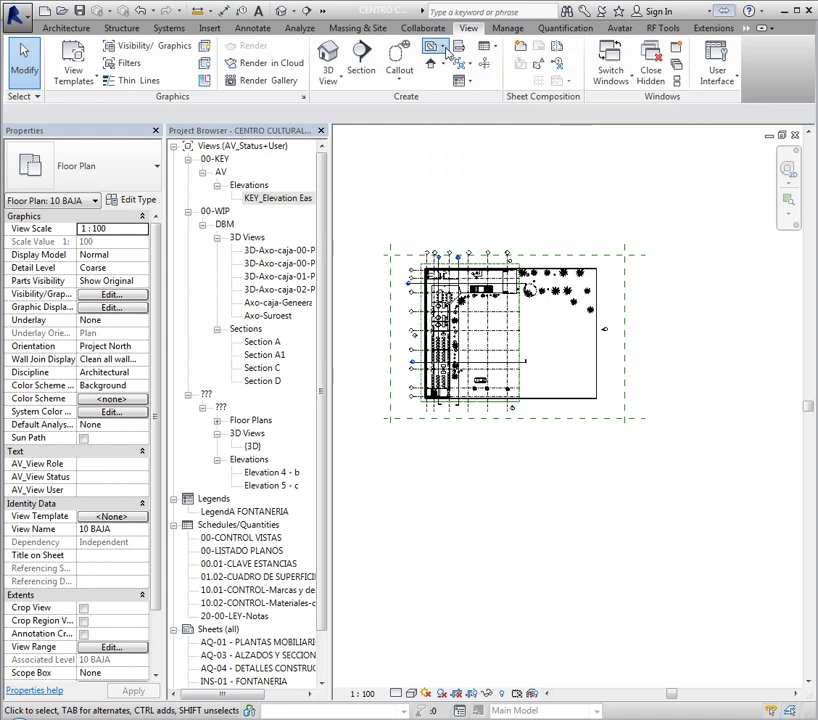
pyautogui.click(447, 50)
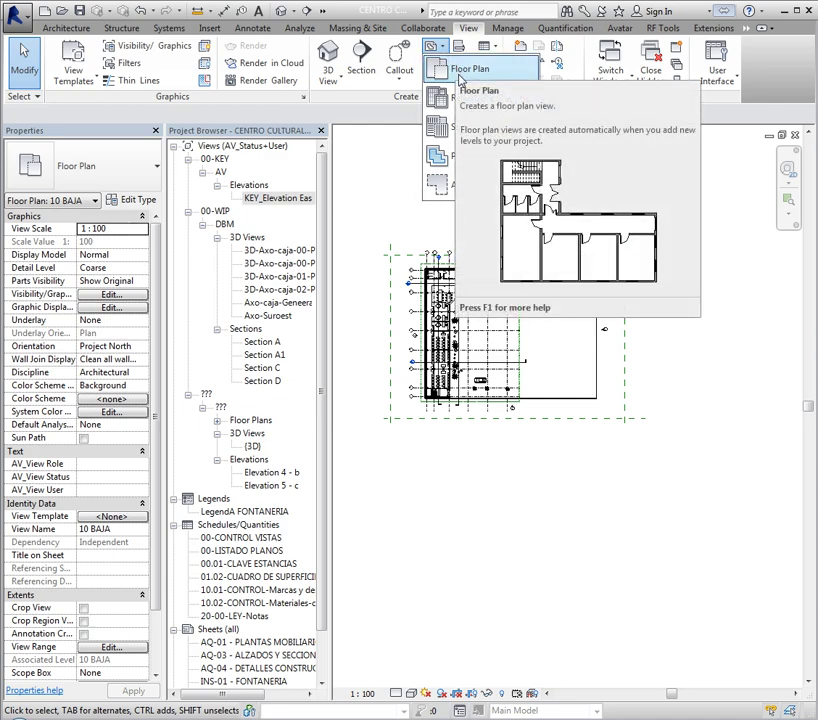
pyautogui.click(462, 72)
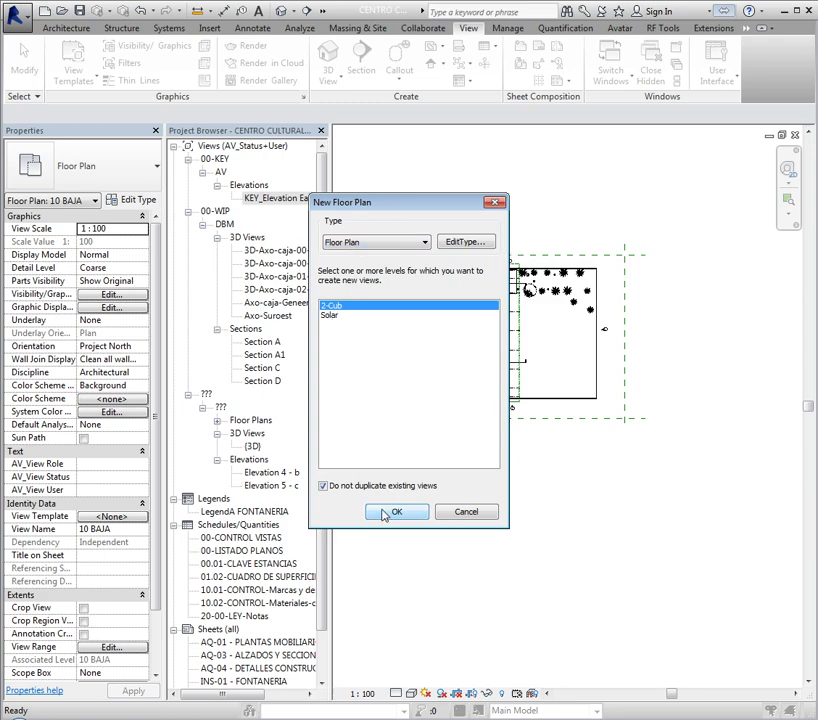
pyautogui.click(492, 203)
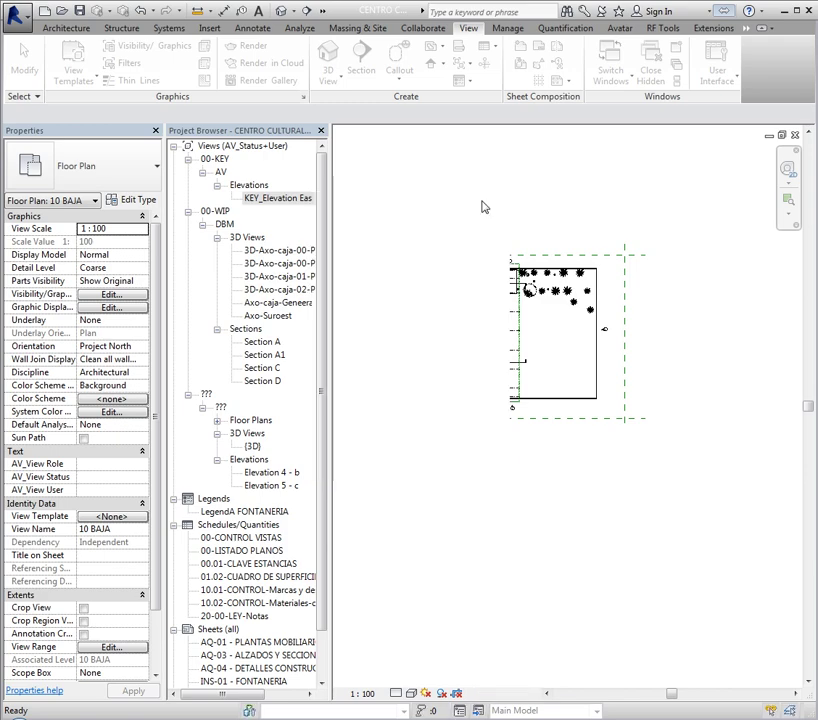
pyautogui.click(218, 424)
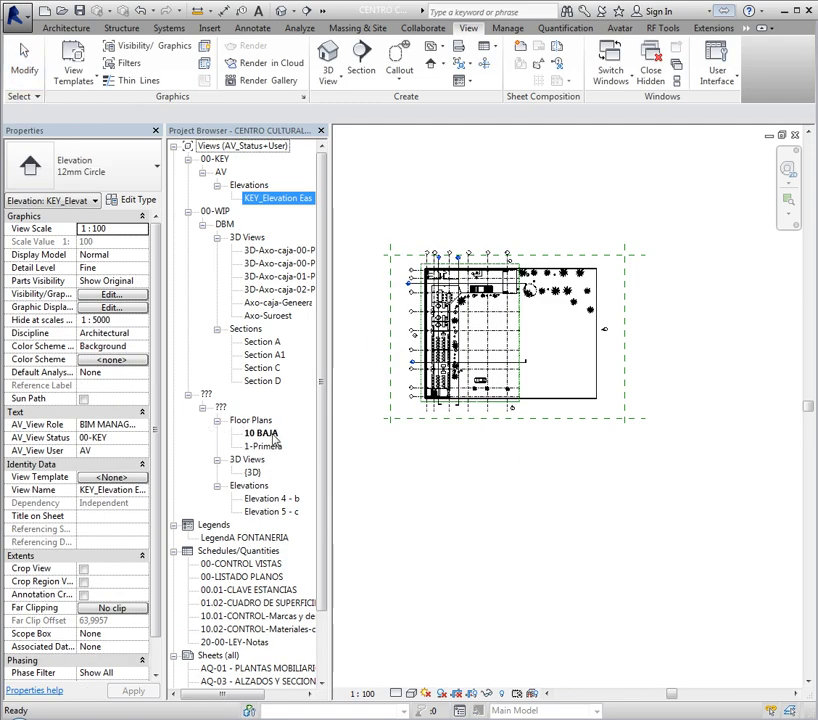
# Step: Rename the 10 BAJA floor plan view to 01-BAJA-Font without renaming its level
pyautogui.click(262, 446)
pyautogui.click(263, 434)
pyautogui.click(262, 446)
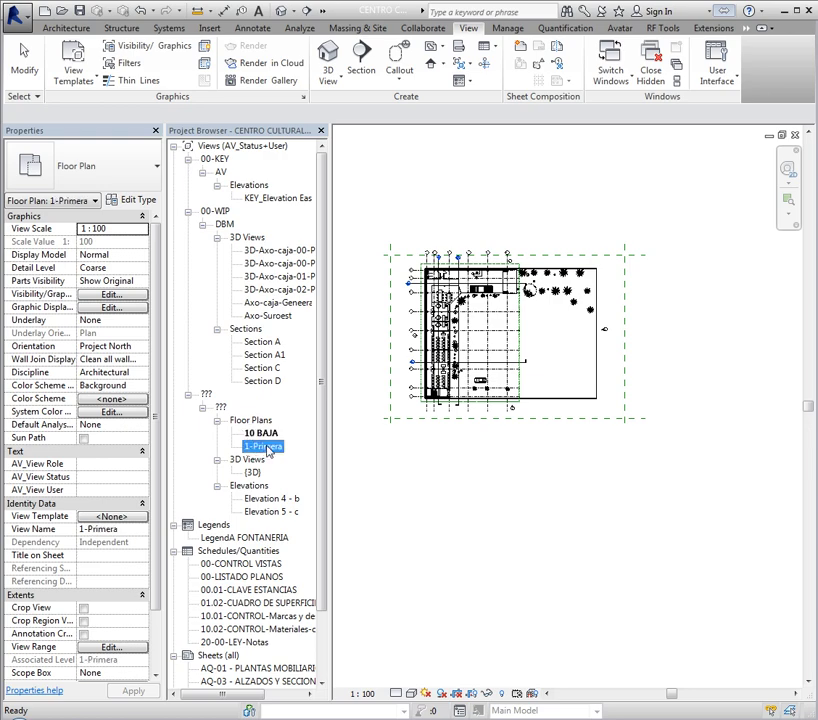
pyautogui.click(262, 434)
pyautogui.click(266, 447)
pyautogui.click(257, 435)
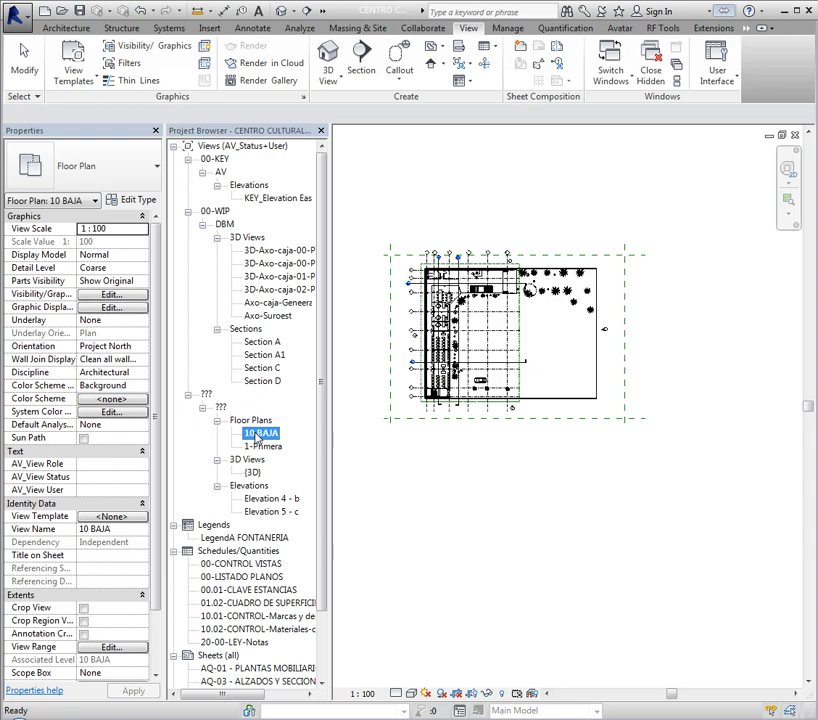
pyautogui.click(257, 436)
pyautogui.press('F2')
pyautogui.moveTo(466, 305); pyautogui.dragTo(420, 317)
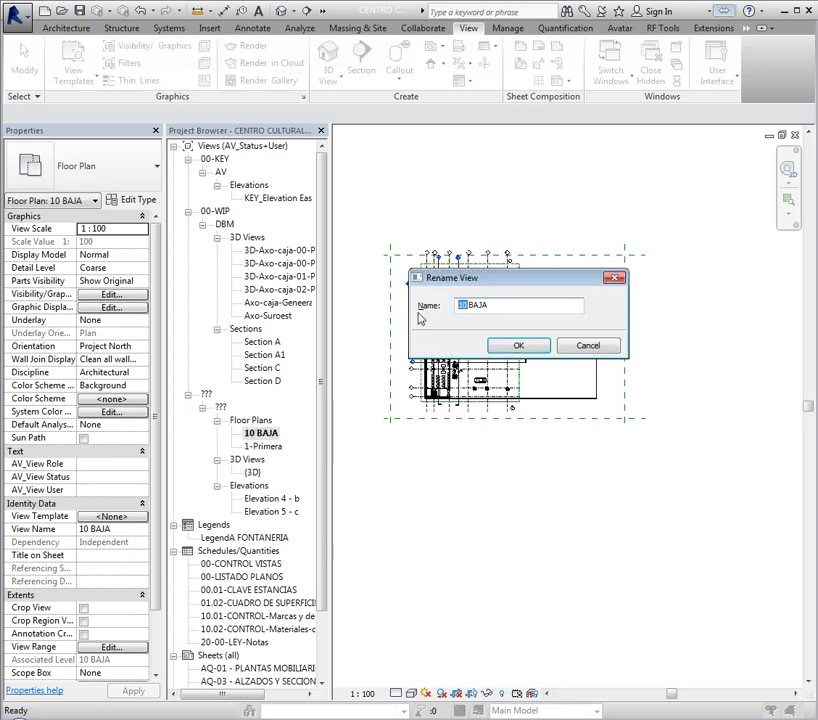
pyautogui.write('01')
pyautogui.write('FONT')
pyautogui.press('BackSpace')
pyautogui.press('BackSpace')
pyautogui.press('BackSpace')
pyautogui.press('BackSpace')
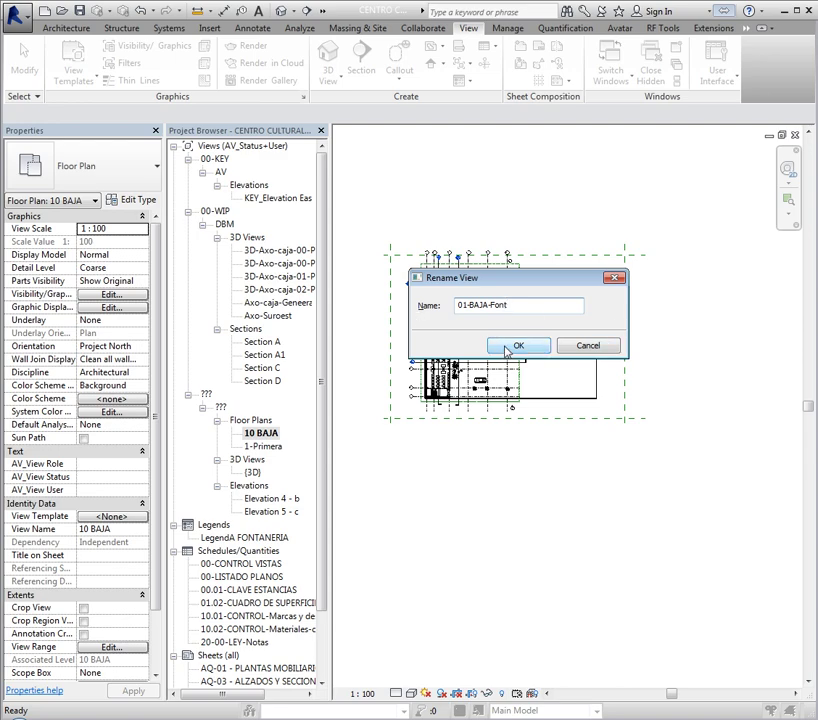
pyautogui.click(507, 348)
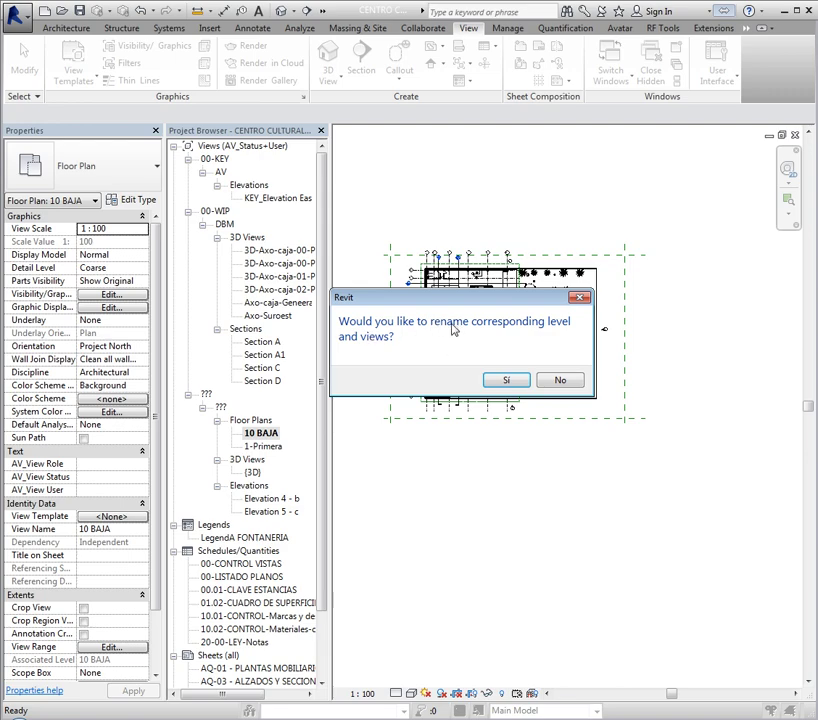
pyautogui.click(562, 382)
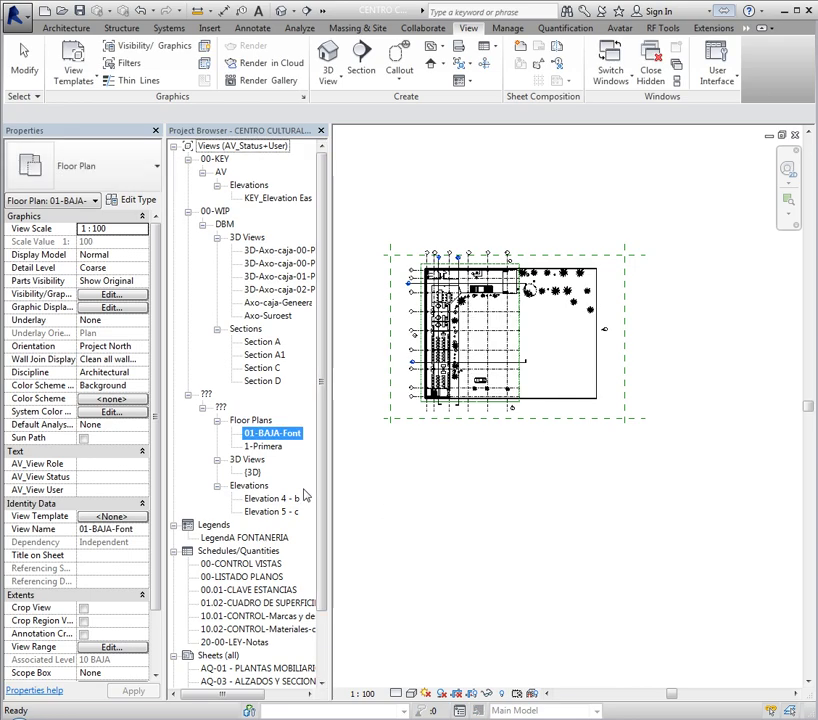
# Step: Rename the 1-Primera floor plan view to 01-PRIMERA_Font, keeping the level name
pyautogui.click(262, 448)
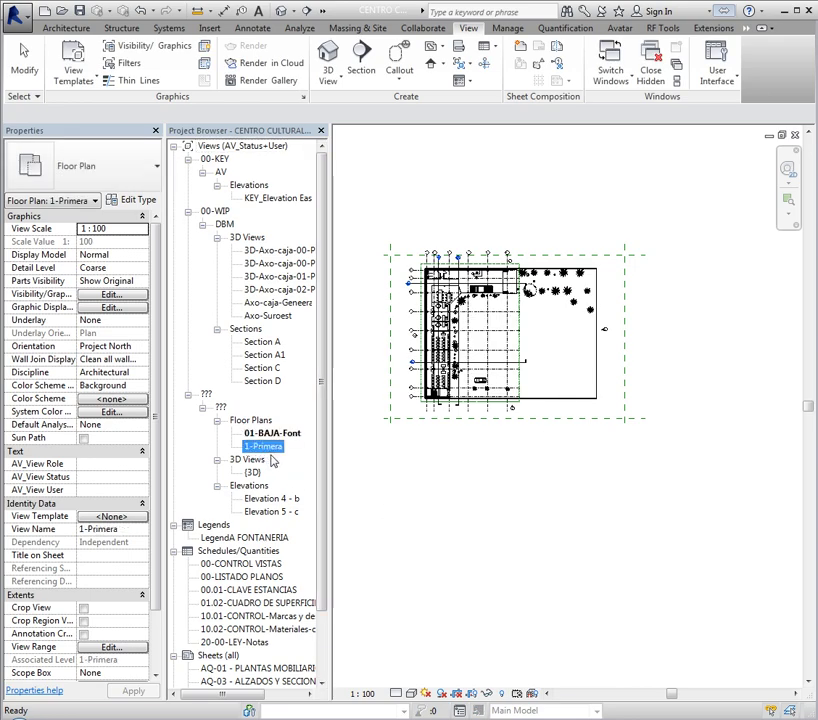
pyautogui.press('F2')
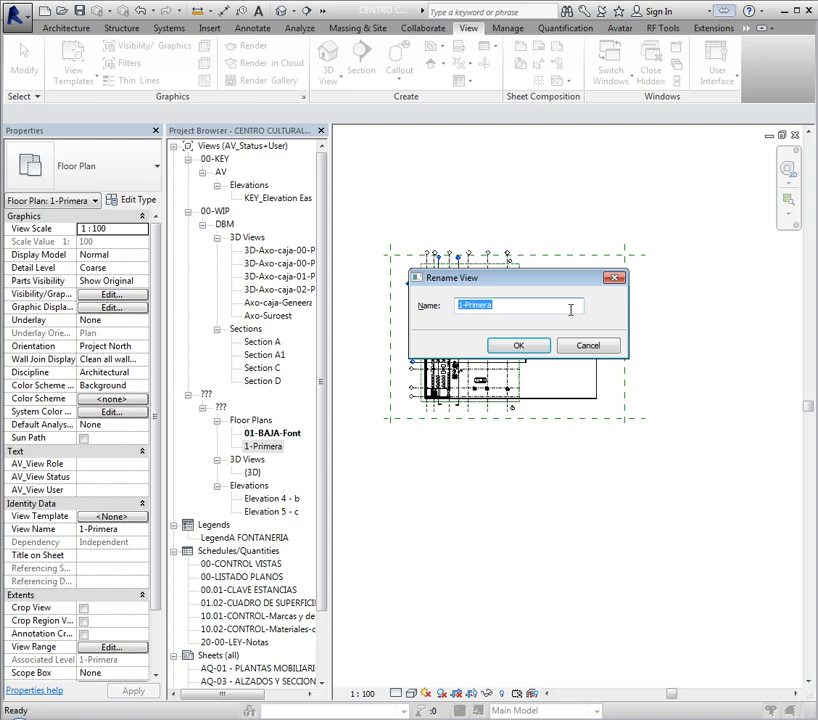
pyautogui.write('01-PR')
pyautogui.write('IMERA_Font')
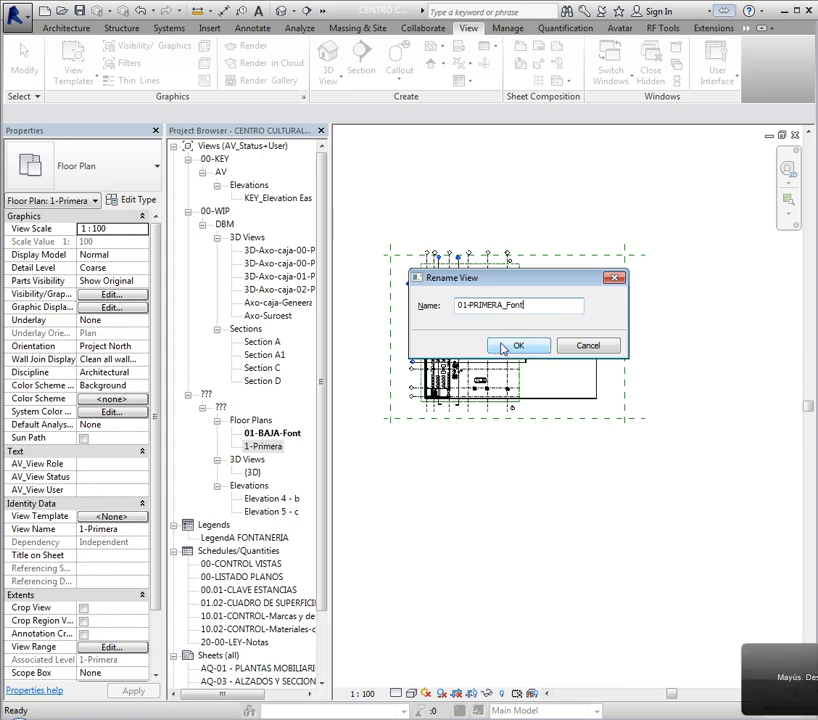
pyautogui.click(518, 345)
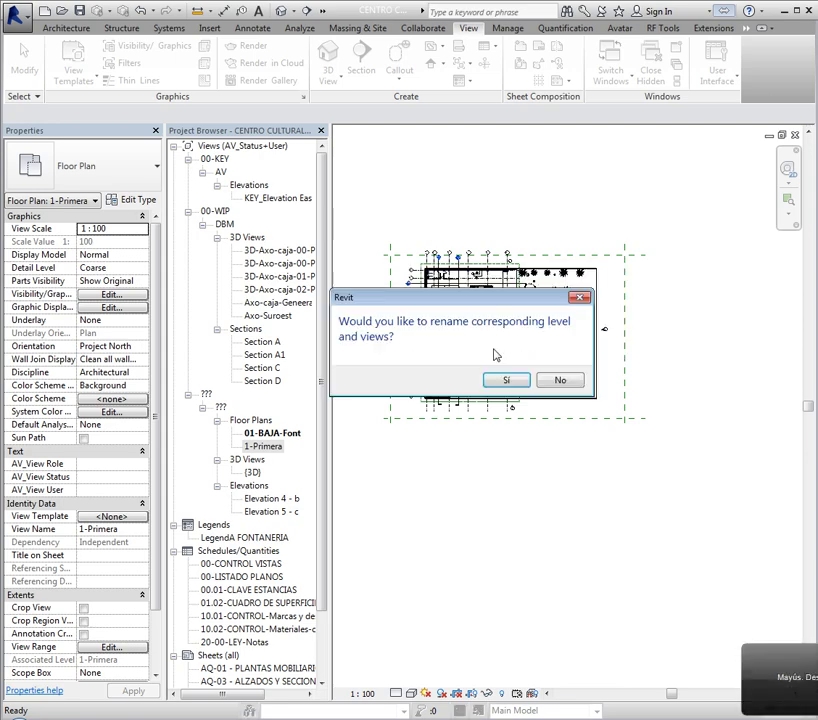
pyautogui.click(558, 381)
# Step: Change the 01-BAJA-Font plan's name to 00-BAJA-Font
pyautogui.click(278, 436)
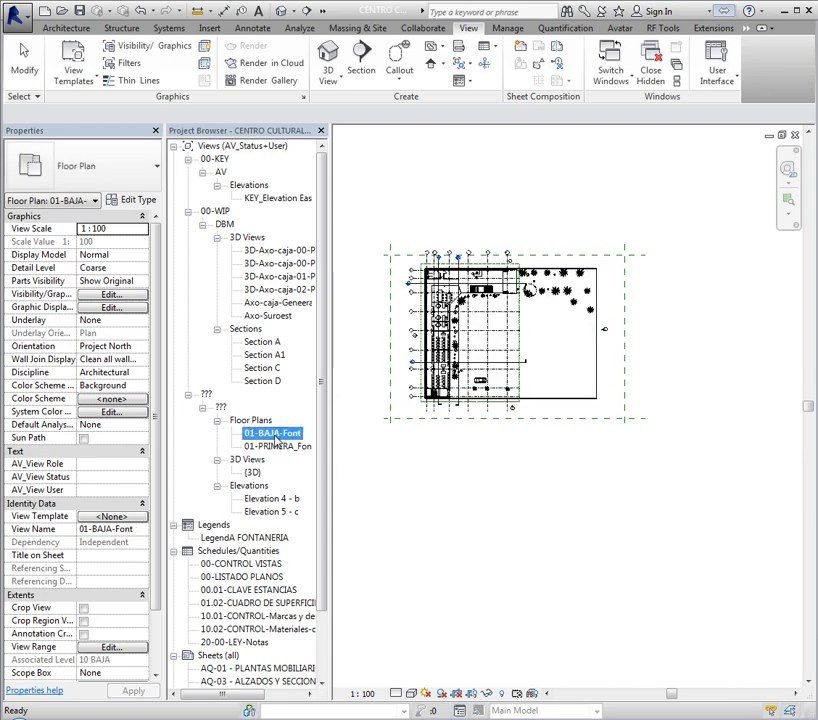
pyautogui.press('F2')
pyautogui.click(473, 316)
pyautogui.press('BackSpace')
pyautogui.press('BackSpace')
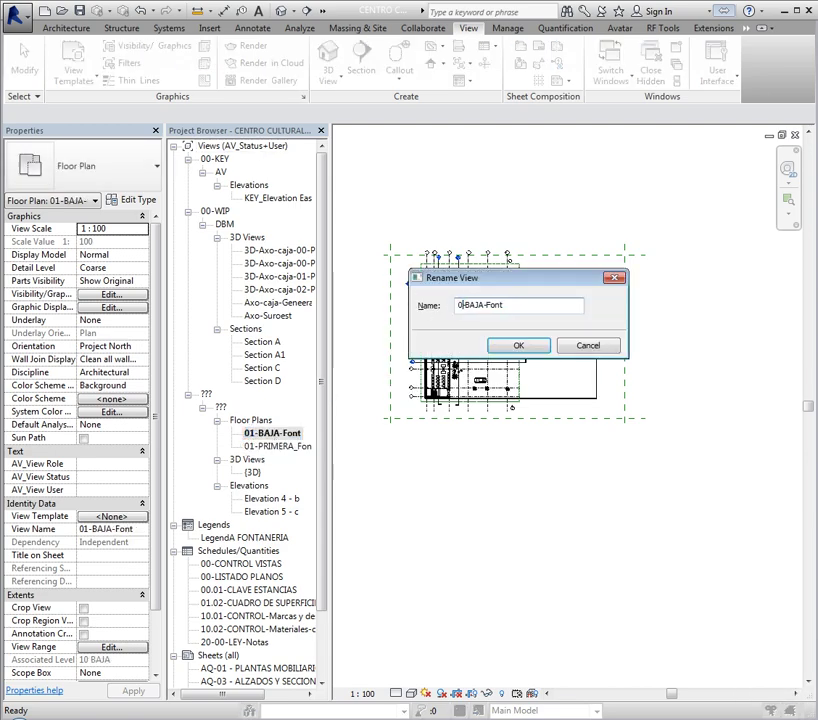
pyautogui.write('0-')
pyautogui.press('Return')
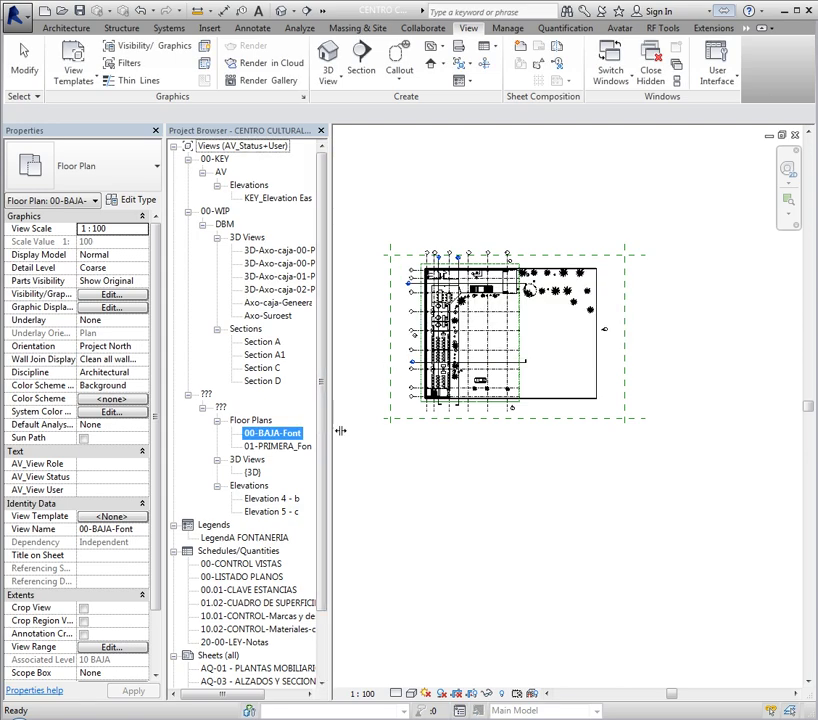
# Step: Select both 00-BAJA-Font and 01-PRIMERA_Font plans and set their Discipline property to Plumbing
pyautogui.moveTo(334, 430); pyautogui.dragTo(352, 429)
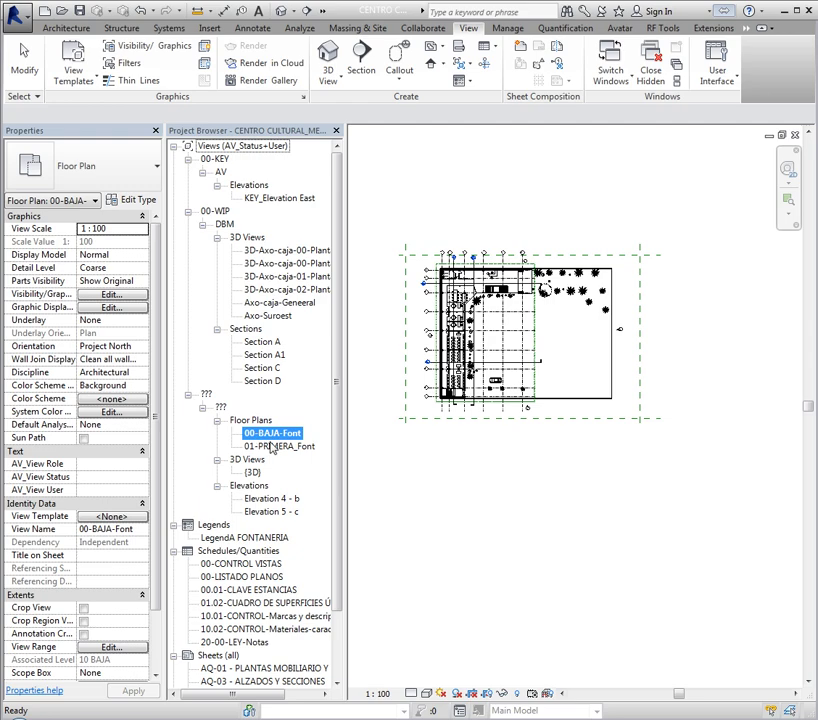
pyautogui.keyDown('ctrl'); pyautogui.click(266, 447); pyautogui.keyUp('ctrl')
pyautogui.keyDown('ctrl'); pyautogui.click(268, 452); pyautogui.keyUp('ctrl')
pyautogui.click(268, 447)
pyautogui.press('Up')
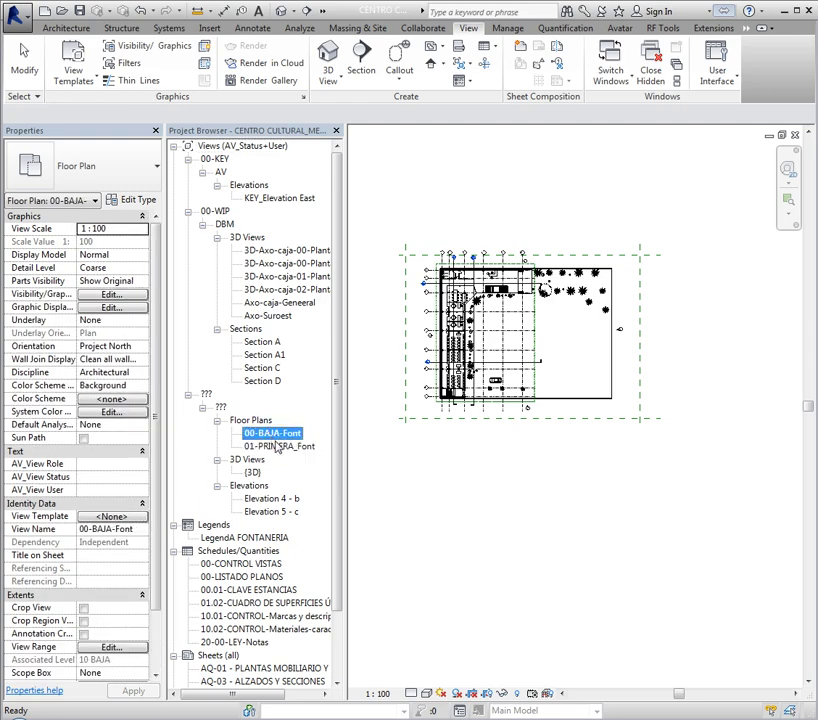
pyautogui.keyDown('shift'); pyautogui.click(269, 448); pyautogui.keyUp('shift')
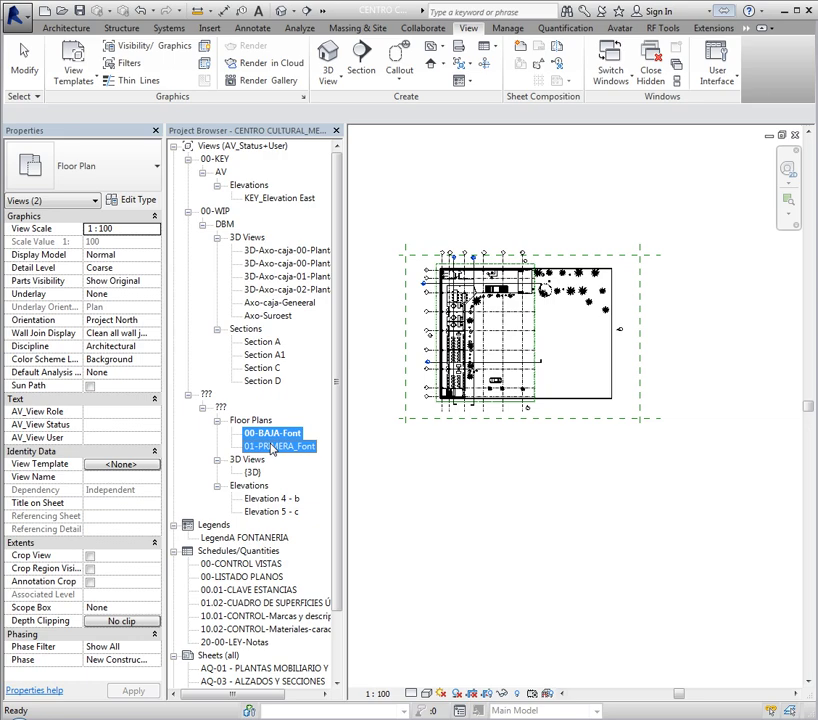
pyautogui.click(36, 340)
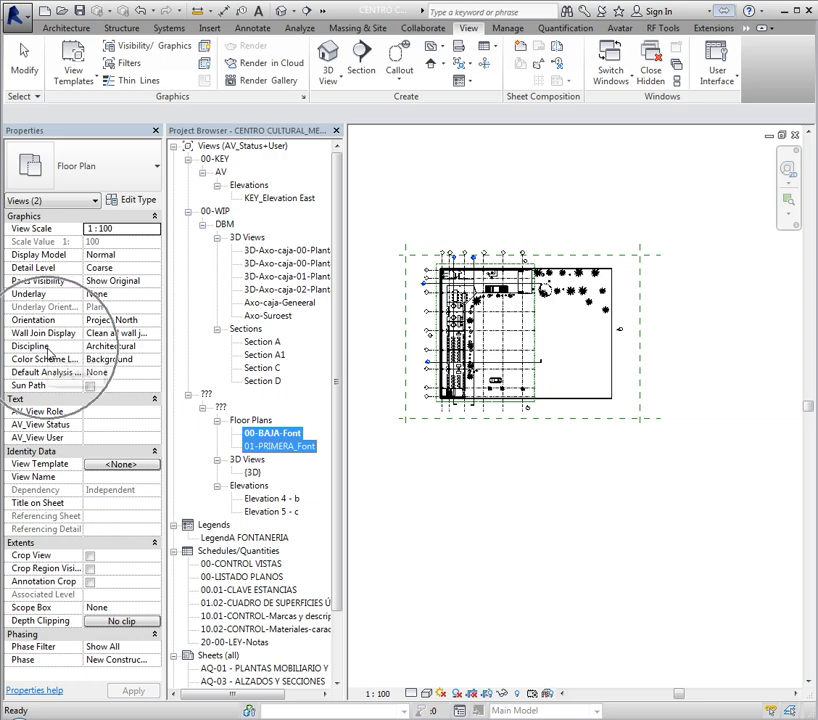
pyautogui.click(156, 347)
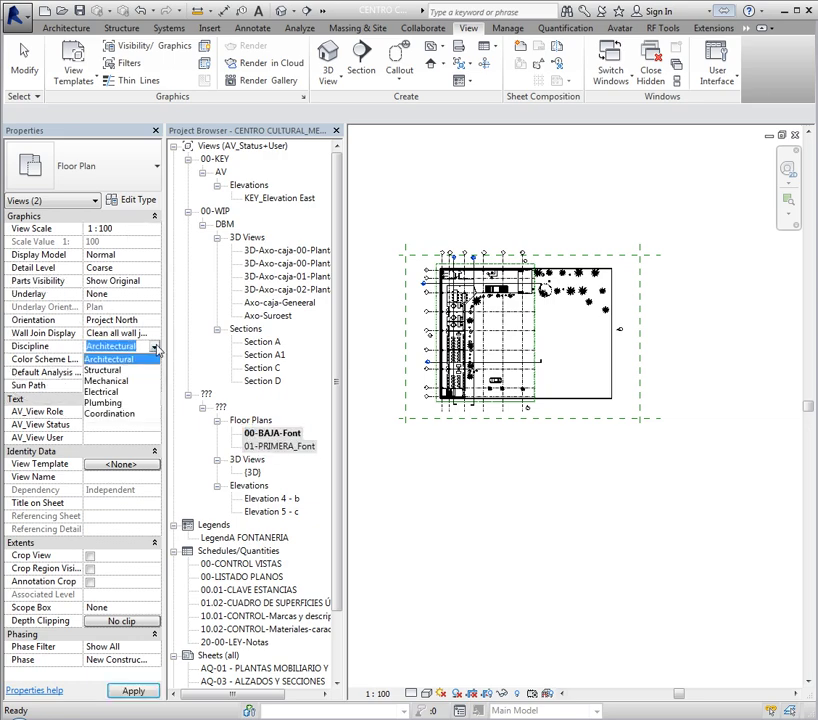
pyautogui.click(101, 402)
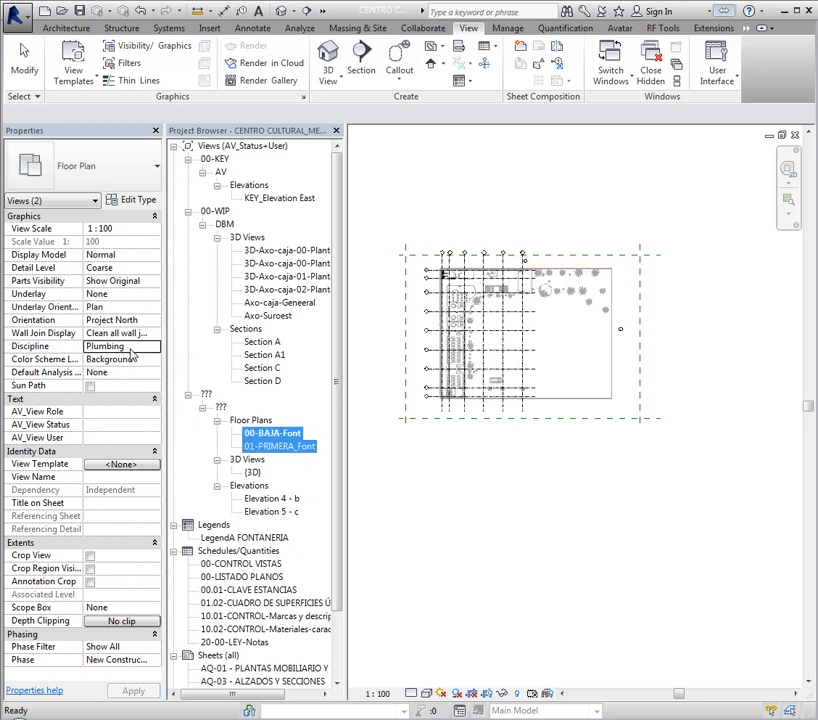
pyautogui.click(131, 349)
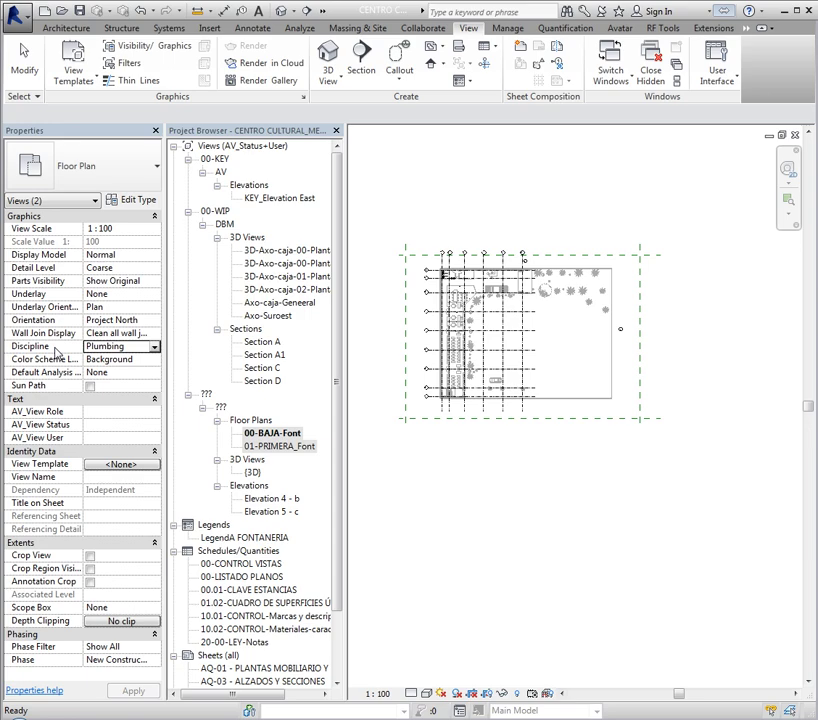
pyautogui.keyDown('ctrl'); pyautogui.click(321, 434); pyautogui.keyUp('ctrl')
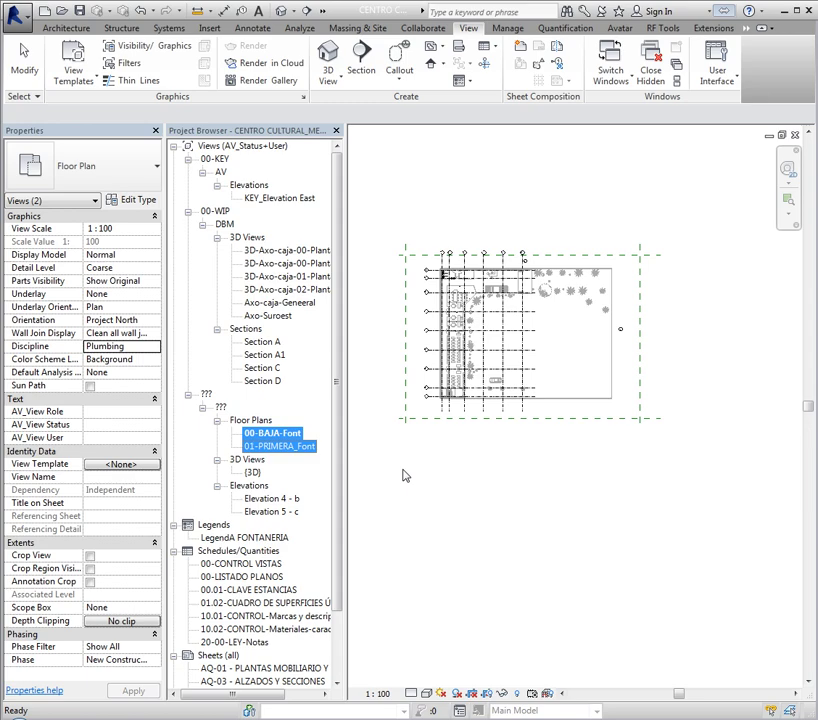
pyautogui.click(590, 187)
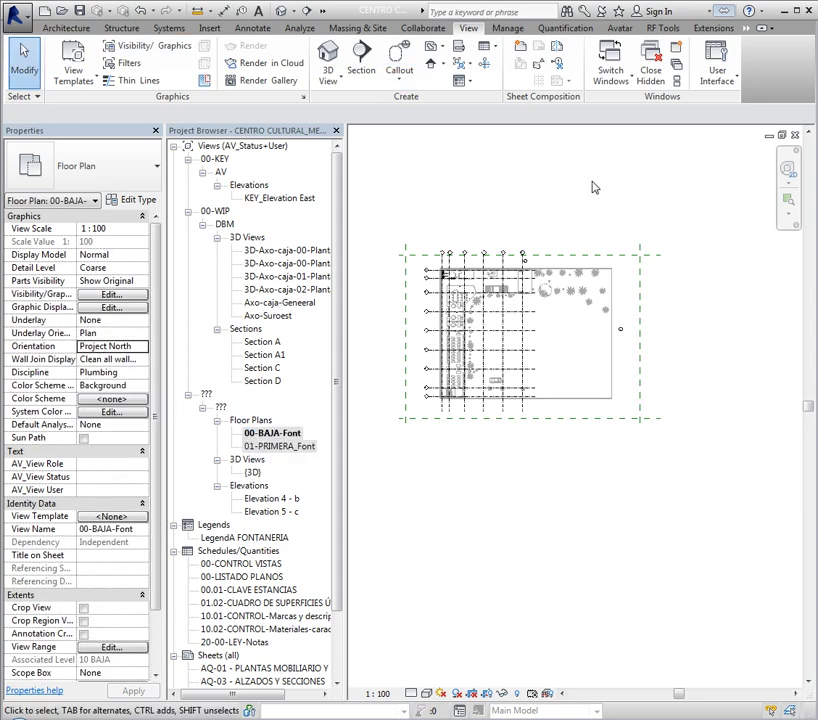
# Step: Open Project Parameters from the Manage tab, showing AV_View Role, AV_View Status and AV_View User
pyautogui.click(505, 31)
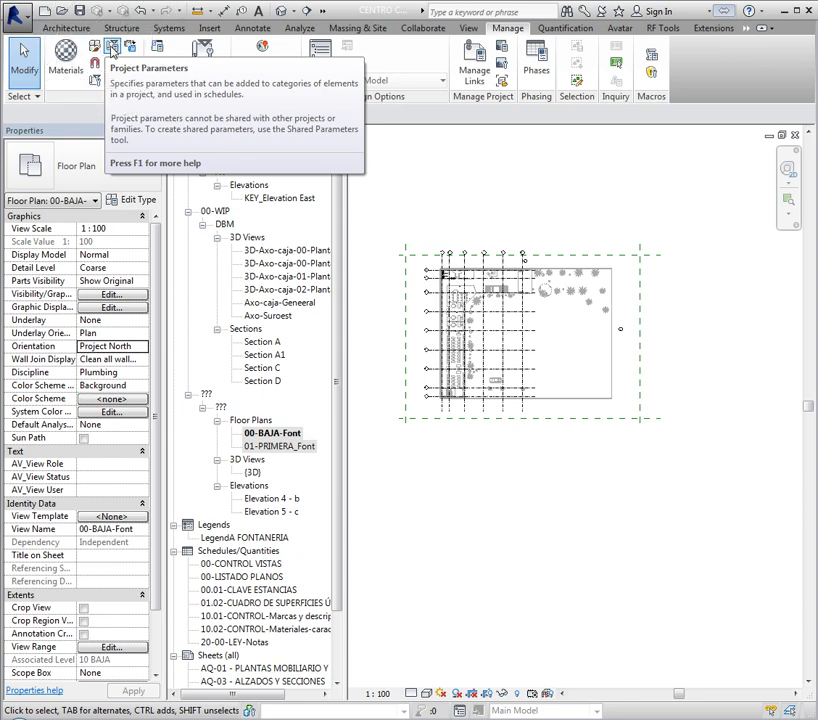
pyautogui.click(112, 47)
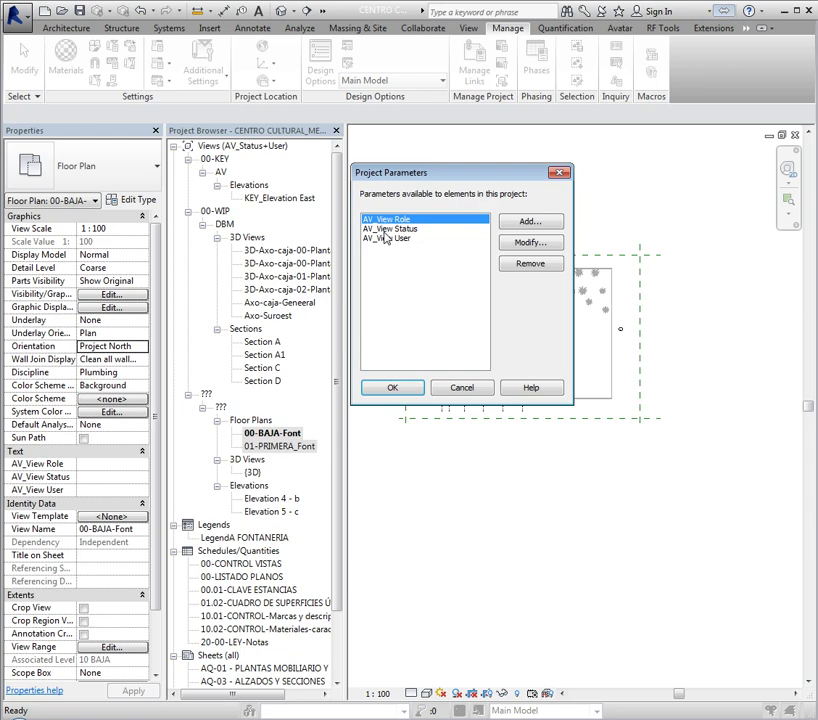
# Step: Add a new project parameter and move its Parameter Properties form to reveal the list
pyautogui.click(528, 224)
pyautogui.moveTo(489, 190); pyautogui.dragTo(497, 261)
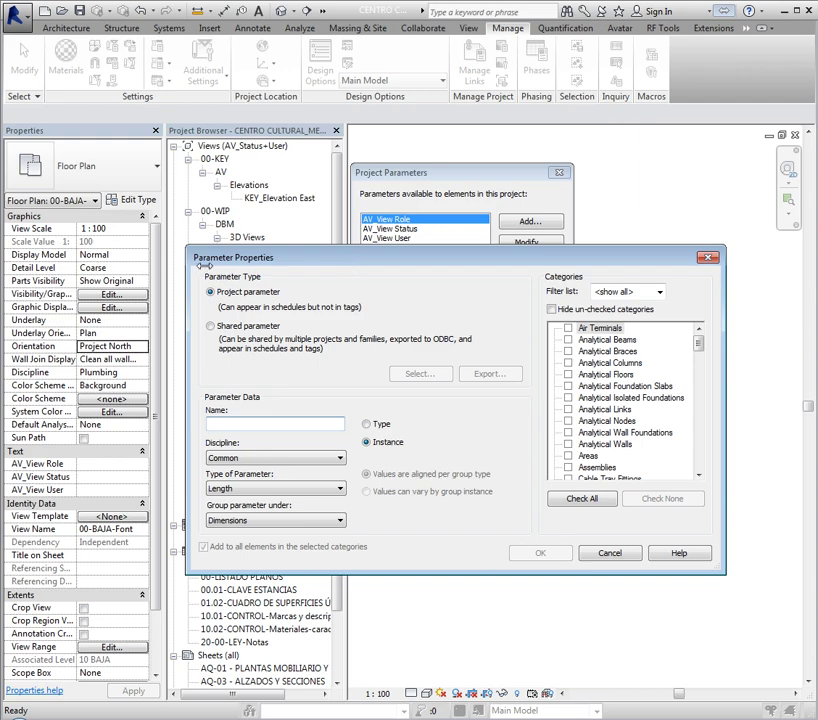
# Step: Make the new parameter Shared and open the Shared Parameters picker listing Ingeniero and Net area
pyautogui.click(237, 328)
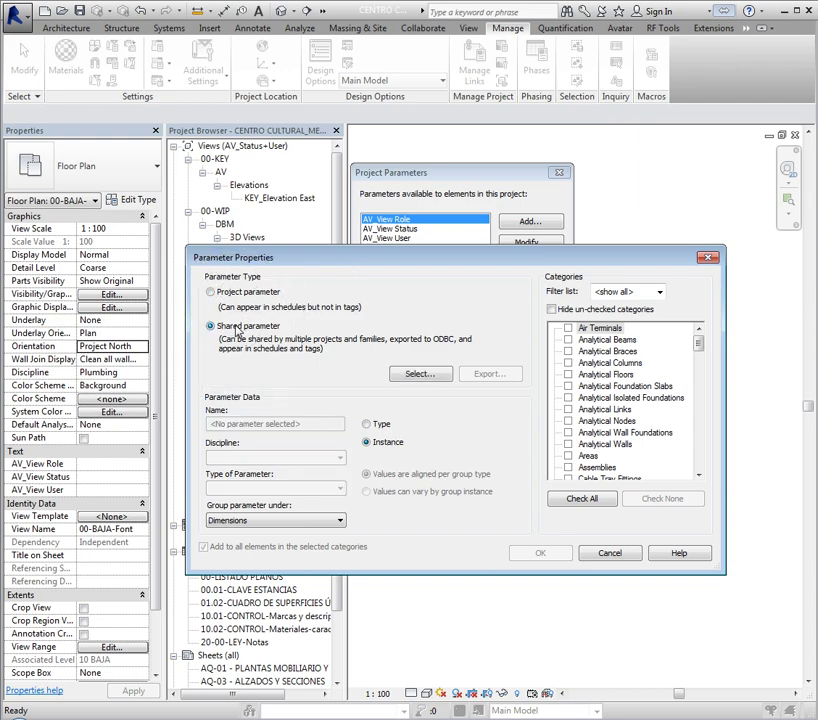
pyautogui.moveTo(332, 259); pyautogui.dragTo(334, 153)
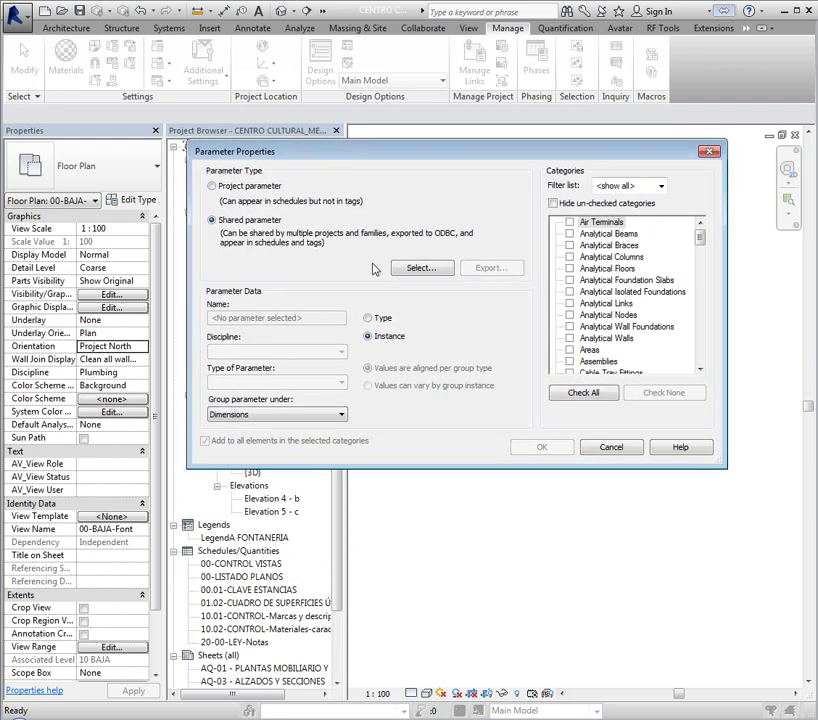
pyautogui.click(224, 229)
pyautogui.click(420, 268)
pyautogui.moveTo(427, 288); pyautogui.dragTo(410, 161)
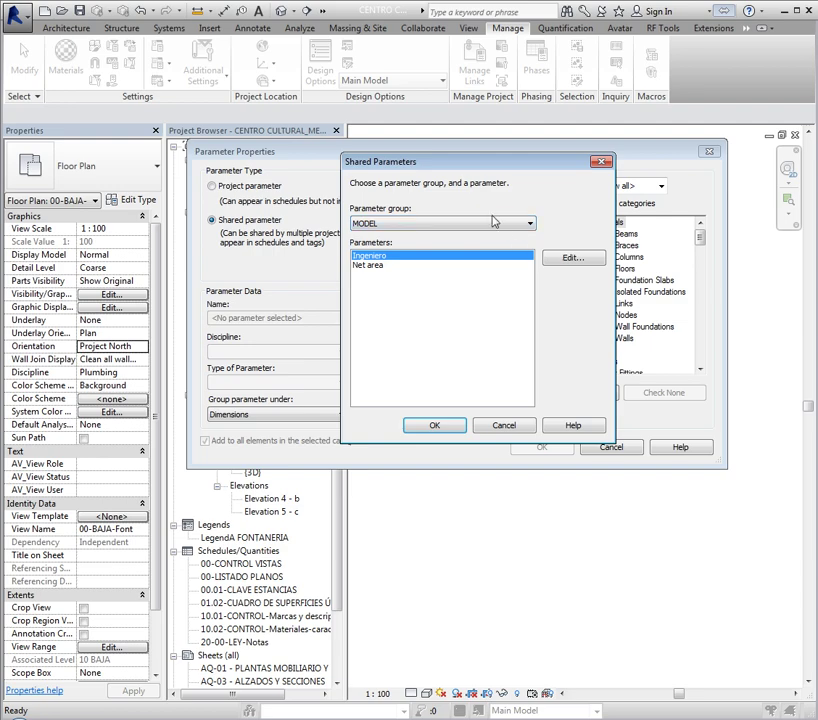
# Step: Open Edit Shared Parameters, try creating SharedParameters.txt, then cancel back to the existing Revit 2014 file
pyautogui.click(570, 258)
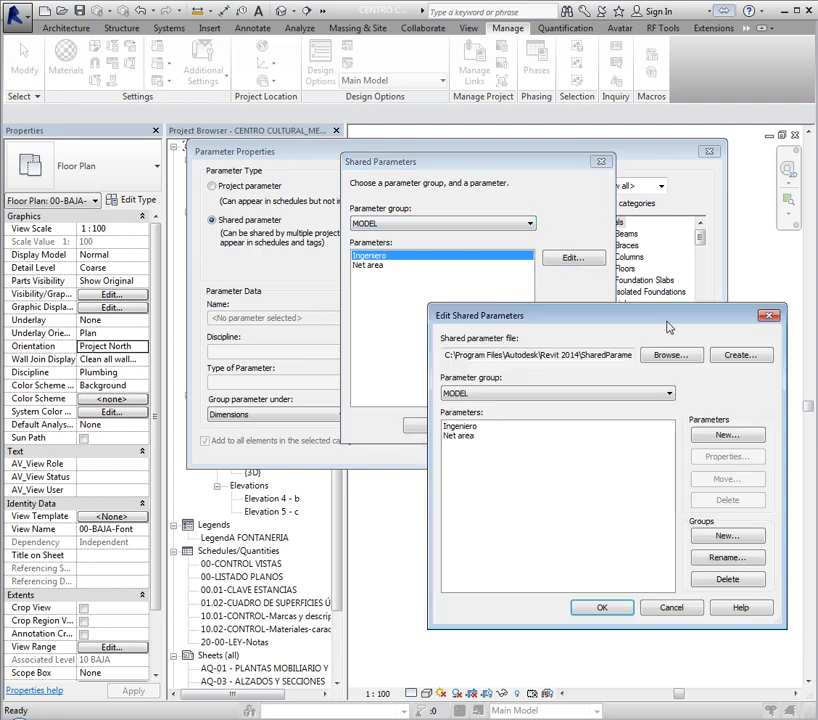
pyautogui.moveTo(548, 314); pyautogui.dragTo(442, 141)
pyautogui.click(631, 184)
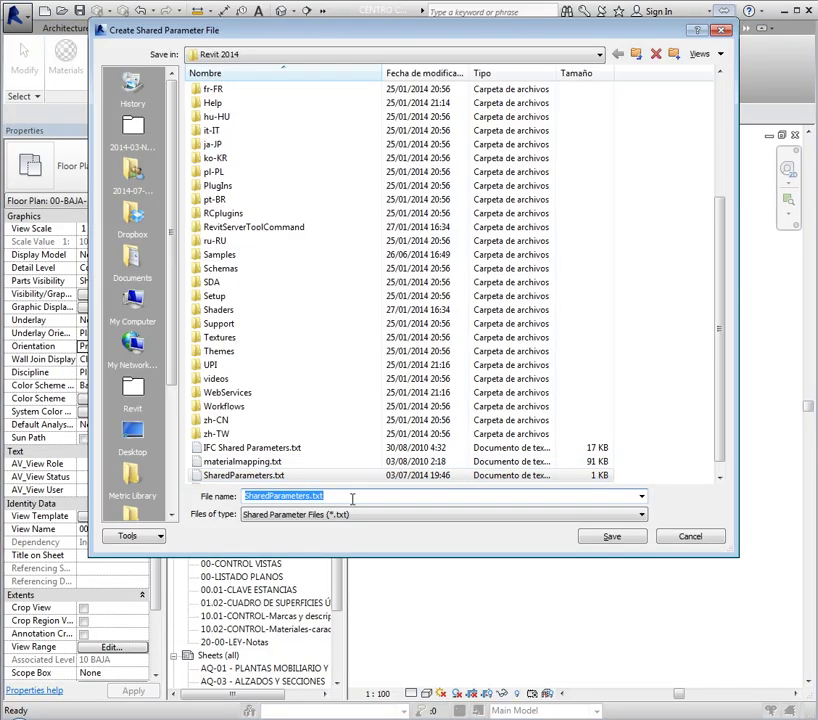
pyautogui.click(354, 497)
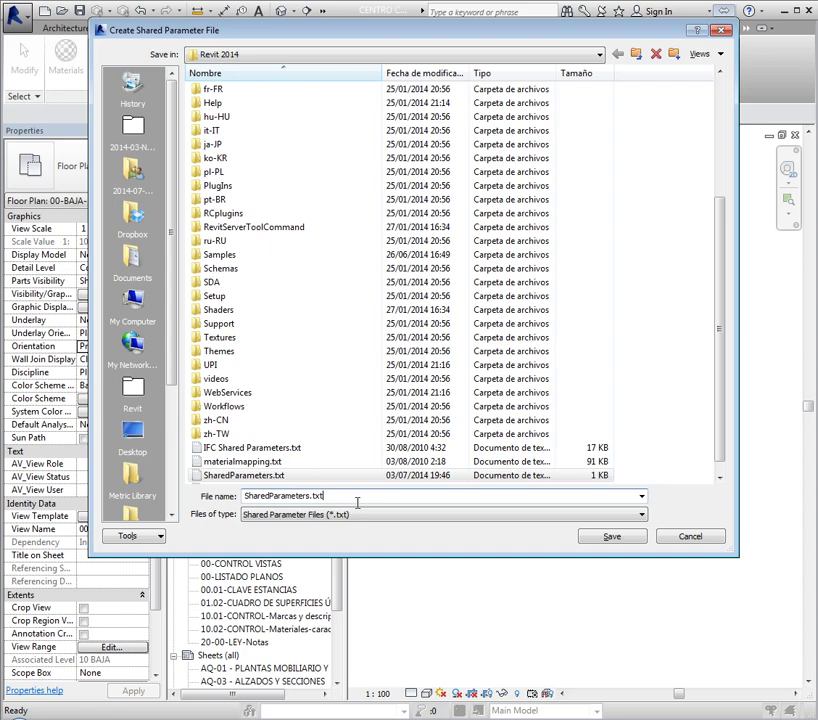
pyautogui.click(365, 505)
pyautogui.click(266, 477)
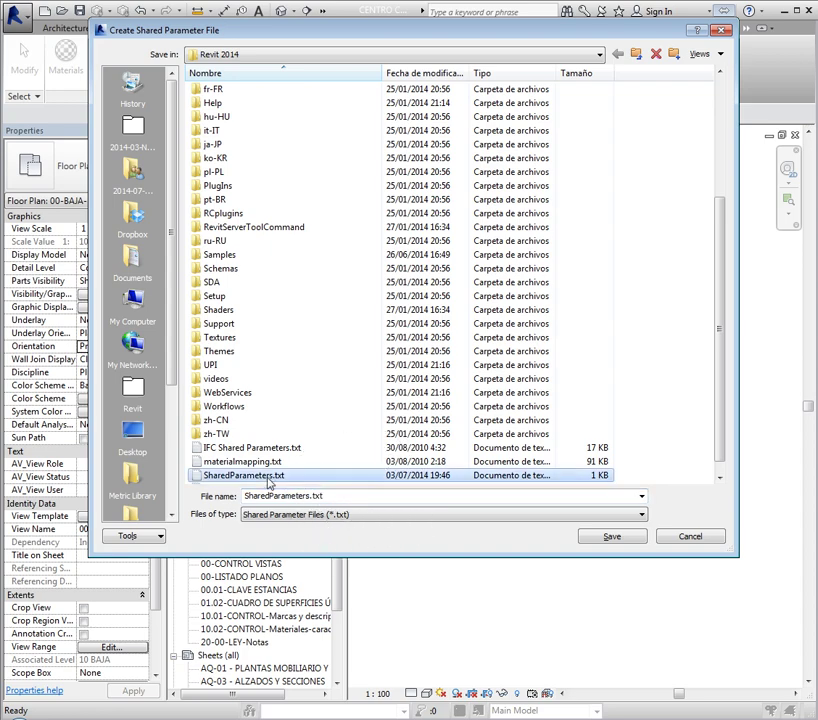
pyautogui.click(613, 541)
pyautogui.click(611, 545)
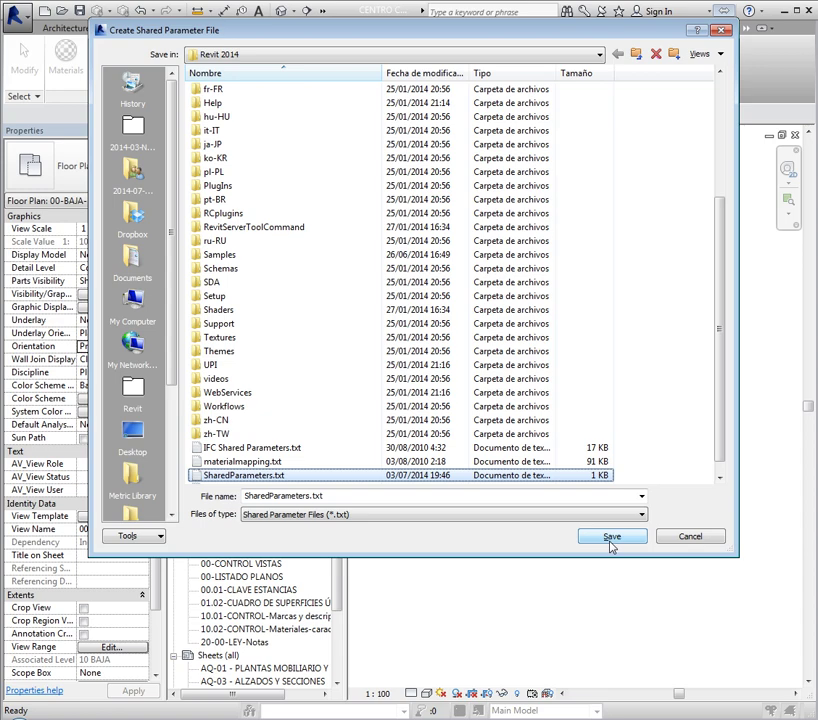
pyautogui.click(676, 538)
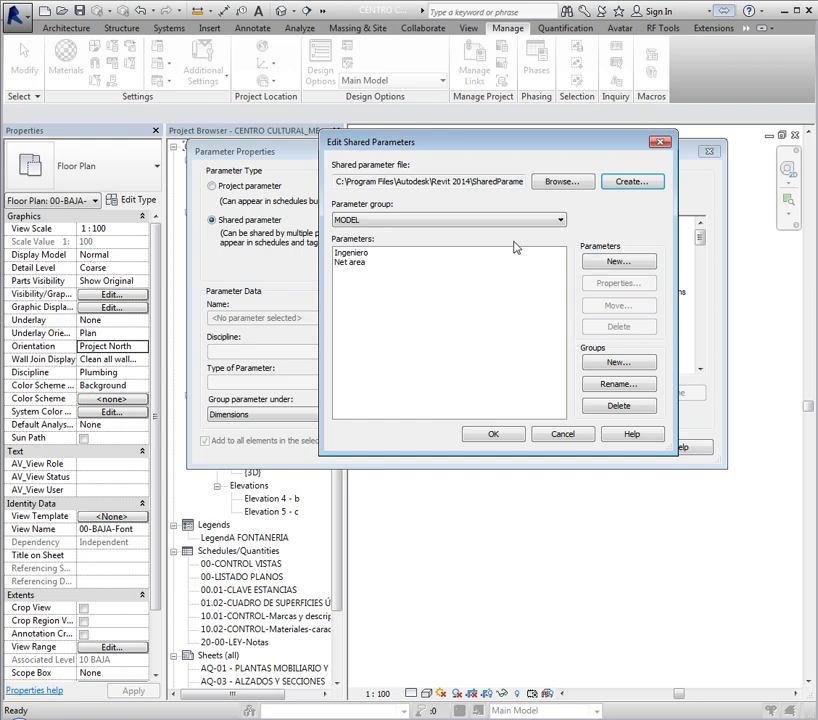
# Step: Add a parameter group named VIEWS & SHEETS in the Edit Shared Parameters dialog
pyautogui.click(505, 219)
pyautogui.click(510, 232)
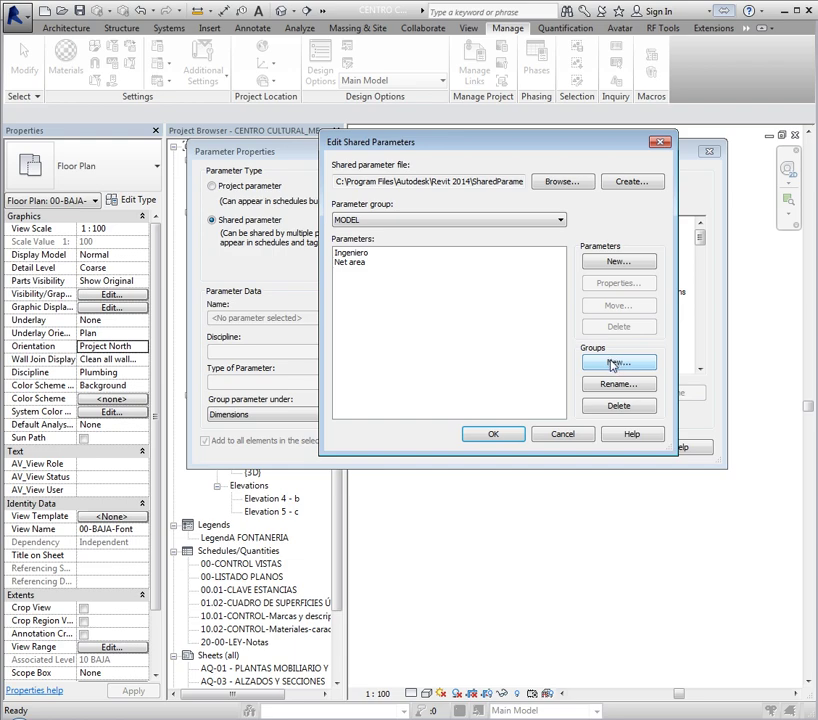
pyautogui.click(613, 364)
pyautogui.click(614, 364)
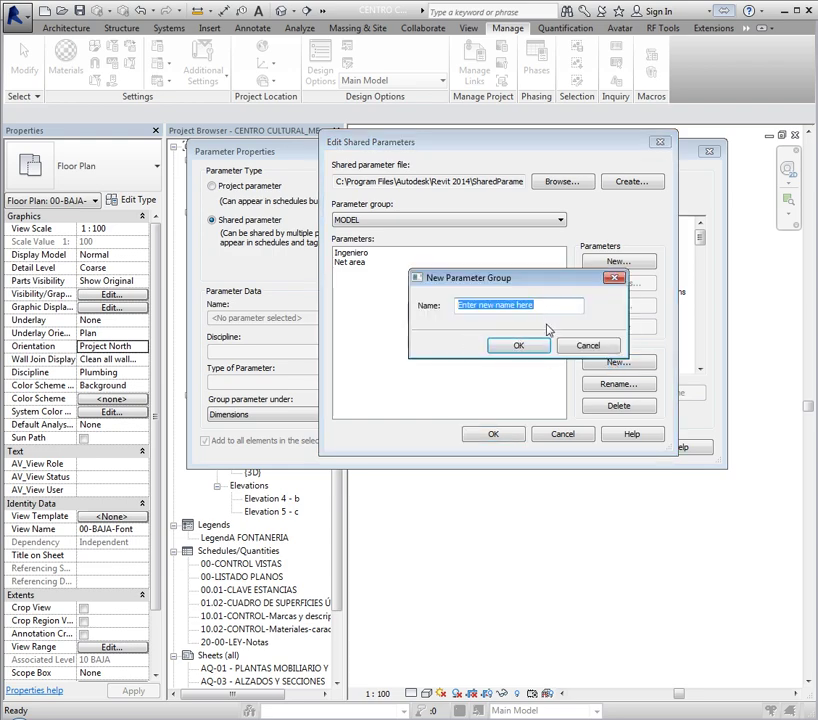
pyautogui.press('BackSpace')
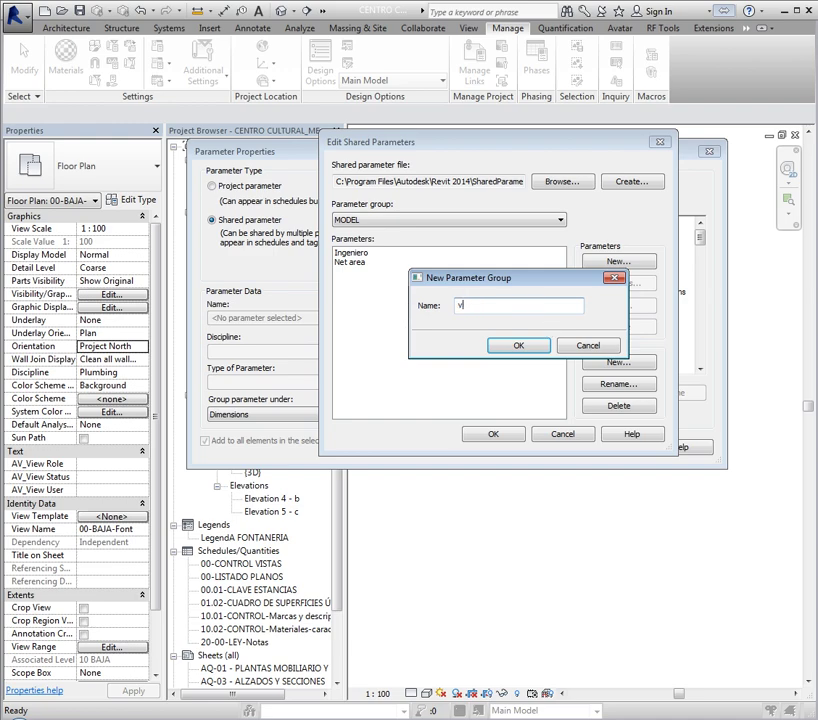
pyautogui.write('VIEW')
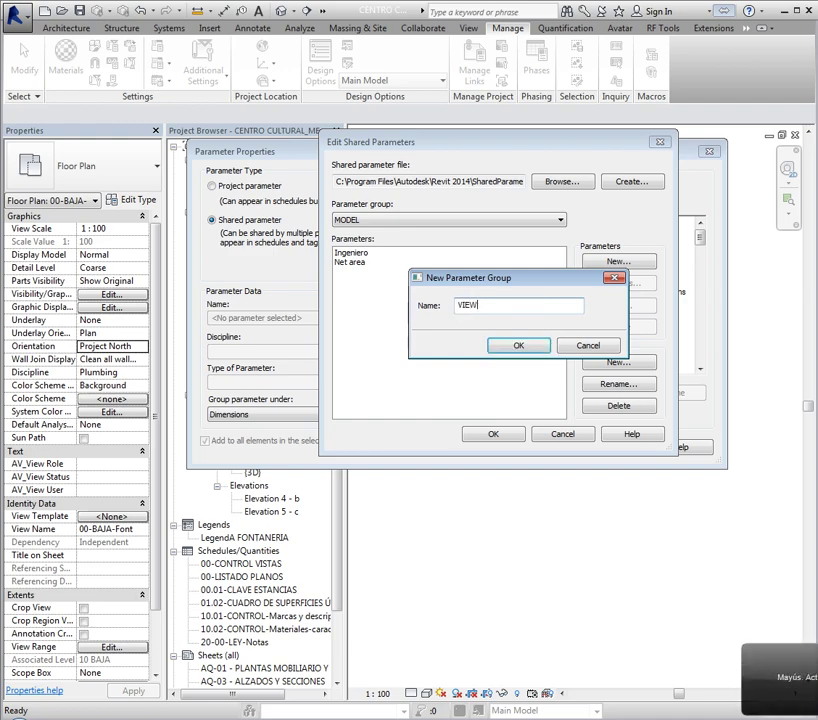
pyautogui.write('S & ')
pyautogui.write('SHEET')
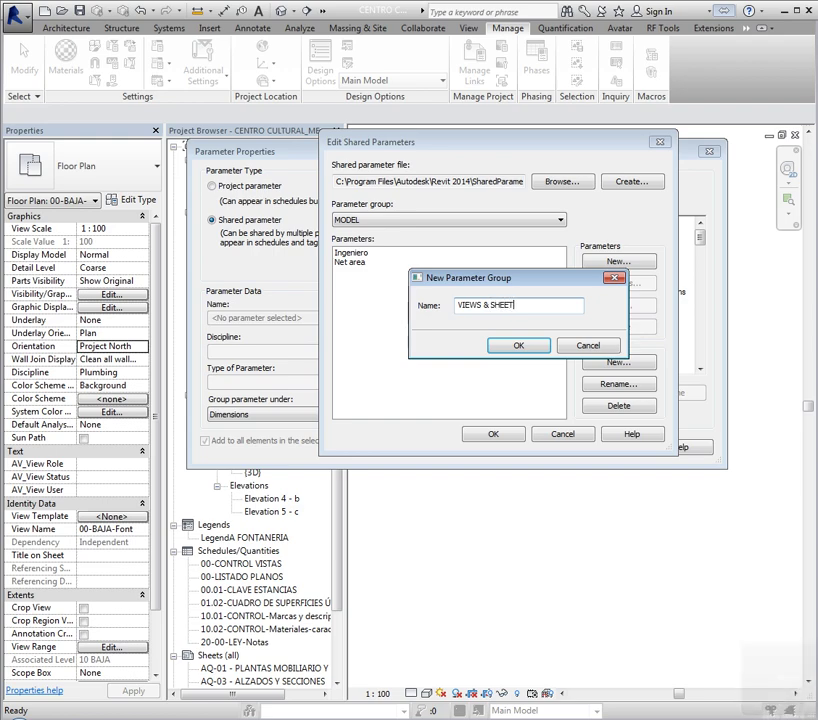
pyautogui.write('S')
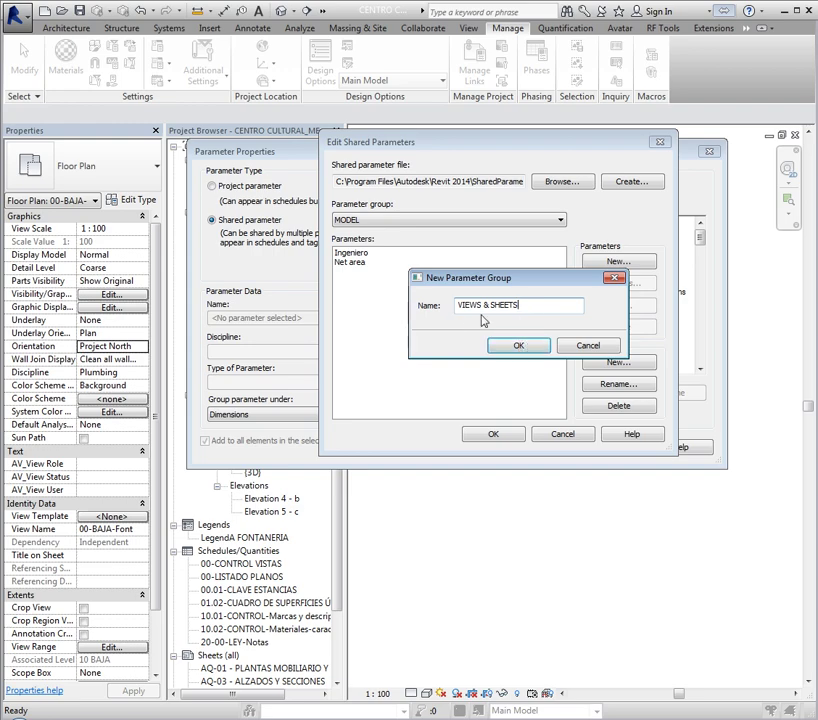
pyautogui.click(522, 346)
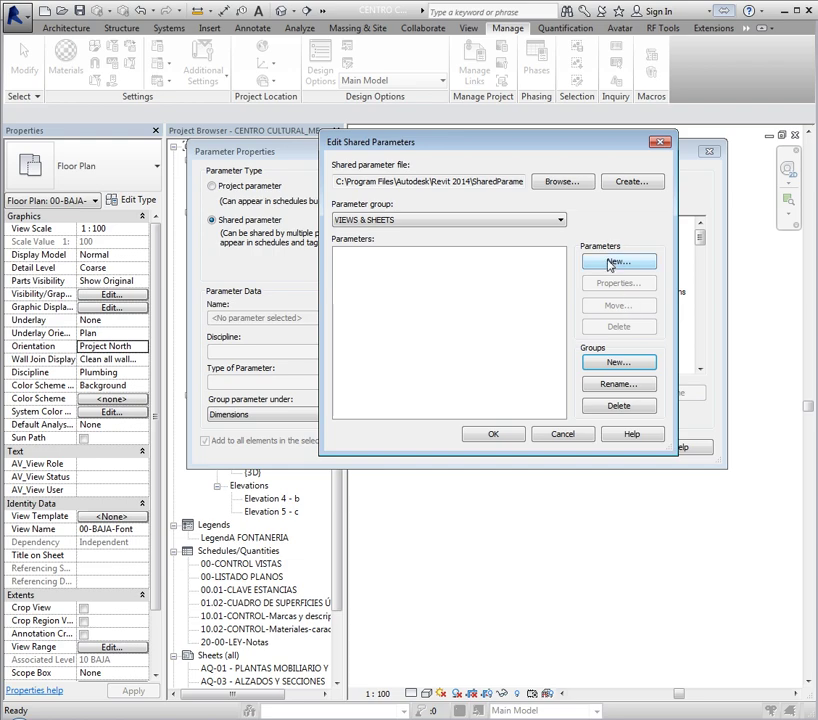
# Step: Add a new VIEWS & SHEETS parameter and name it AV_Subdiscipline, fixing the typo
pyautogui.moveTo(552, 143)
pyautogui.mouseDown()
pyautogui.moveTo(502, 143)
pyautogui.moveTo(547, 143)
pyautogui.mouseUp()
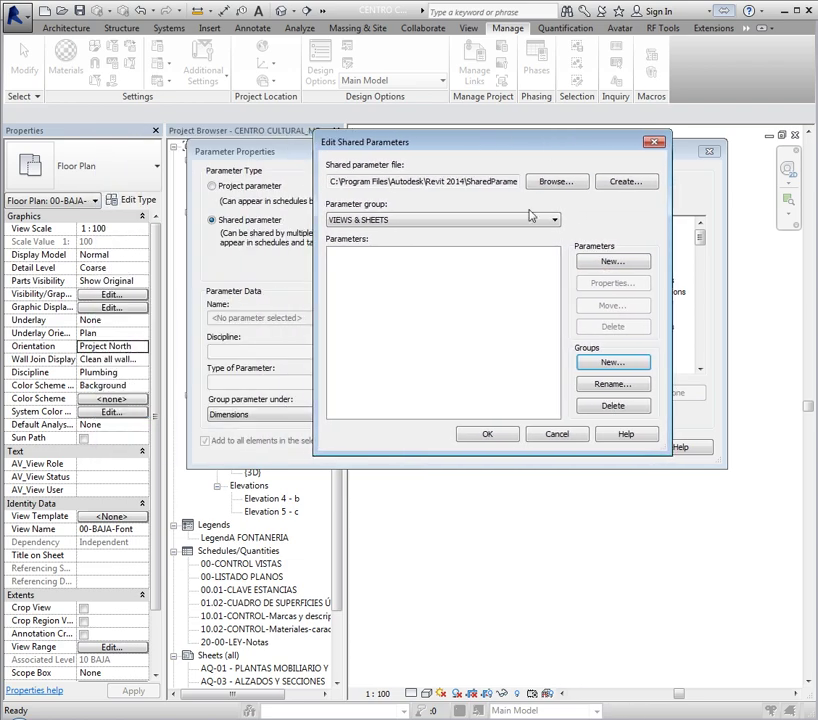
pyautogui.click(612, 261)
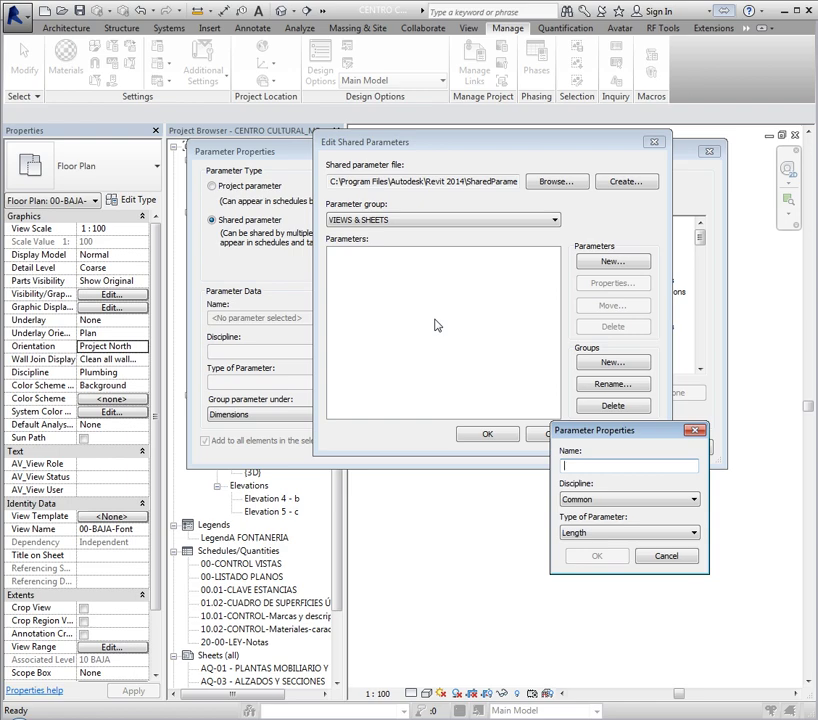
pyautogui.write('ac')
pyautogui.press('BackSpace')
pyautogui.press('BackSpace')
pyautogui.write('Su')
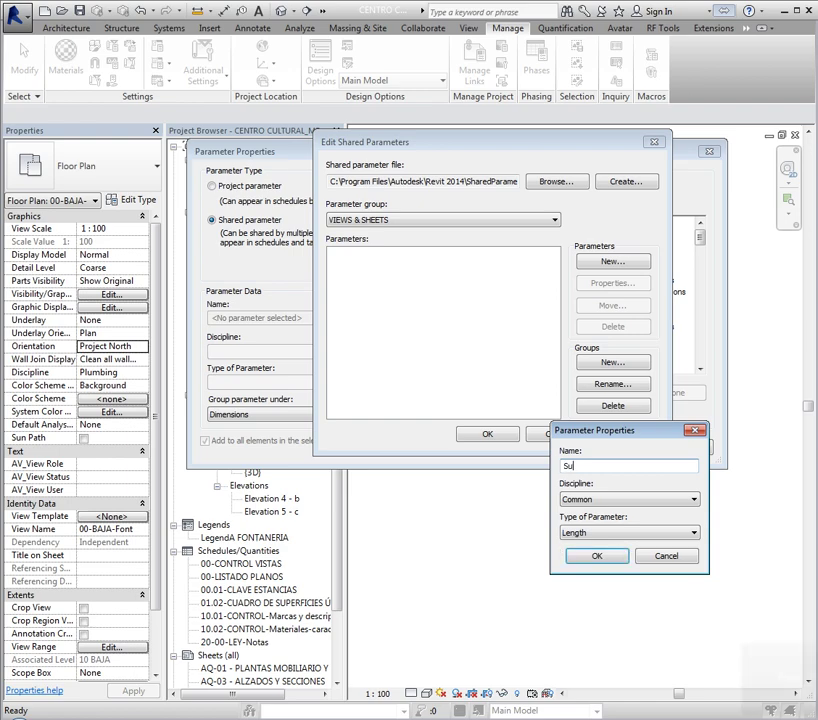
pyautogui.write('bdis')
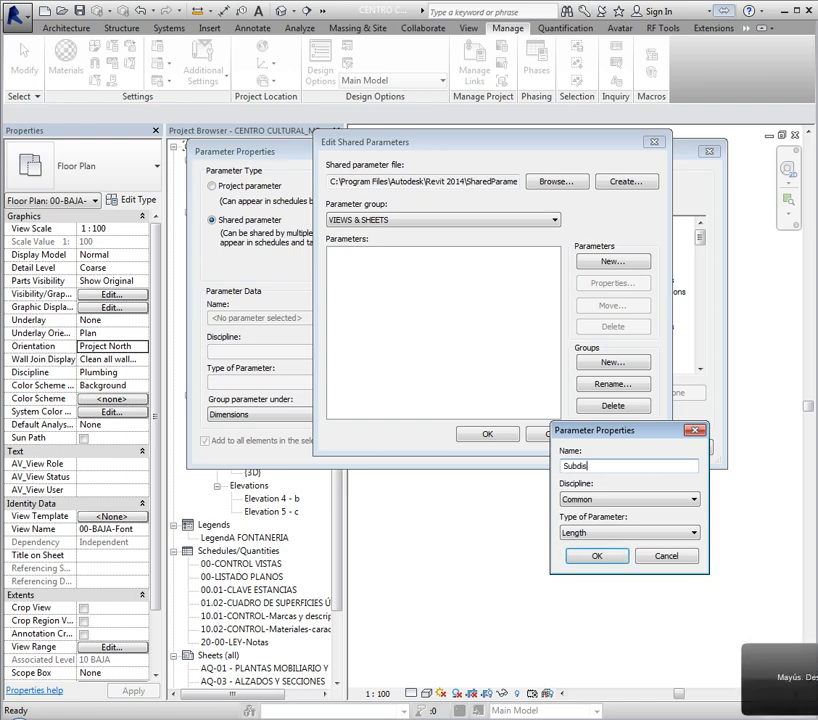
pyautogui.write('ciplina')
pyautogui.press('BackSpace')
pyautogui.write('e')
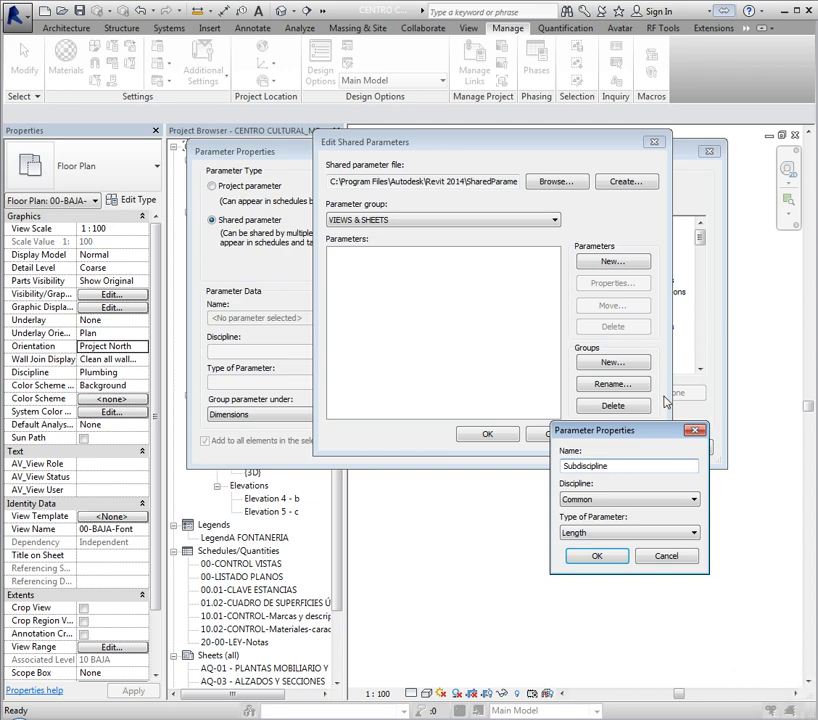
pyautogui.moveTo(640, 434)
pyautogui.mouseDown()
pyautogui.moveTo(508, 272)
pyautogui.moveTo(472, 266)
pyautogui.mouseUp()
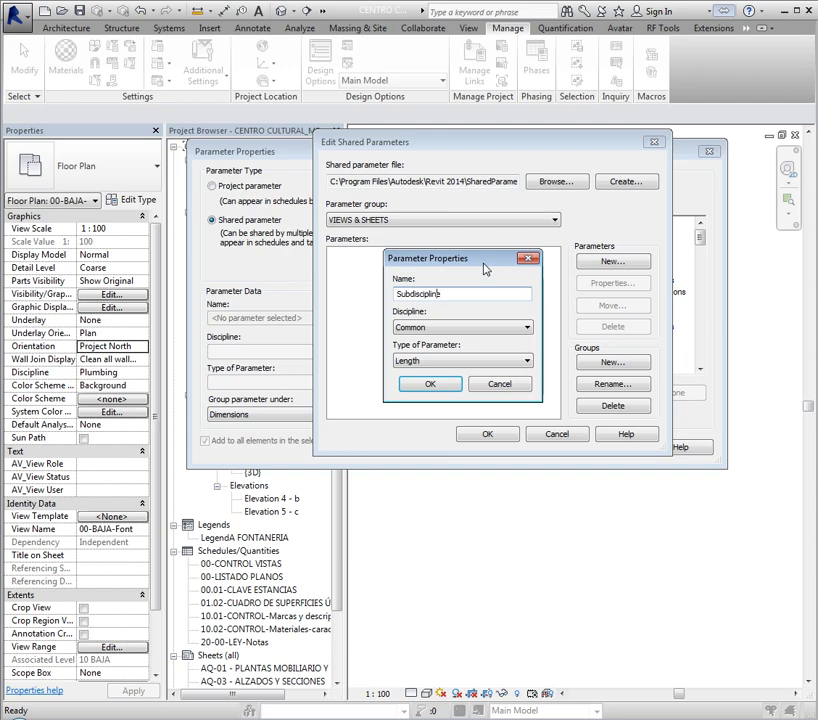
pyautogui.write('AV_')
pyautogui.write('_')
# Step: Give AV_Subdiscipline Common discipline and Text type, then confirm it
pyautogui.click(424, 360)
pyautogui.scroll(2, 424, 390)
pyautogui.click(424, 373)
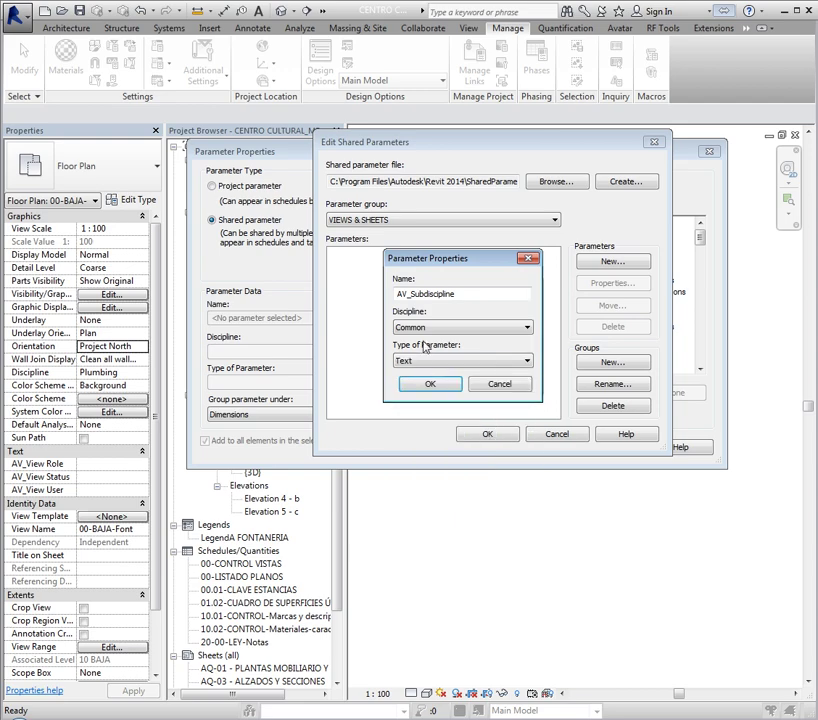
pyautogui.click(421, 329)
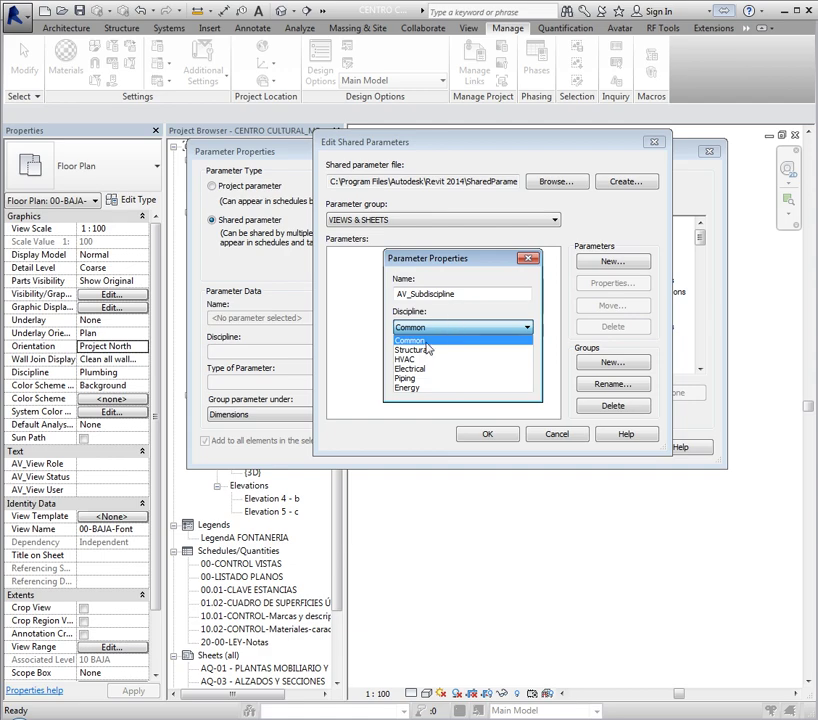
pyautogui.click(427, 348)
pyautogui.click(445, 360)
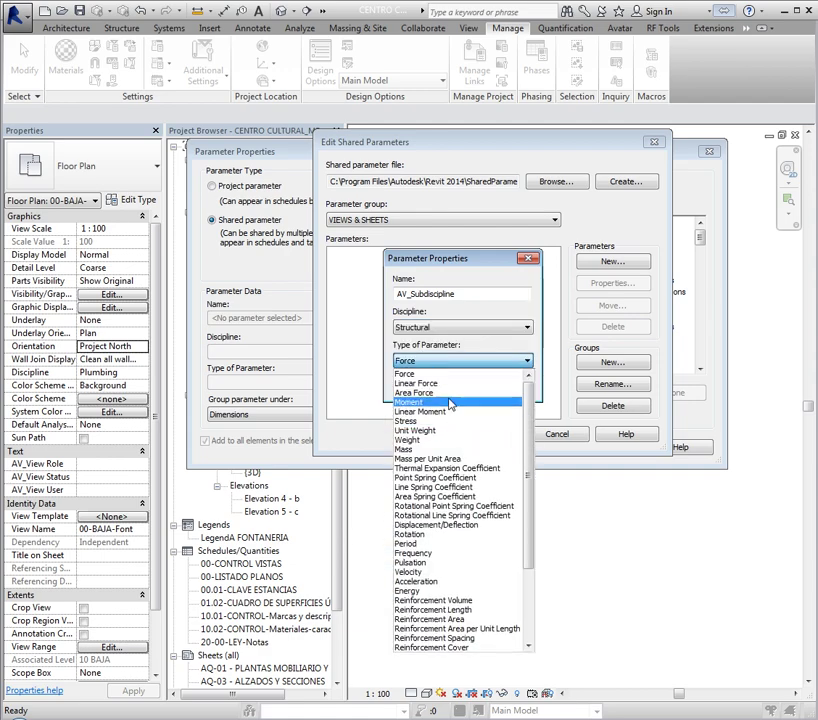
pyautogui.click(462, 327)
pyautogui.click(462, 327)
pyautogui.click(433, 337)
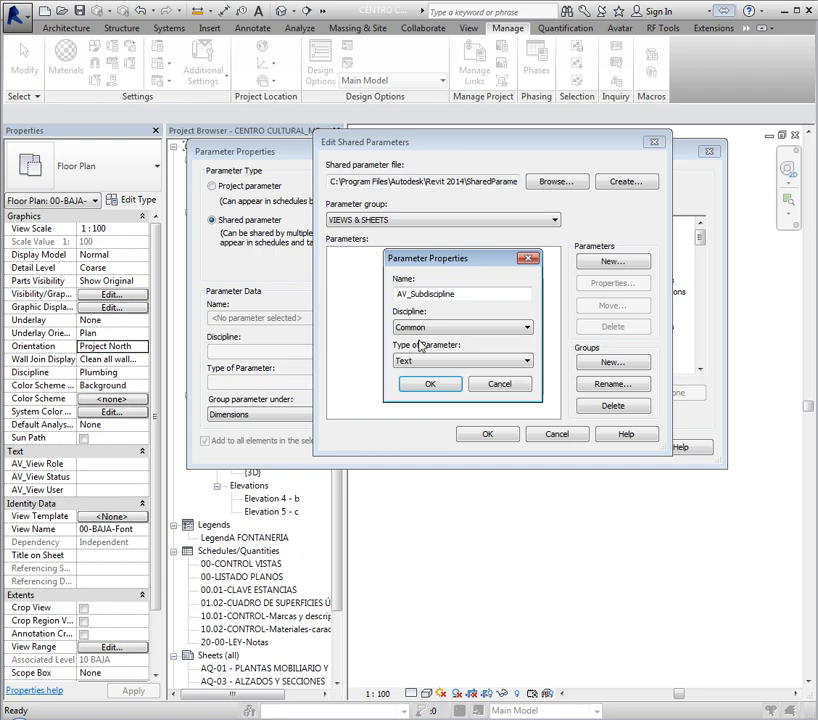
pyautogui.click(423, 362)
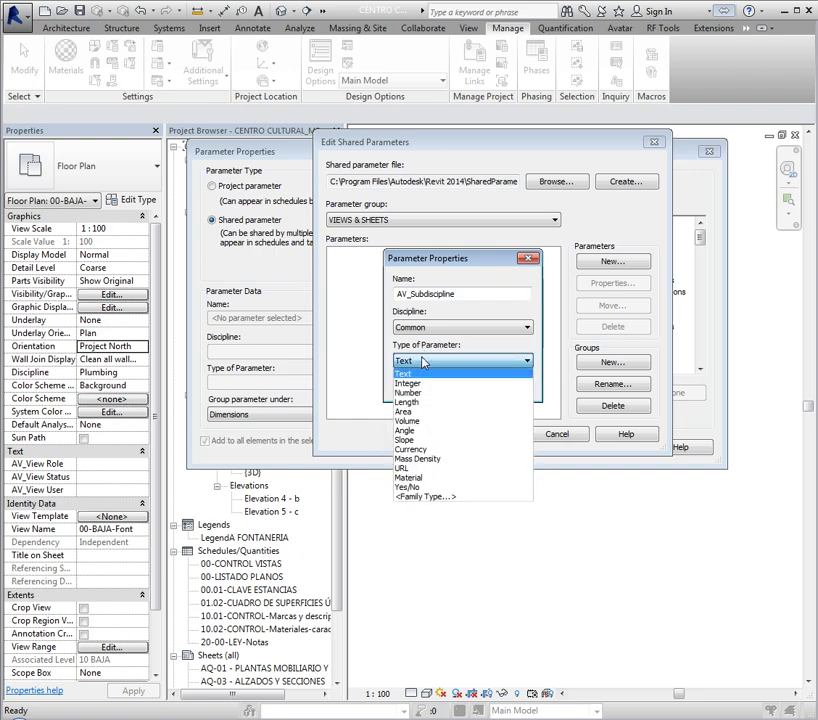
pyautogui.click(423, 362)
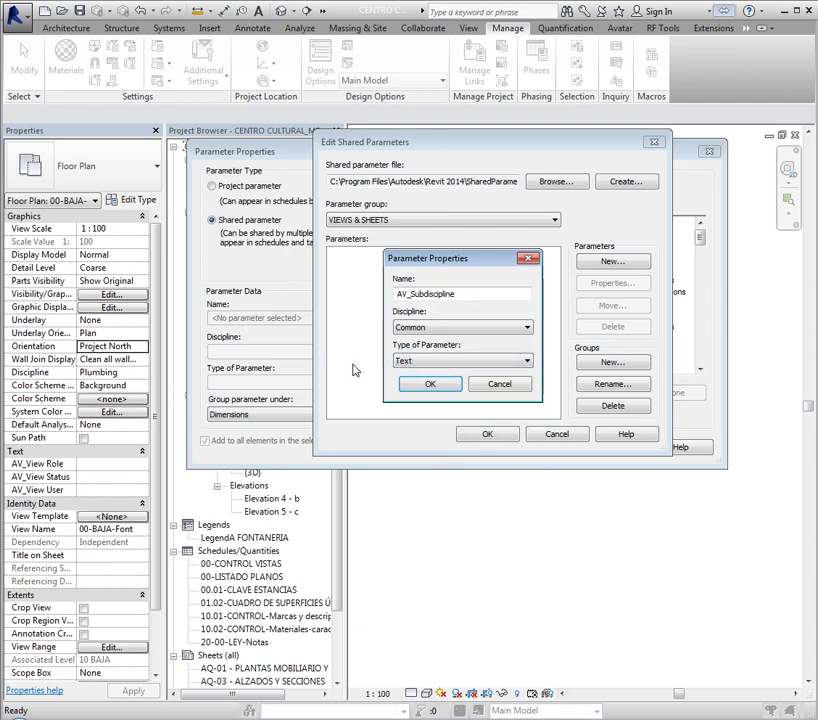
pyautogui.click(416, 383)
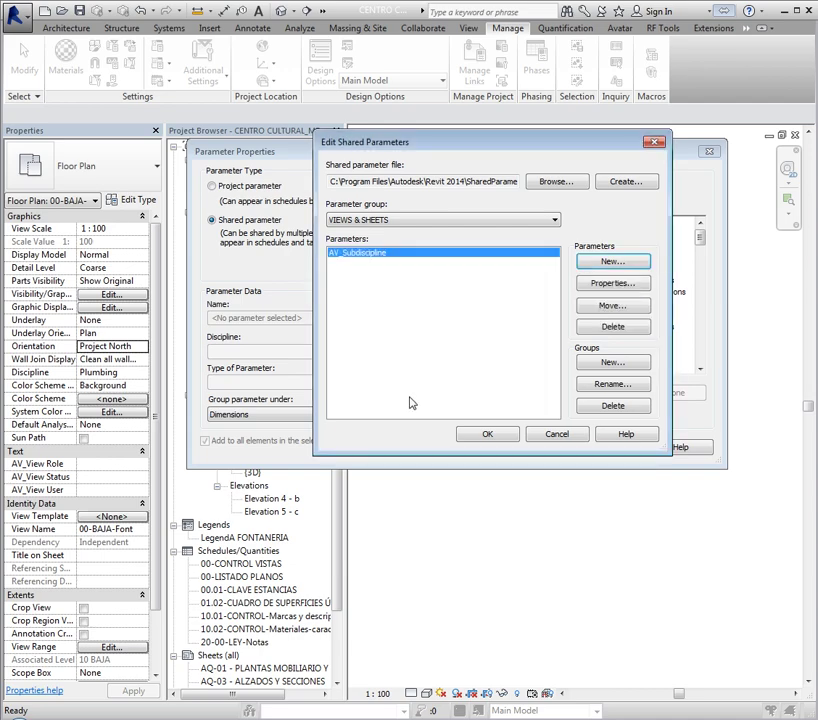
# Step: Pick AV_Subdiscipline from the VIEWS & SHEETS group as the shared parameter
pyautogui.click(471, 437)
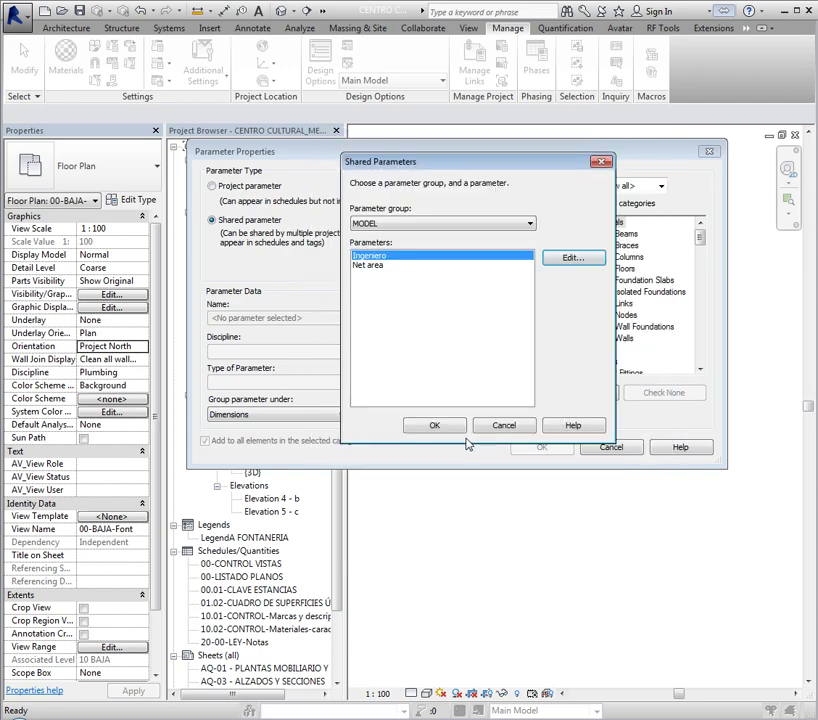
pyautogui.click(445, 223)
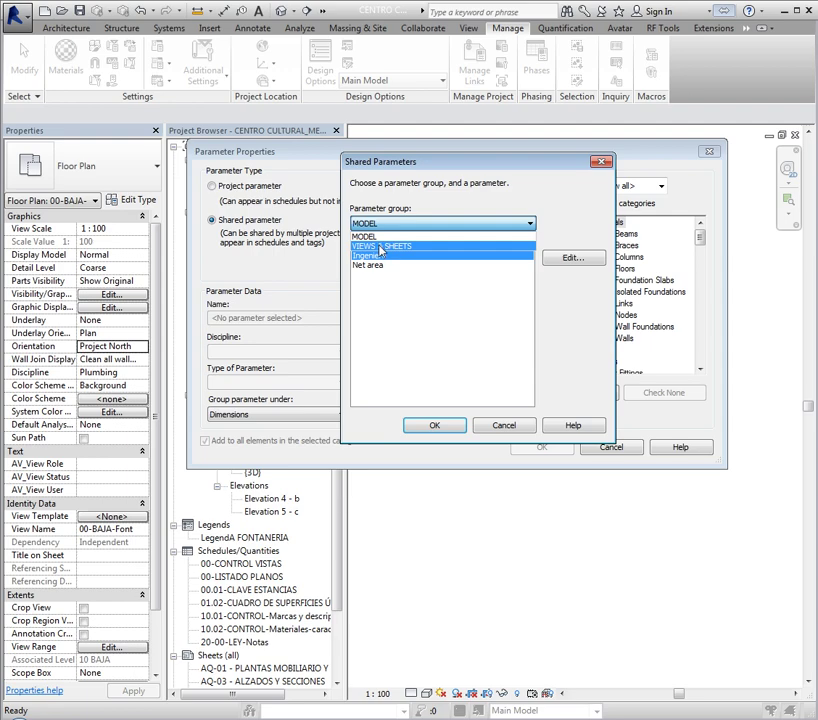
pyautogui.click(380, 248)
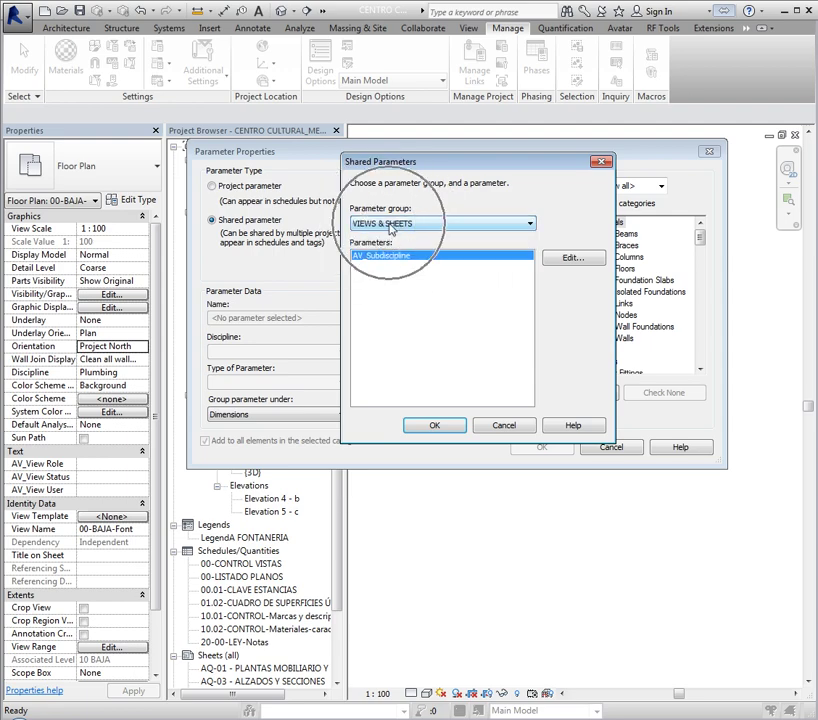
pyautogui.click(390, 228)
pyautogui.click(390, 228)
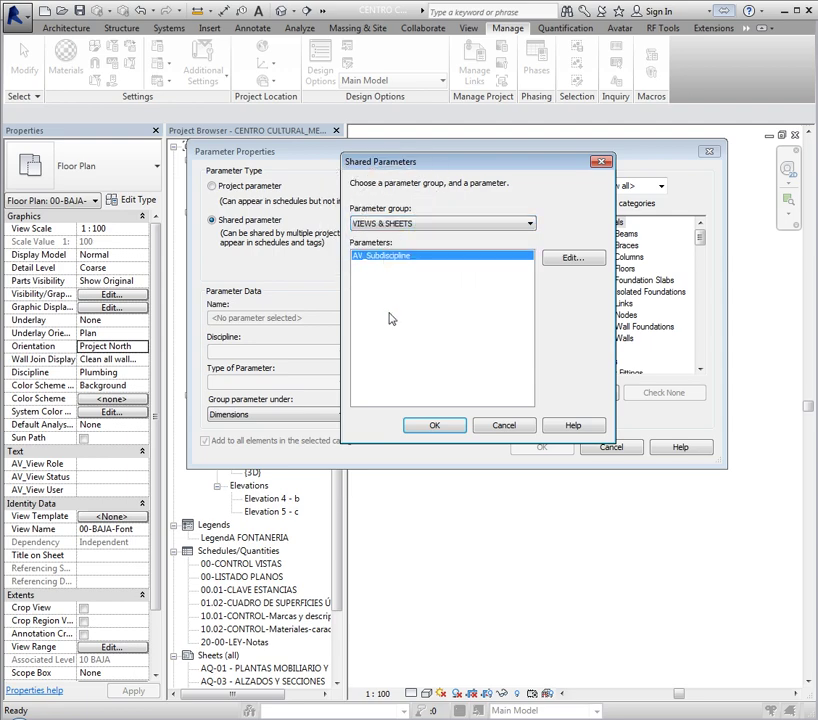
pyautogui.click(433, 425)
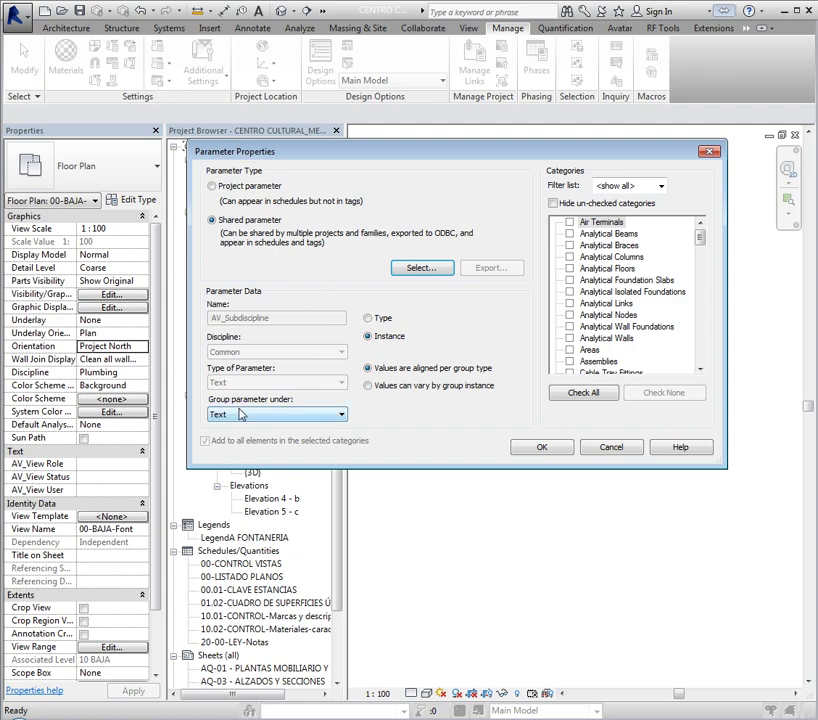
# Step: Assign the parameter to the Views category and hide un-checked categories
pyautogui.click(625, 246)
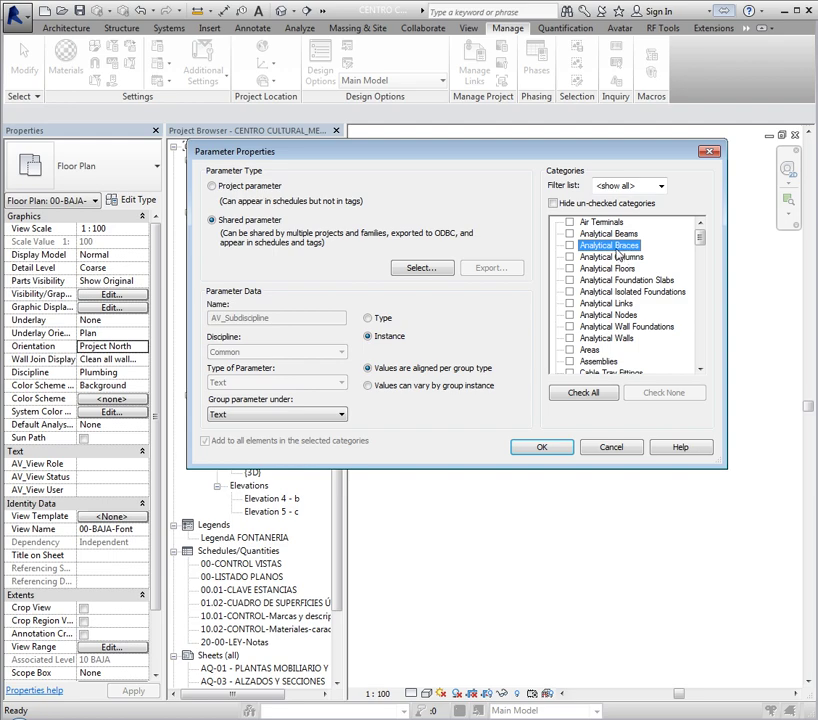
pyautogui.press('v')
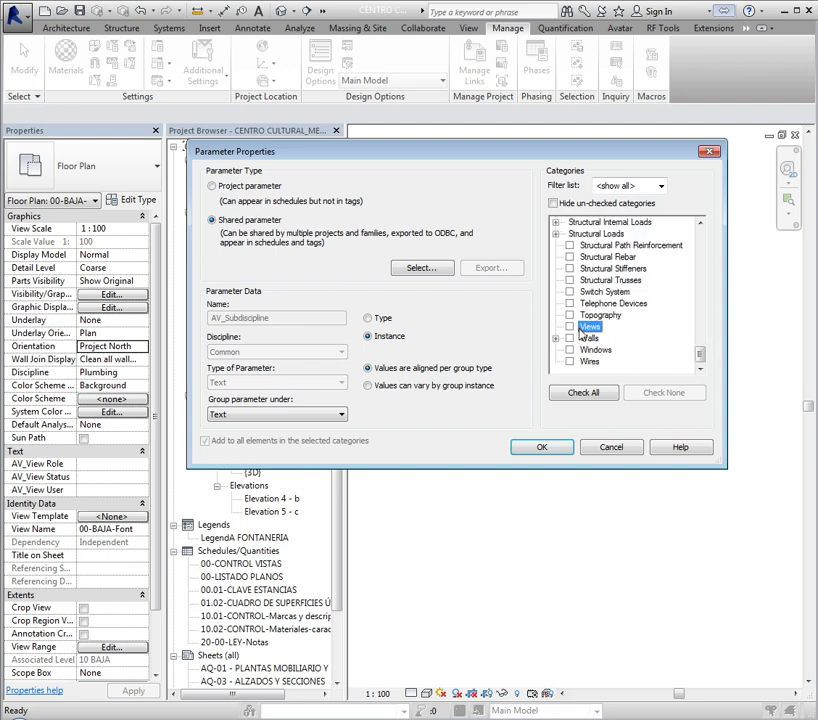
pyautogui.press('space')
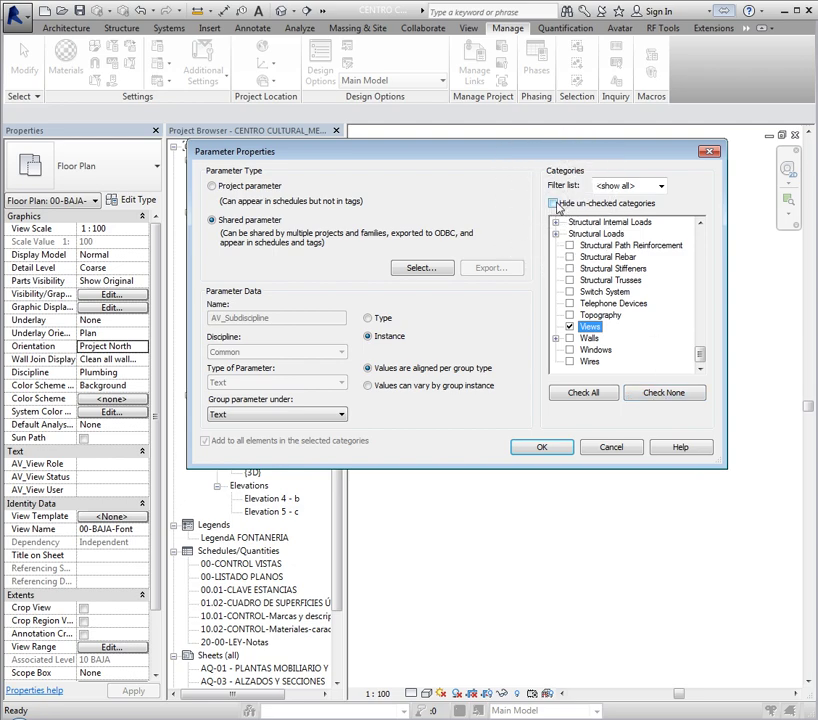
pyautogui.click(554, 203)
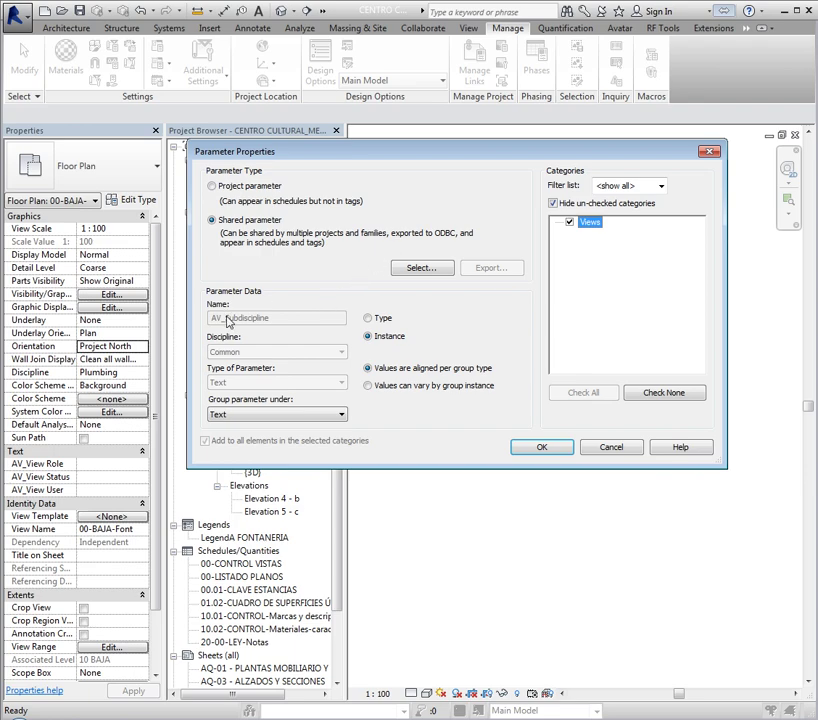
pyautogui.click(590, 223)
pyautogui.moveTo(519, 150); pyautogui.dragTo(519, 148)
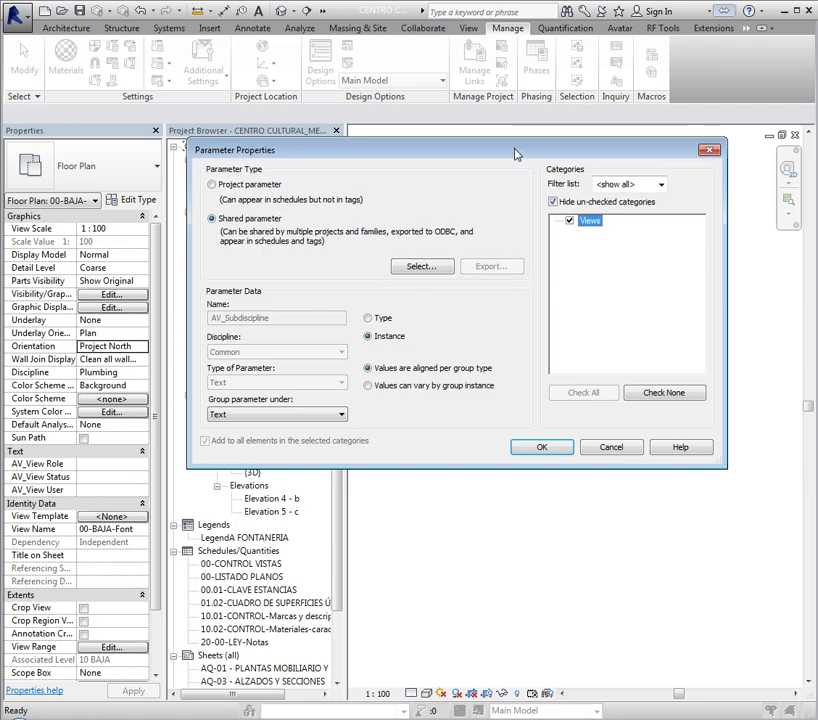
pyautogui.moveTo(516, 153); pyautogui.dragTo(504, 153)
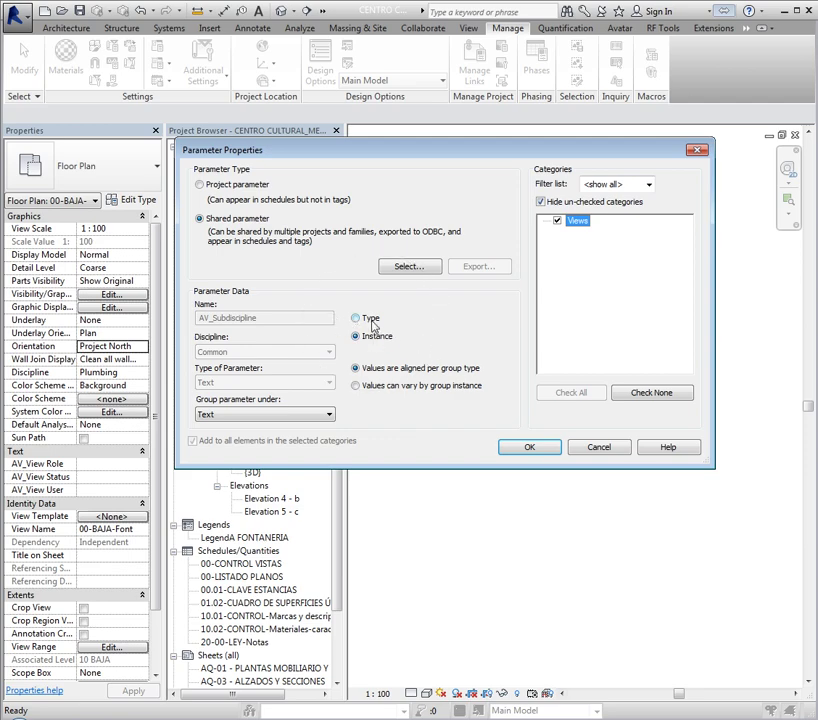
# Step: Toggle between Instance and Type, leaving the parameter set to Type
pyautogui.click(372, 321)
pyautogui.click(377, 340)
pyautogui.click(364, 320)
# Step: Switch AV_Subdiscipline back to an Instance parameter after briefly choosing Type
pyautogui.click(364, 321)
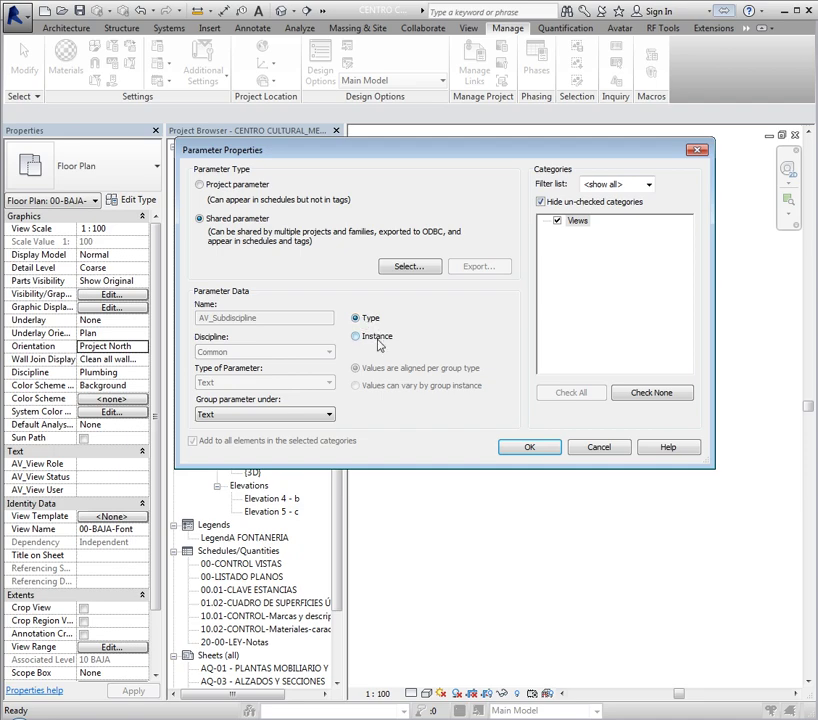
pyautogui.click(377, 342)
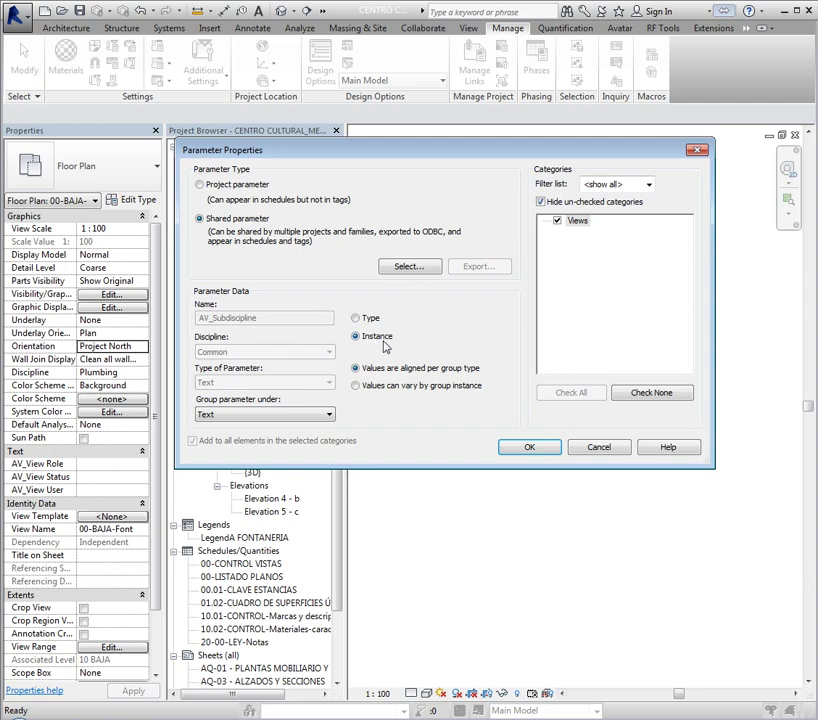
pyautogui.click(390, 343)
# Step: Confirm the AV_Subdiscipline project parameter and check its new field in view Properties
pyautogui.click(539, 450)
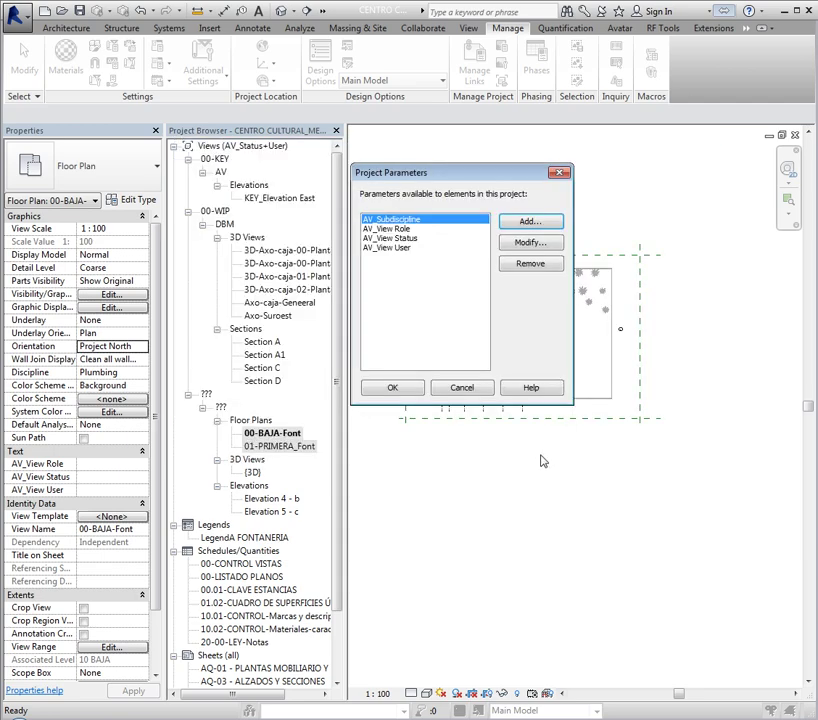
pyautogui.click(406, 390)
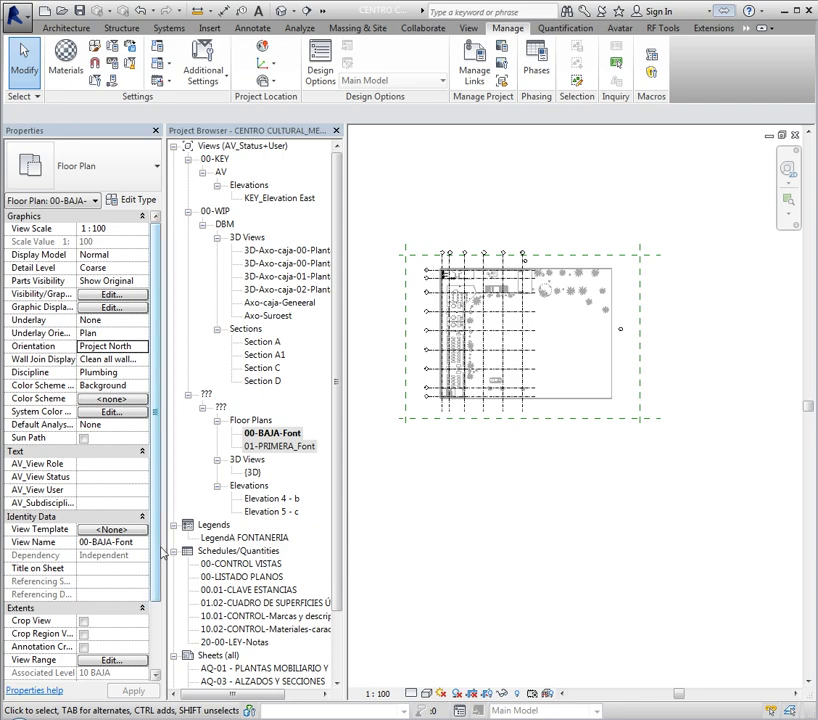
pyautogui.click(61, 503)
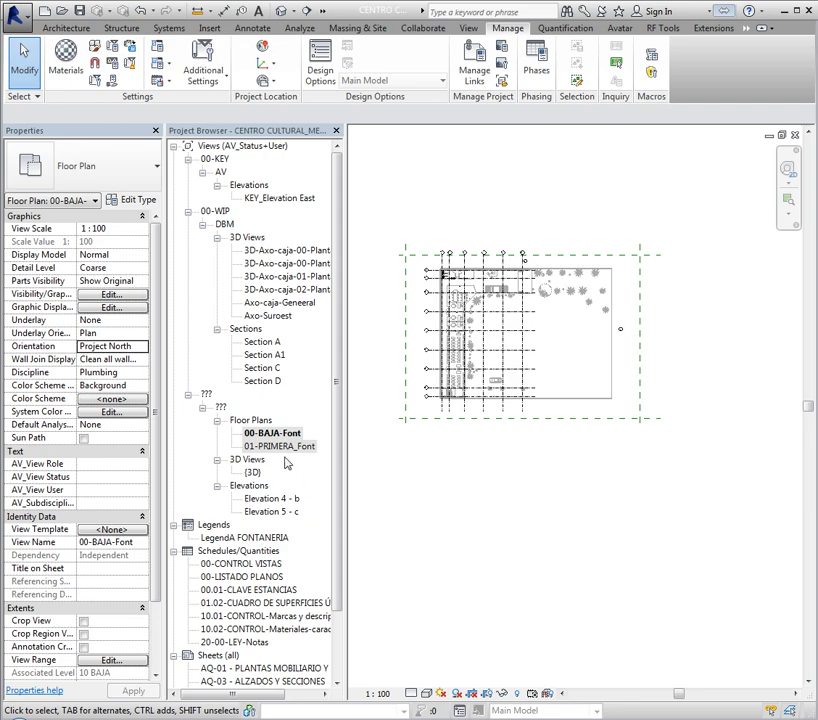
# Step: Select the 00-BAJA-Font floor plan in the Project Browser
pyautogui.click(272, 446)
pyautogui.keyDown('ctrl'); pyautogui.click(272, 436); pyautogui.keyUp('ctrl')
pyautogui.click(280, 437)
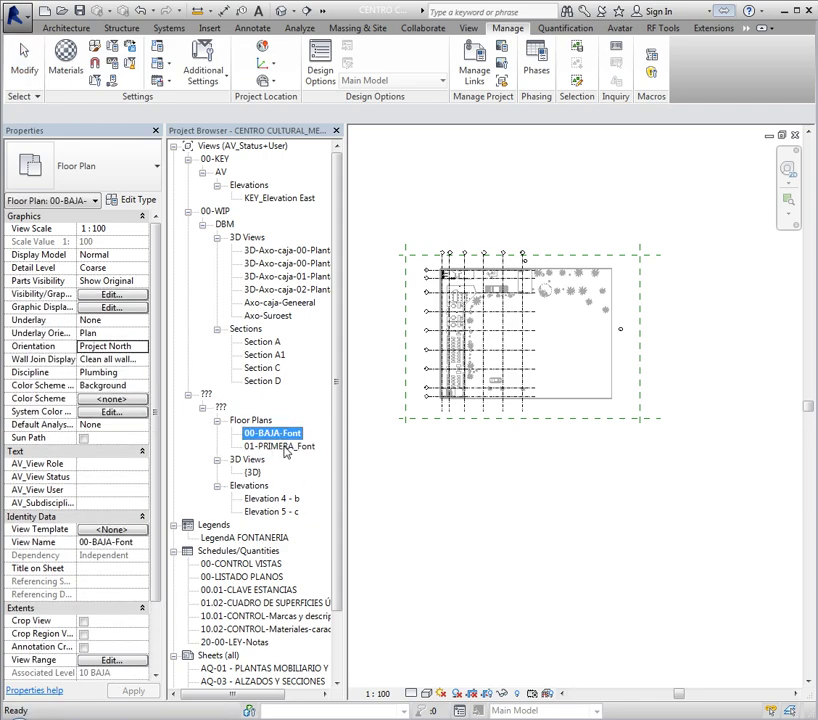
# Step: Set AV_Subdiscipline to Fontaneria on both Fontaneria floor plans and apply it
pyautogui.keyDown('ctrl'); pyautogui.click(279, 448); pyautogui.keyUp('ctrl')
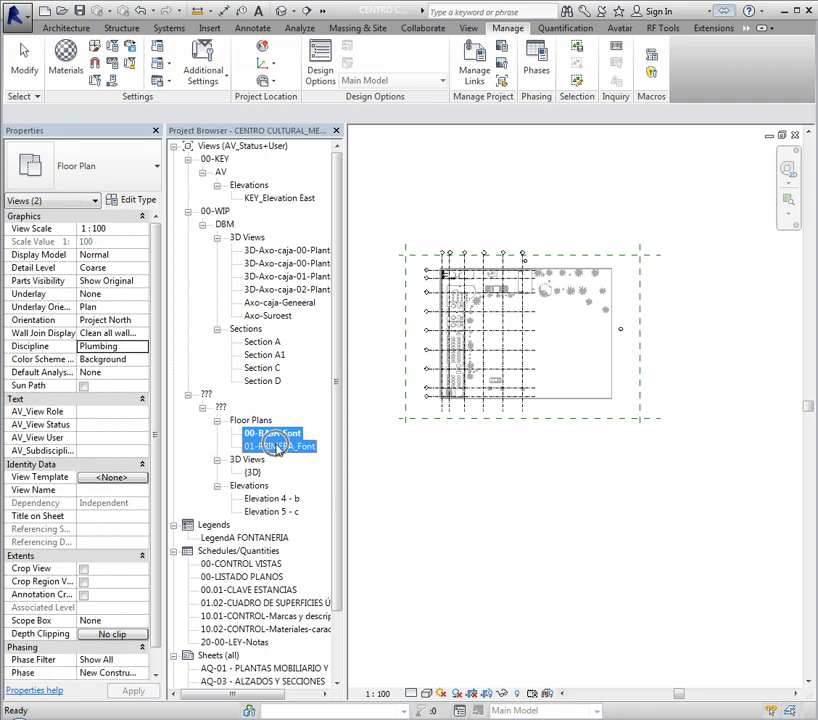
pyautogui.click(130, 347)
pyautogui.click(110, 450)
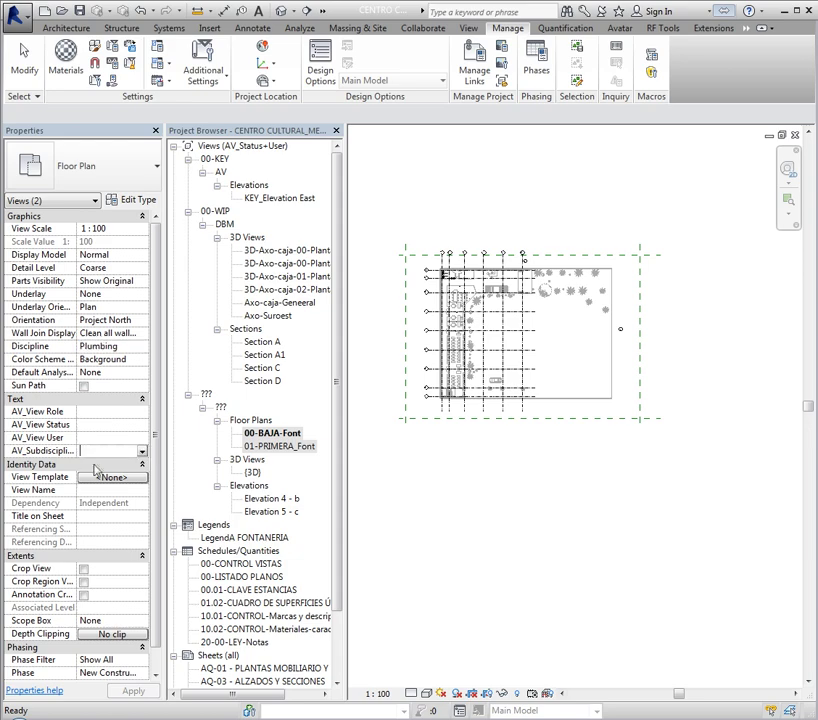
pyautogui.write('Fo')
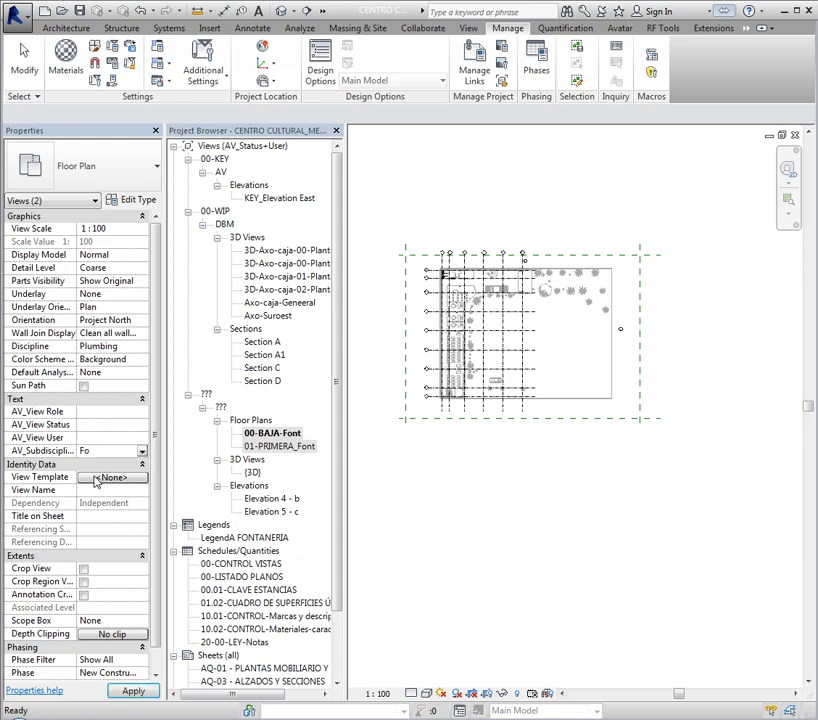
pyautogui.write('ntaneria')
pyautogui.click(424, 549)
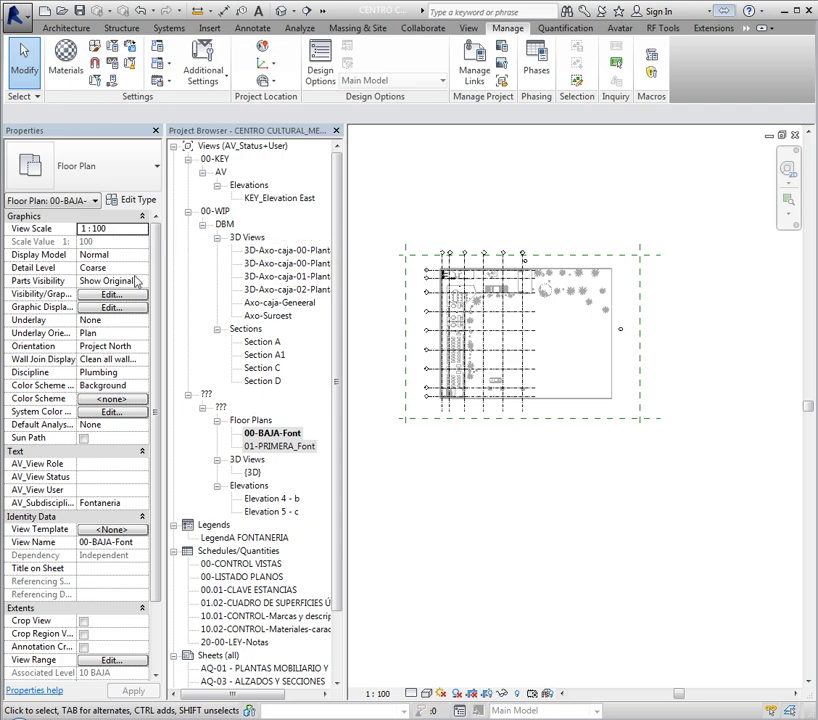
pyautogui.click(268, 147)
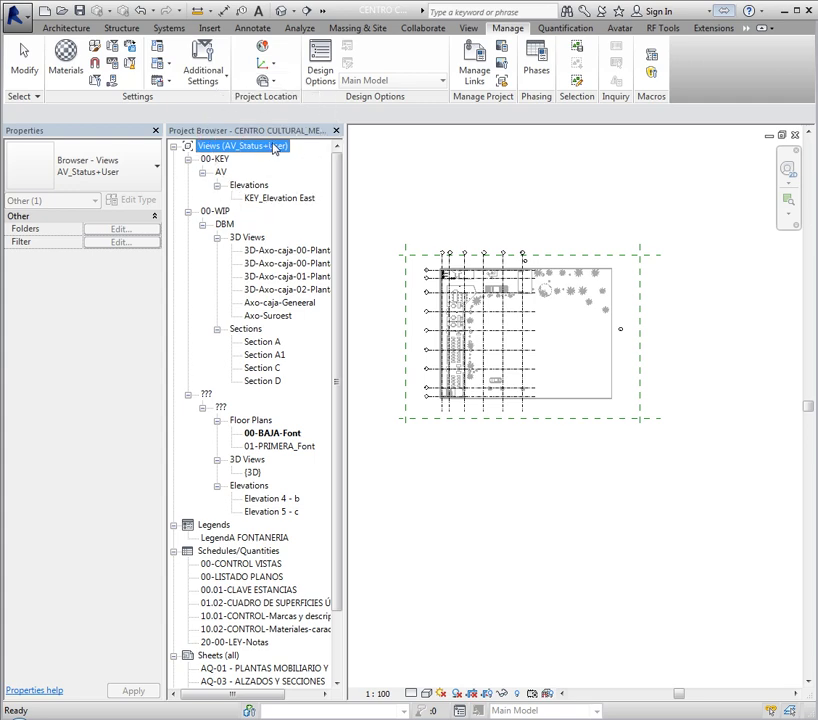
# Step: Tick Discipline in the Views Browser Organization and rename it AV_Discipline
pyautogui.rightClick(274, 148)
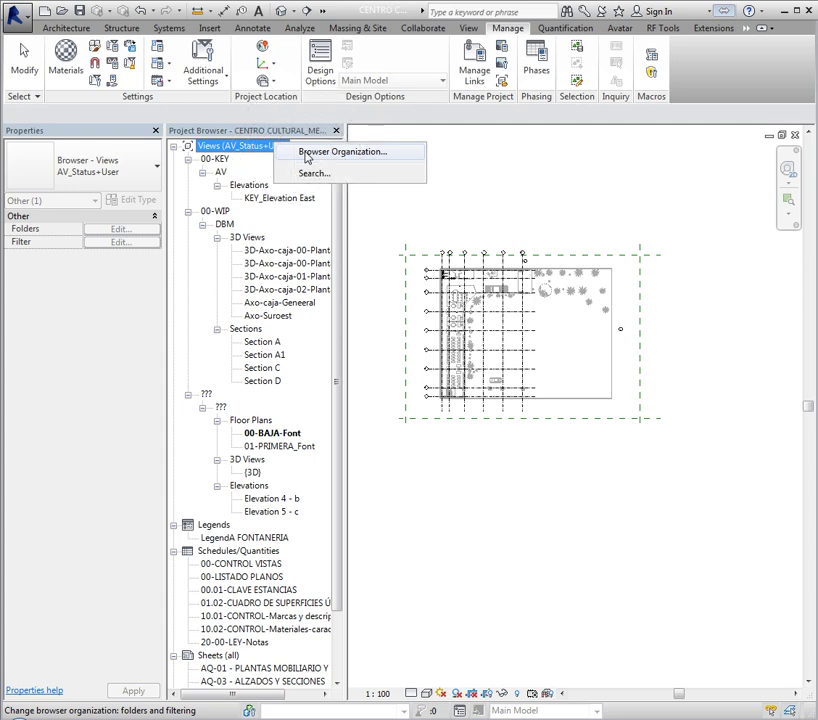
pyautogui.click(307, 156)
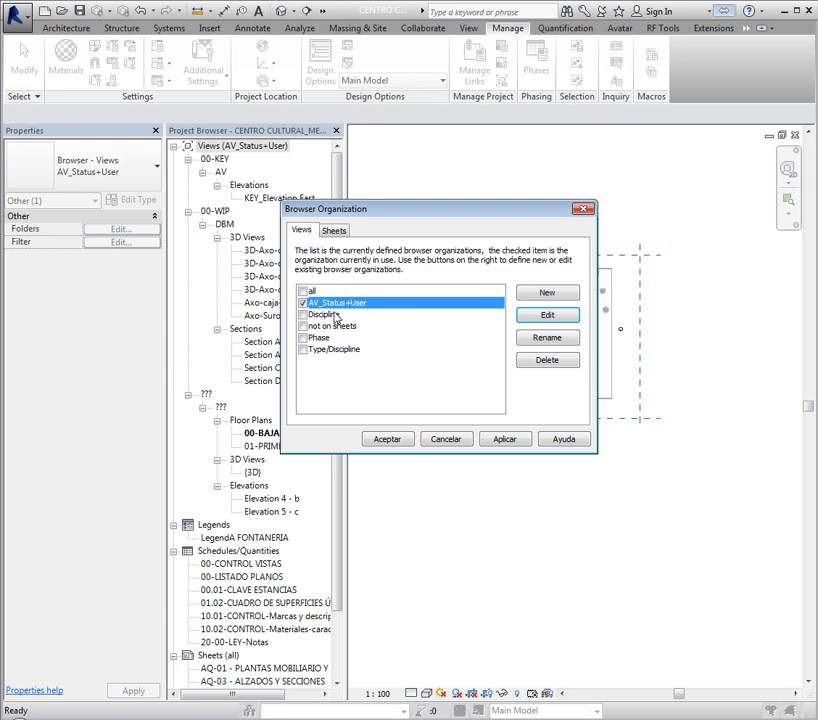
pyautogui.click(334, 316)
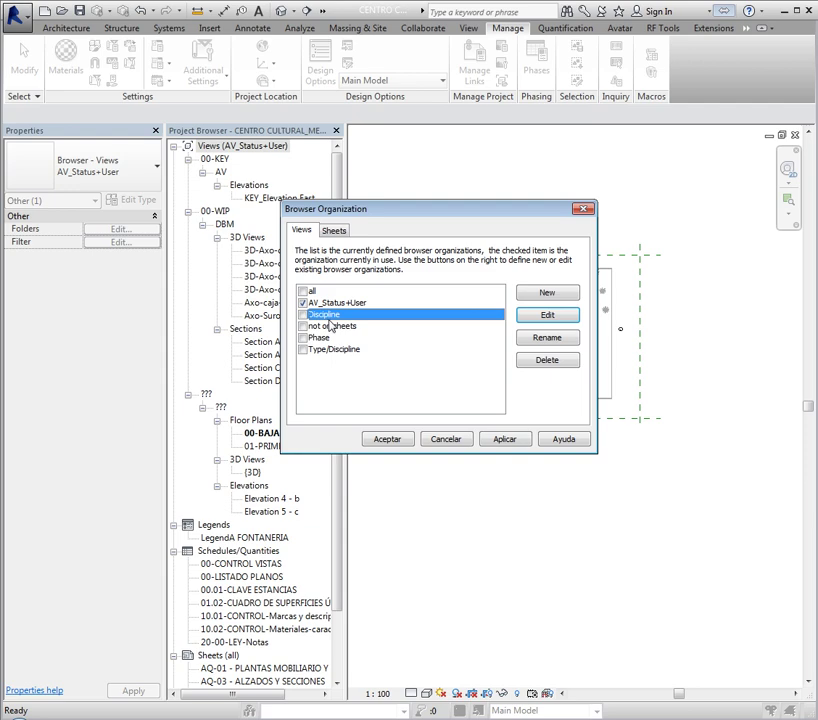
pyautogui.click(304, 316)
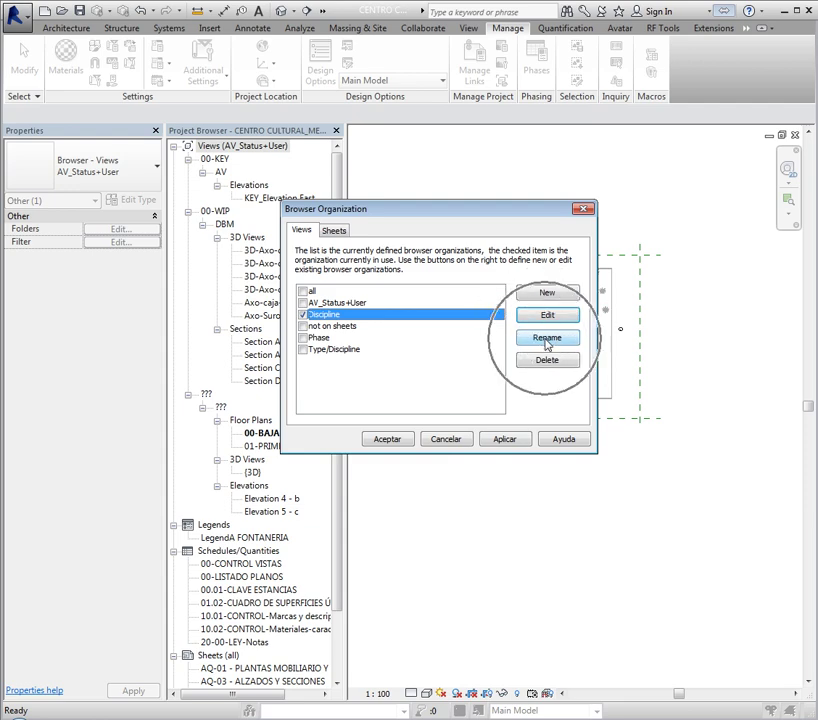
pyautogui.click(546, 339)
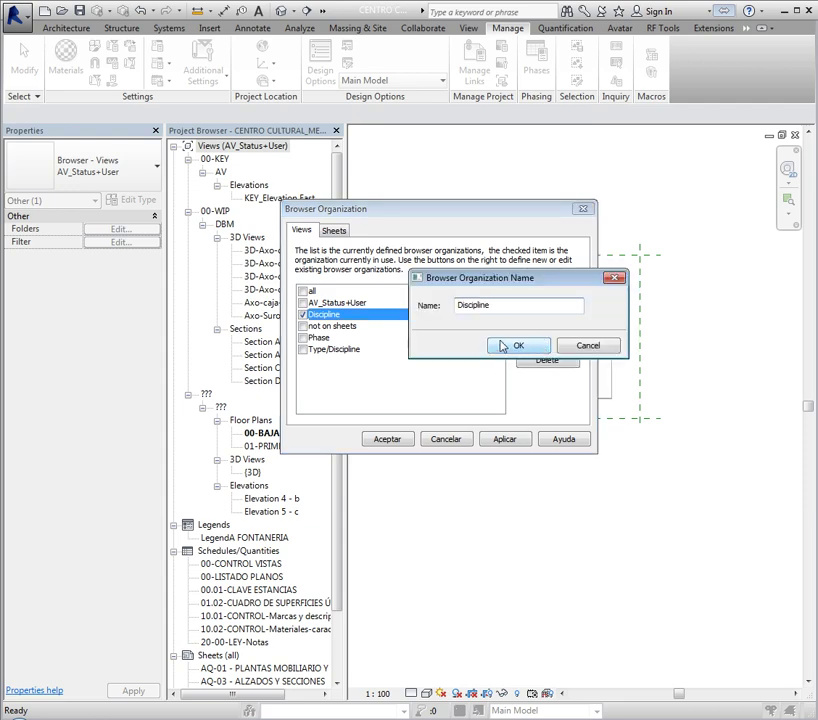
pyautogui.click(459, 305)
pyautogui.write('AV_')
pyautogui.click(522, 350)
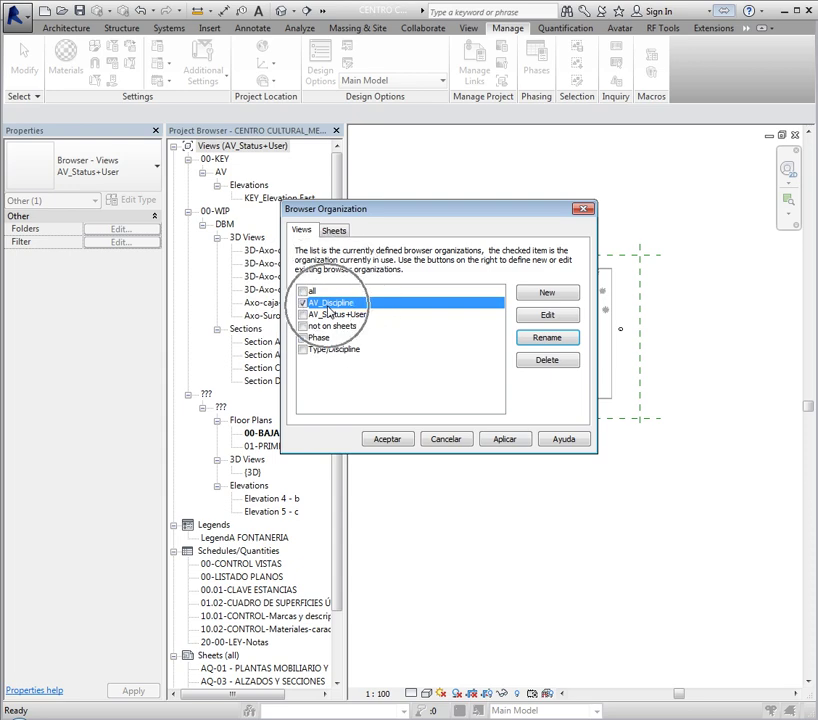
# Step: Group AV_Discipline next by AV_Subdiscipline, then by Family and Type
pyautogui.click(550, 317)
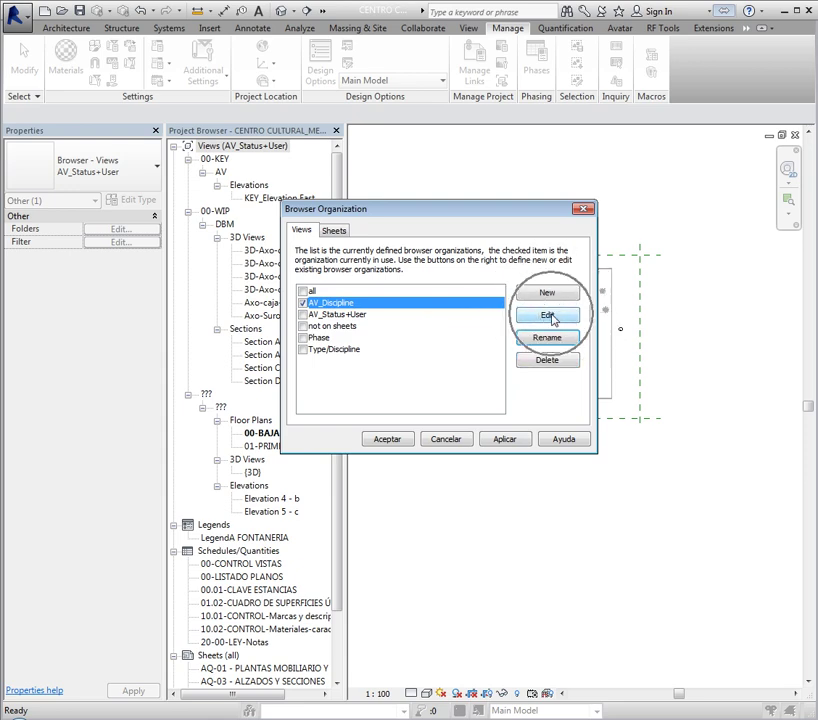
pyautogui.click(550, 317)
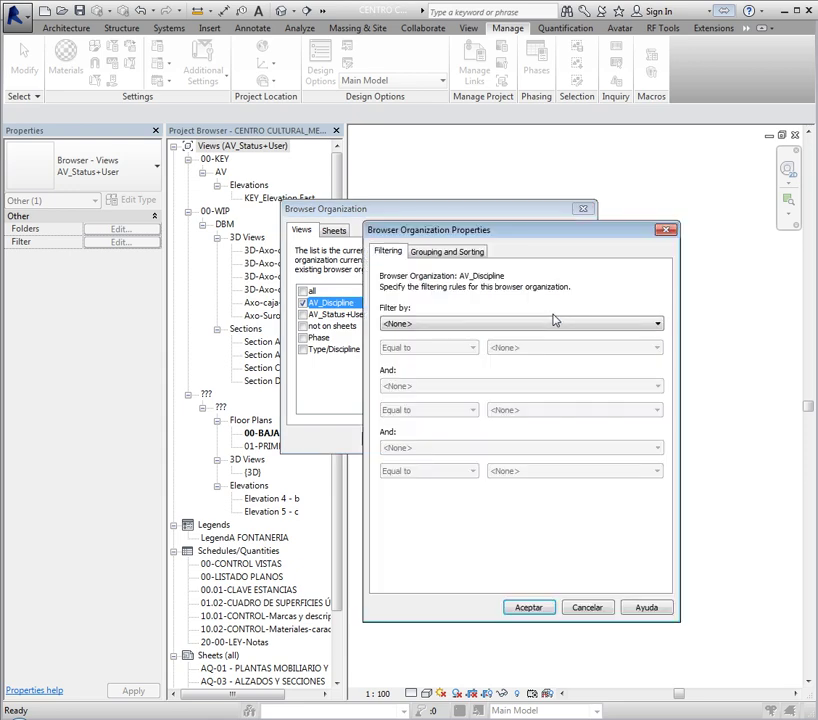
pyautogui.click(478, 251)
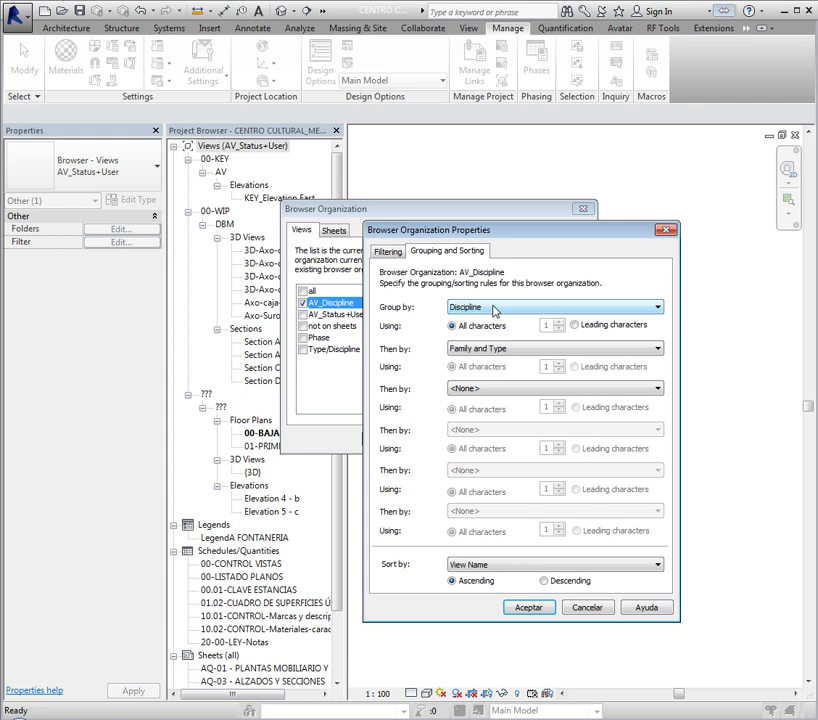
pyautogui.click(480, 349)
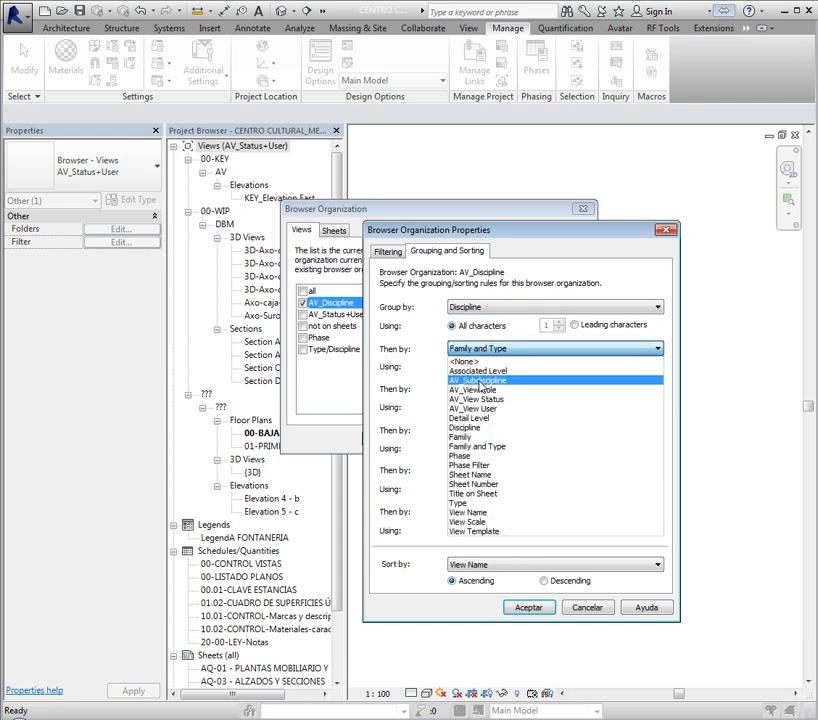
pyautogui.click(479, 381)
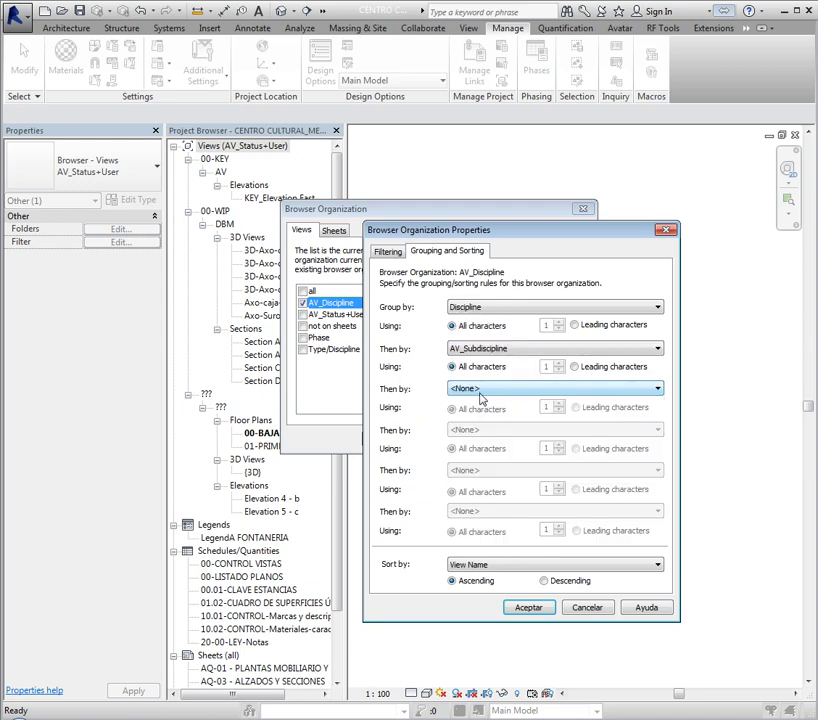
pyautogui.click(480, 394)
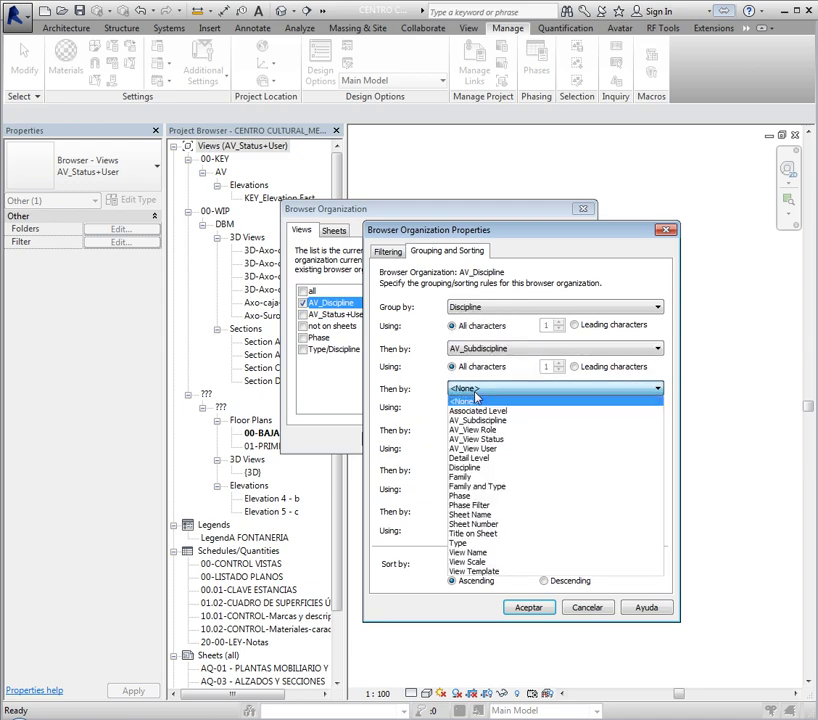
pyautogui.click(470, 486)
pyautogui.moveTo(469, 232); pyautogui.dragTo(409, 146)
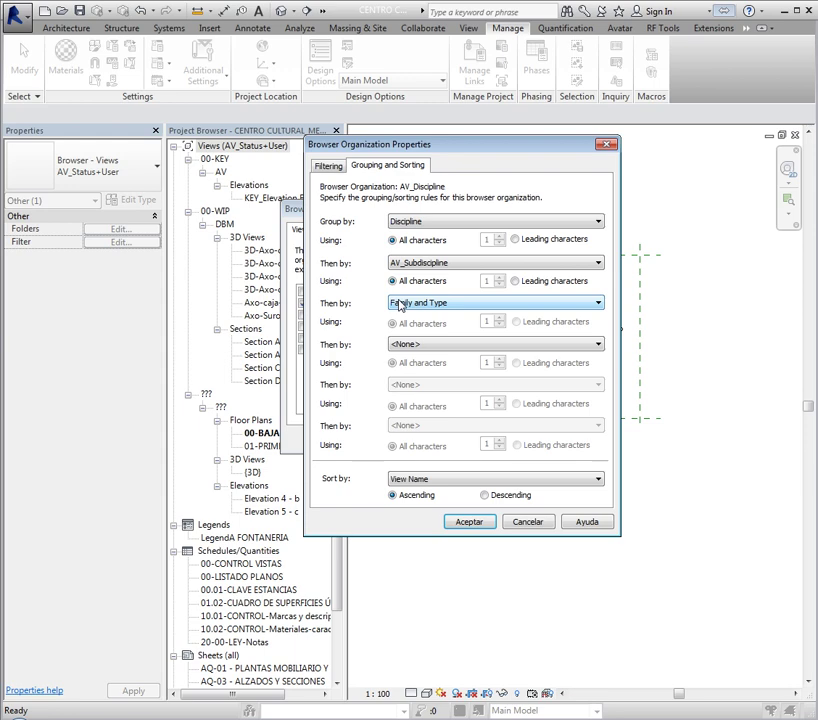
# Step: Sort views by Associated Level and apply the AV_Discipline organization
pyautogui.click(405, 483)
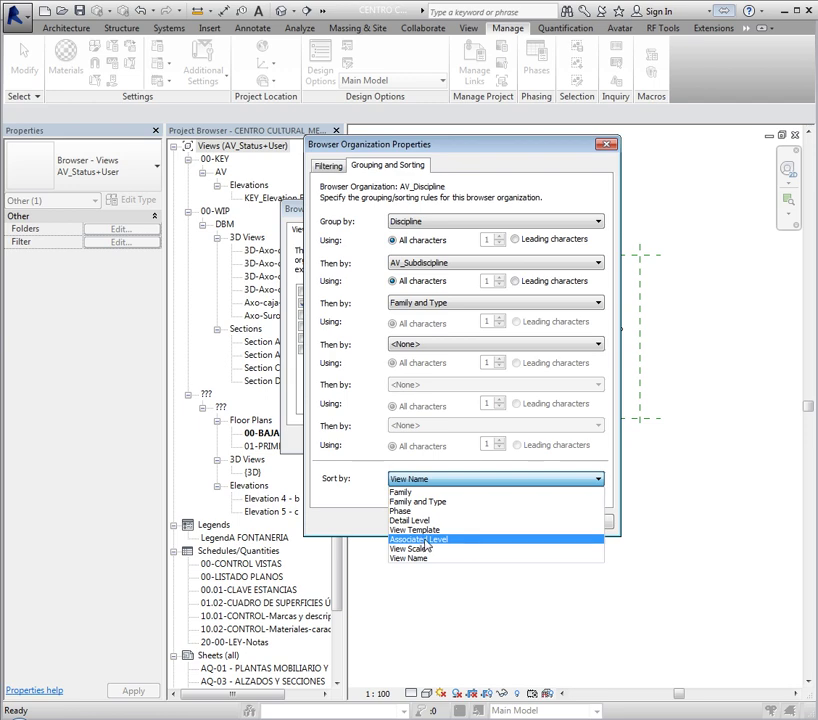
pyautogui.click(425, 542)
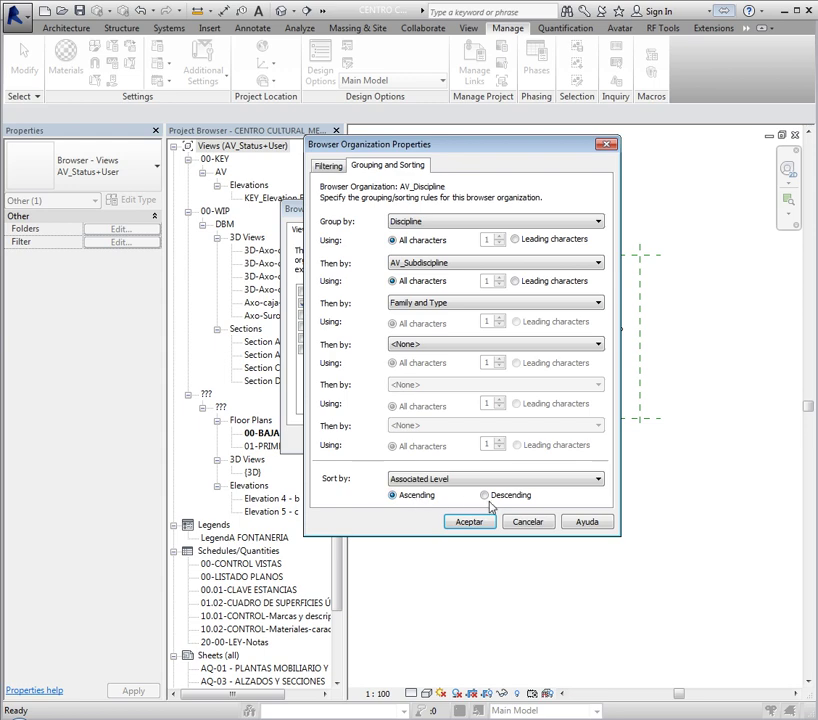
pyautogui.click(468, 524)
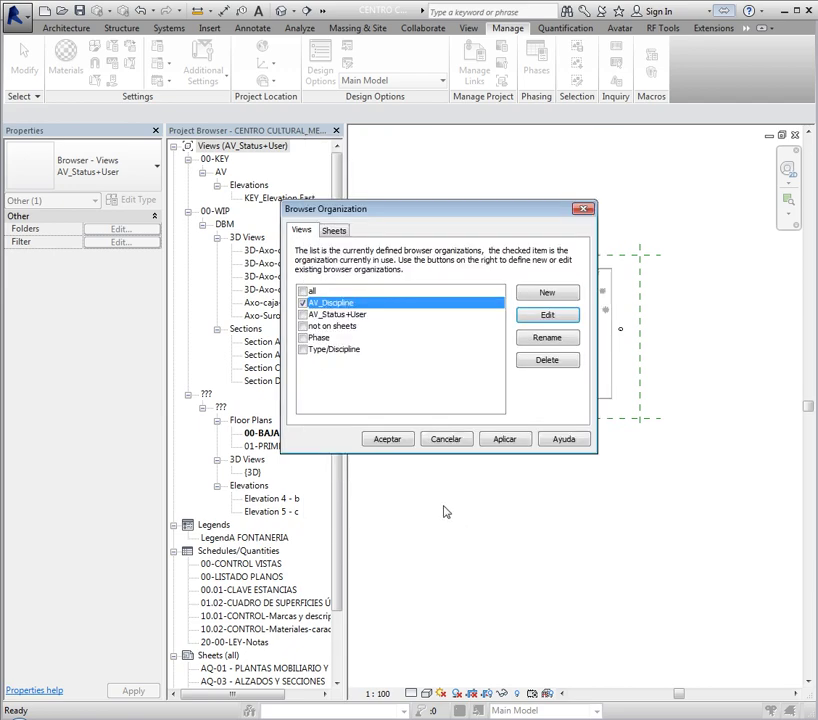
pyautogui.click(376, 440)
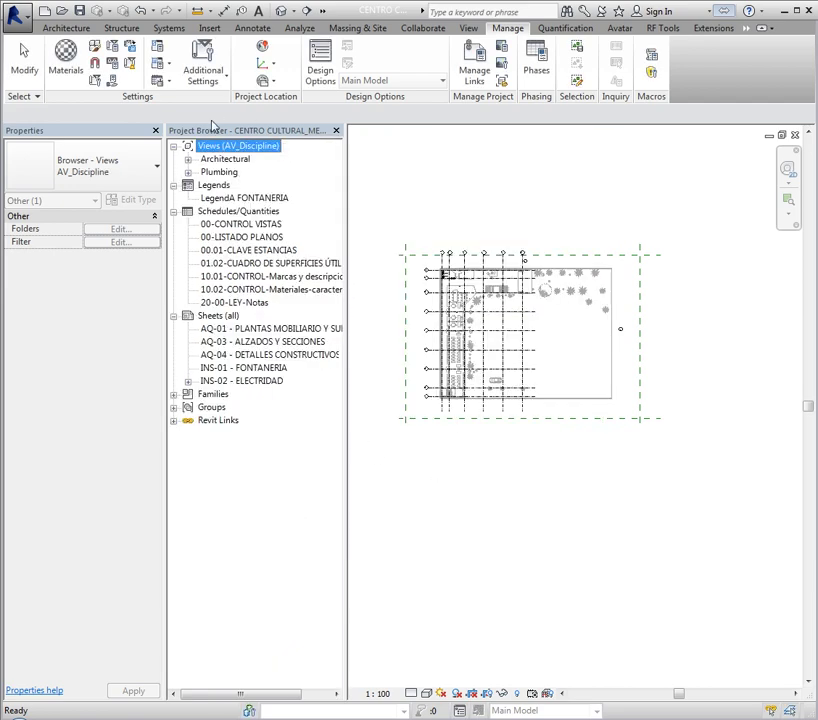
# Step: Expand Architectural and Plumbing > Fontaneria > Floor Plans in the view tree
pyautogui.click(224, 160)
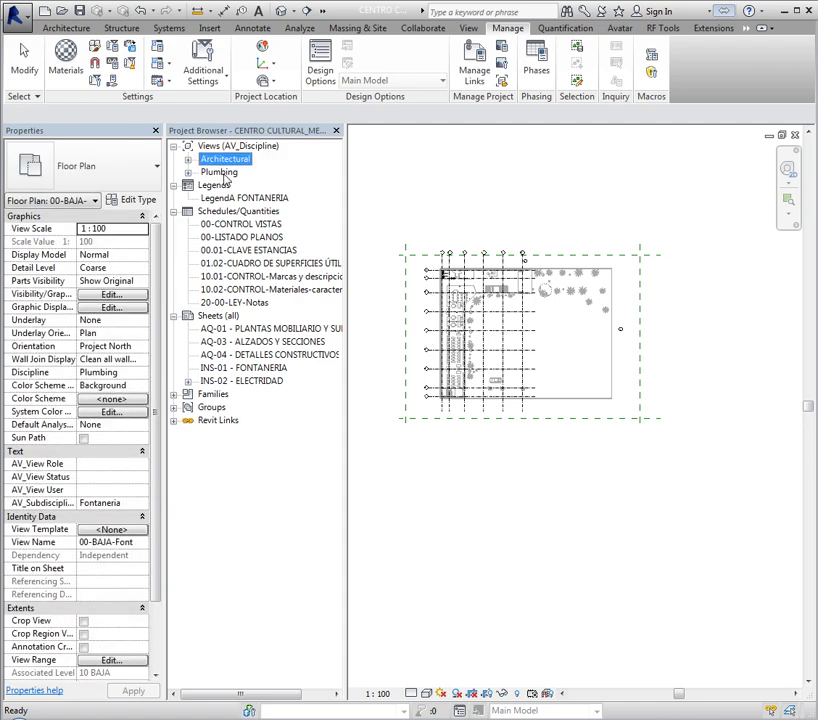
pyautogui.click(219, 172)
pyautogui.click(224, 160)
pyautogui.click(219, 172)
pyautogui.click(224, 160)
pyautogui.click(188, 171)
pyautogui.click(188, 160)
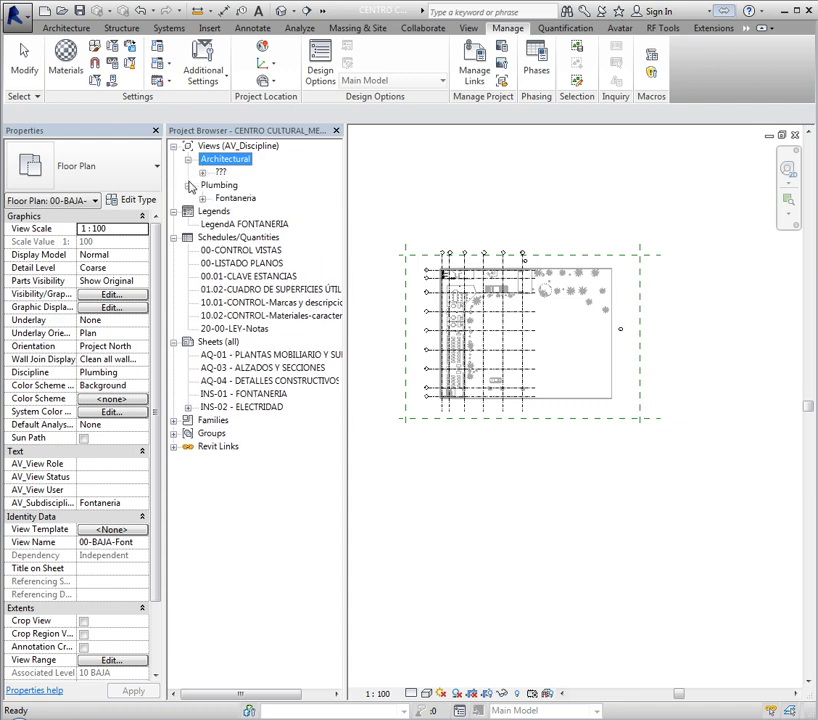
pyautogui.click(188, 185)
pyautogui.click(188, 185)
pyautogui.click(203, 198)
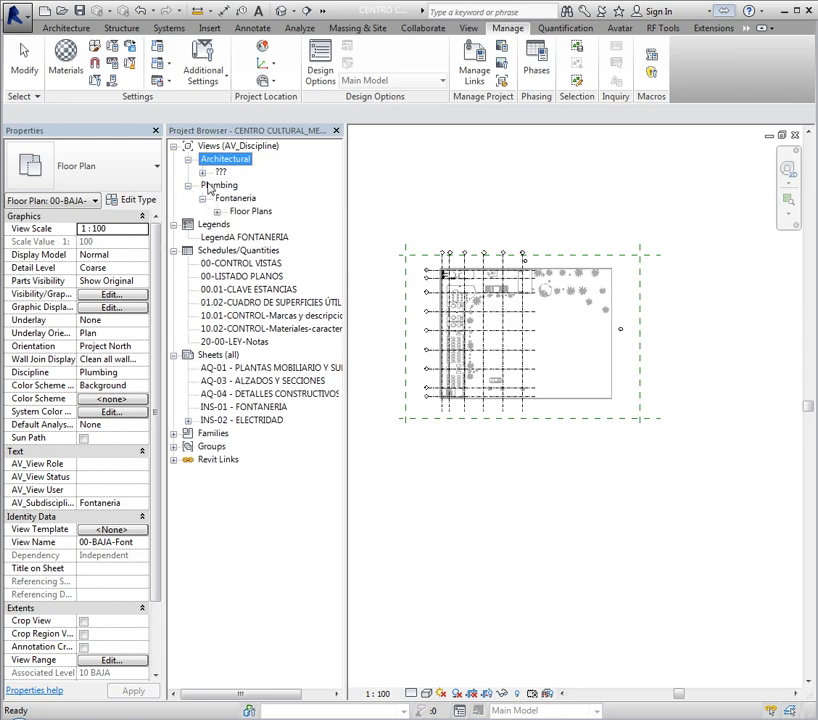
pyautogui.click(217, 211)
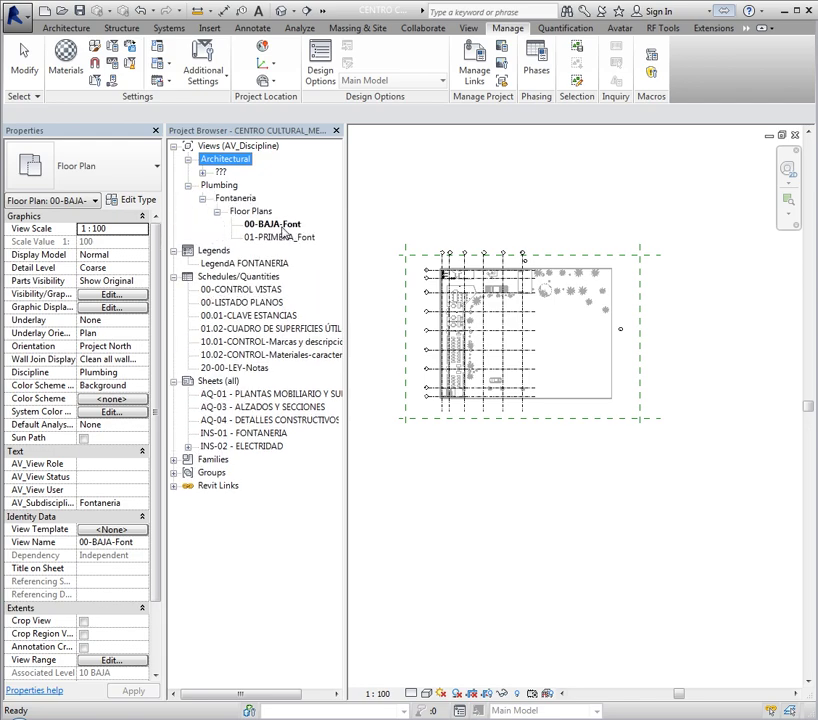
# Step: Expand the ??? group's elevations, sections and 3D views, widening the browser panel
pyautogui.click(203, 172)
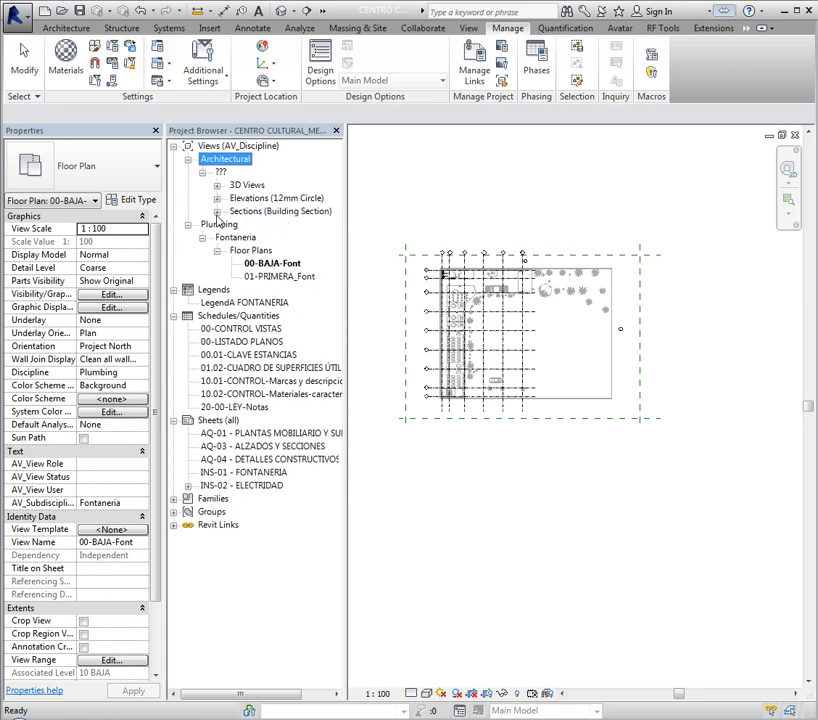
pyautogui.click(217, 198)
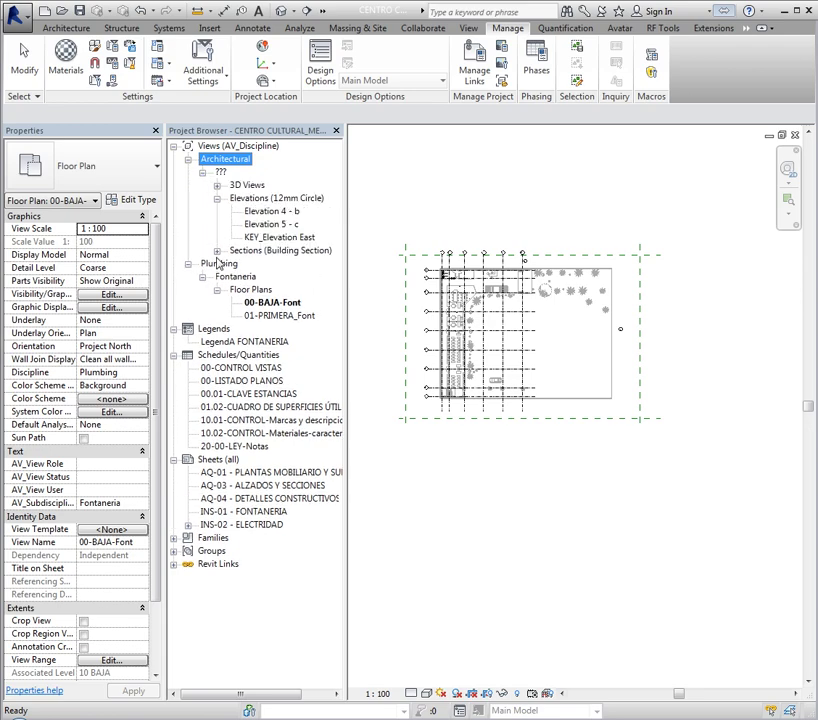
pyautogui.click(217, 250)
pyautogui.click(217, 185)
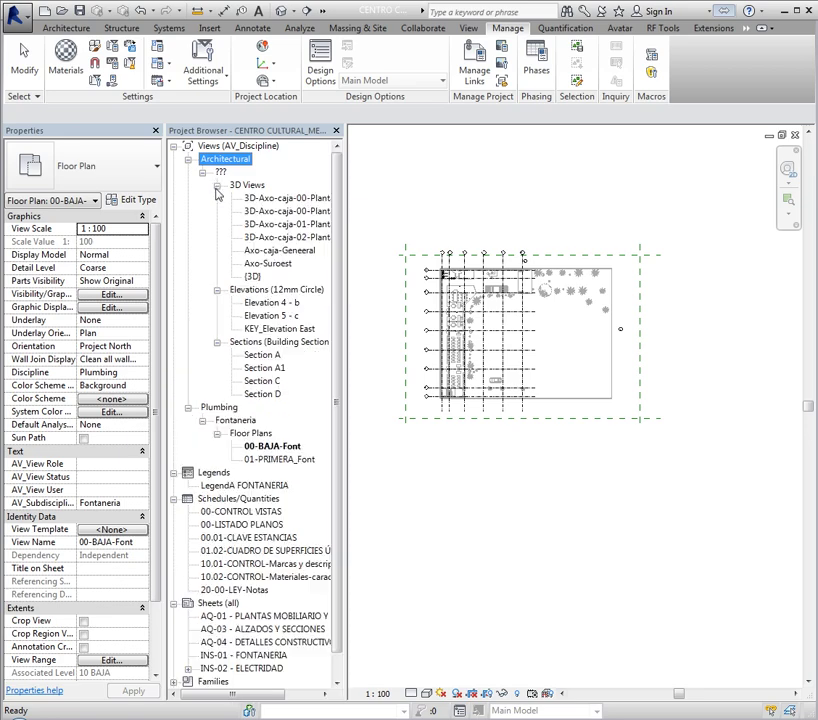
pyautogui.moveTo(357, 233); pyautogui.dragTo(390, 236)
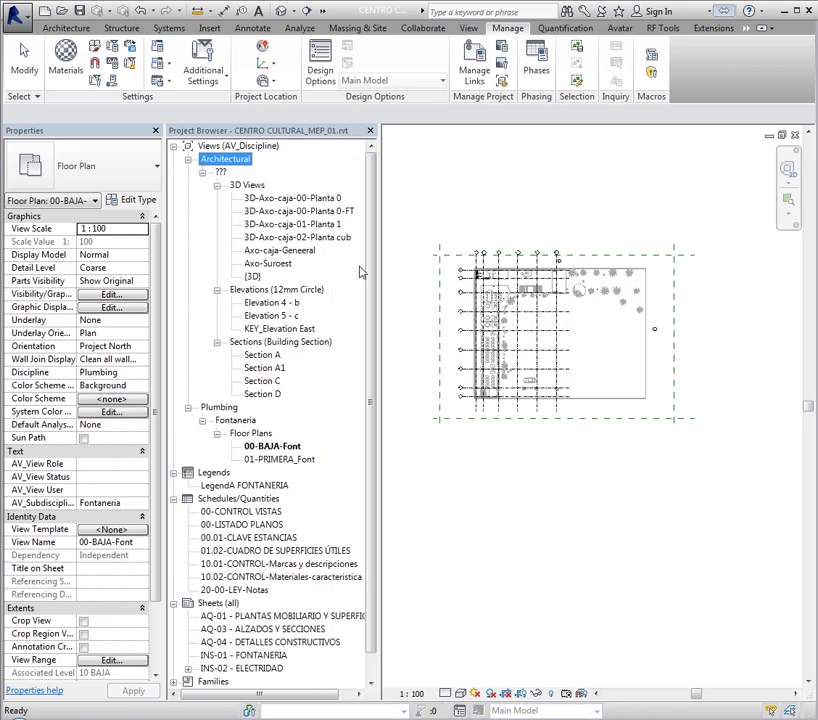
pyautogui.click(302, 330)
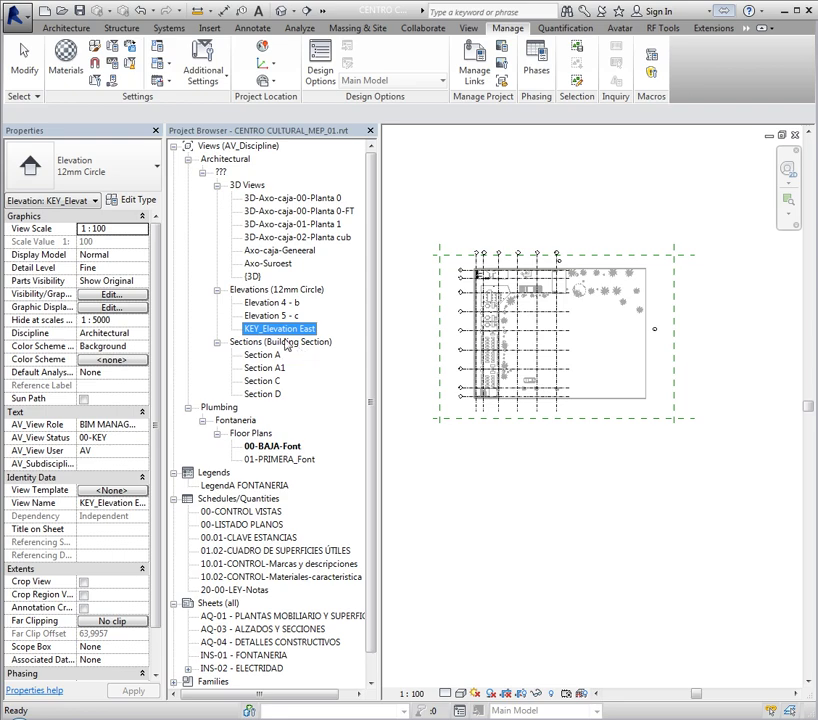
# Step: Set KEY_Elevation East's discipline to Coordination and its AV_Subdiscipline to General
pyautogui.doubleClick(275, 330)
pyautogui.click(138, 335)
pyautogui.click(142, 333)
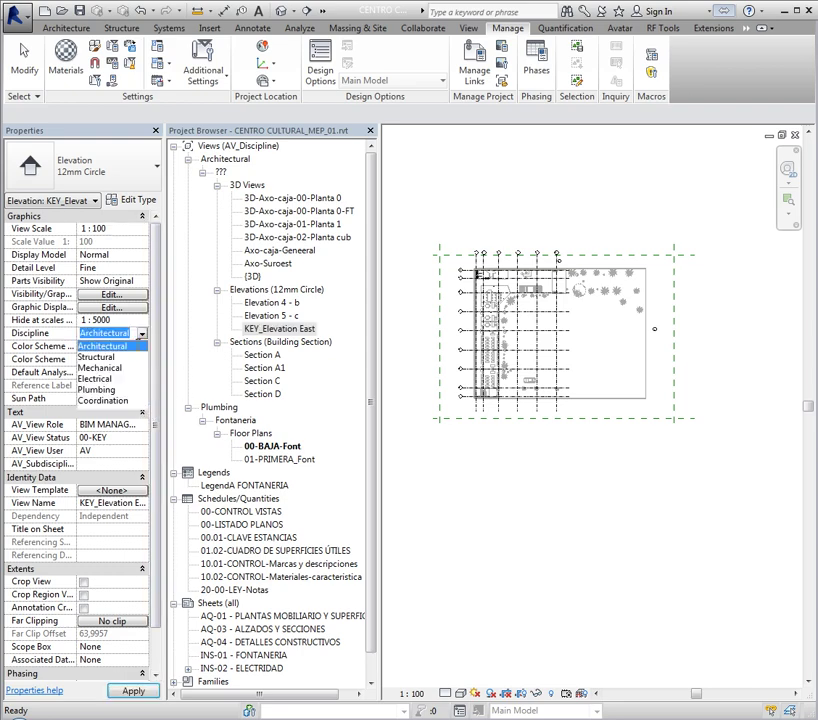
pyautogui.click(106, 401)
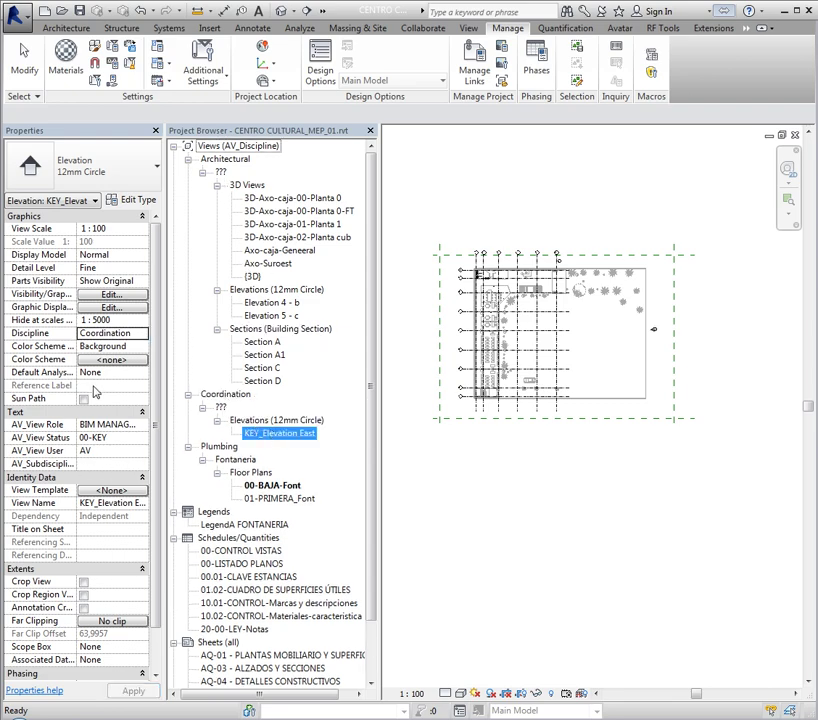
pyautogui.click(110, 463)
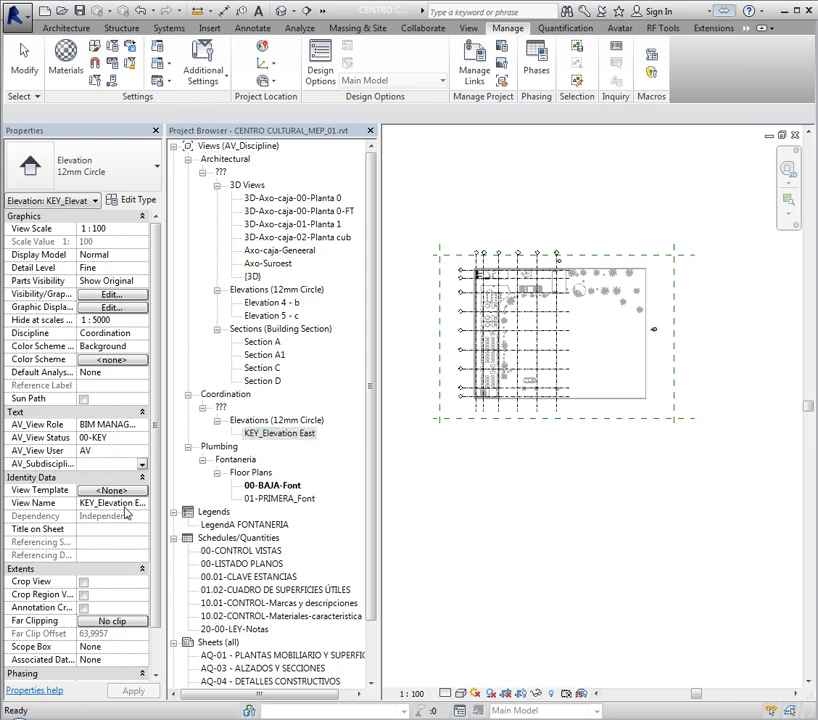
pyautogui.write('General')
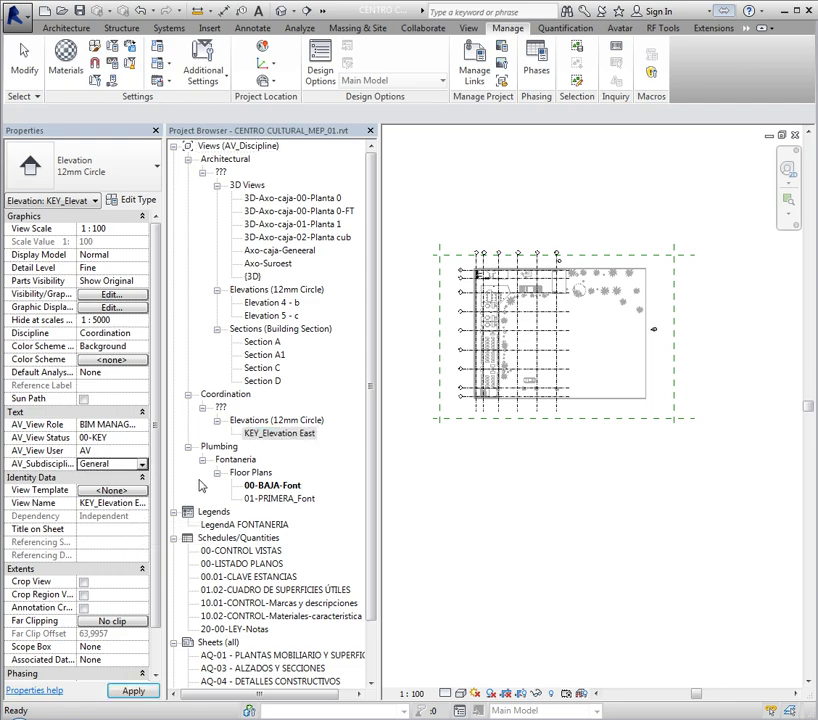
pyautogui.click(298, 458)
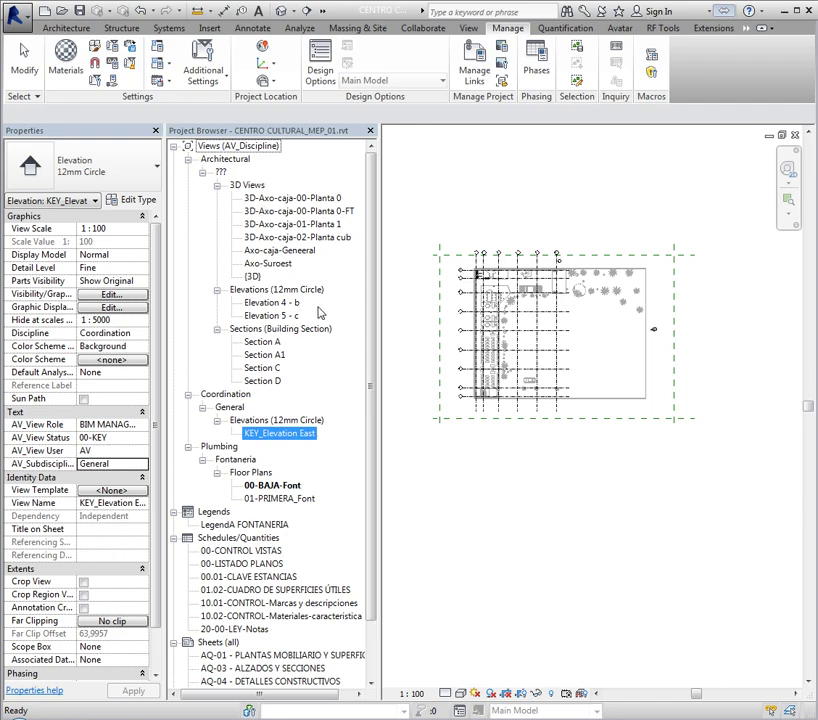
# Step: Delete the Elevation 4 - b and Elevation 5 - c views
pyautogui.click(285, 303)
pyautogui.keyDown('ctrl'); pyautogui.click(292, 316); pyautogui.keyUp('ctrl')
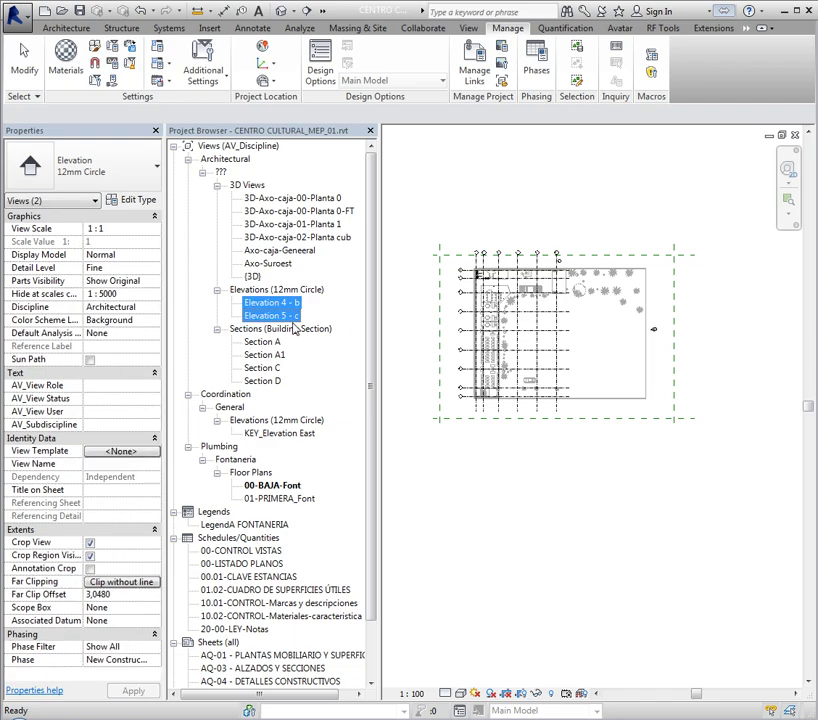
pyautogui.press('Delete')
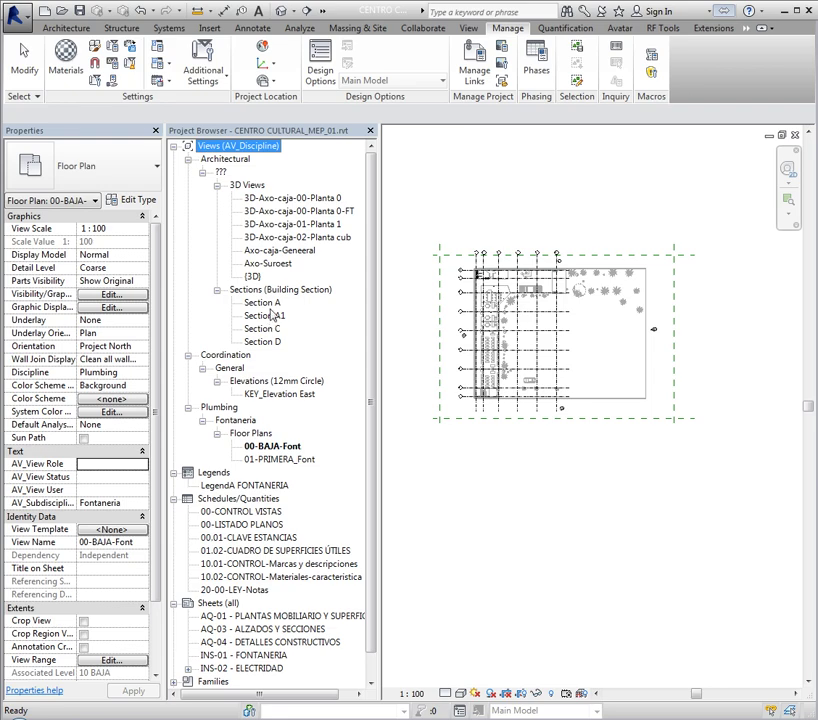
# Step: Give Sections A through D the Coordination discipline and General subdiscipline in Properties
pyautogui.click(266, 303)
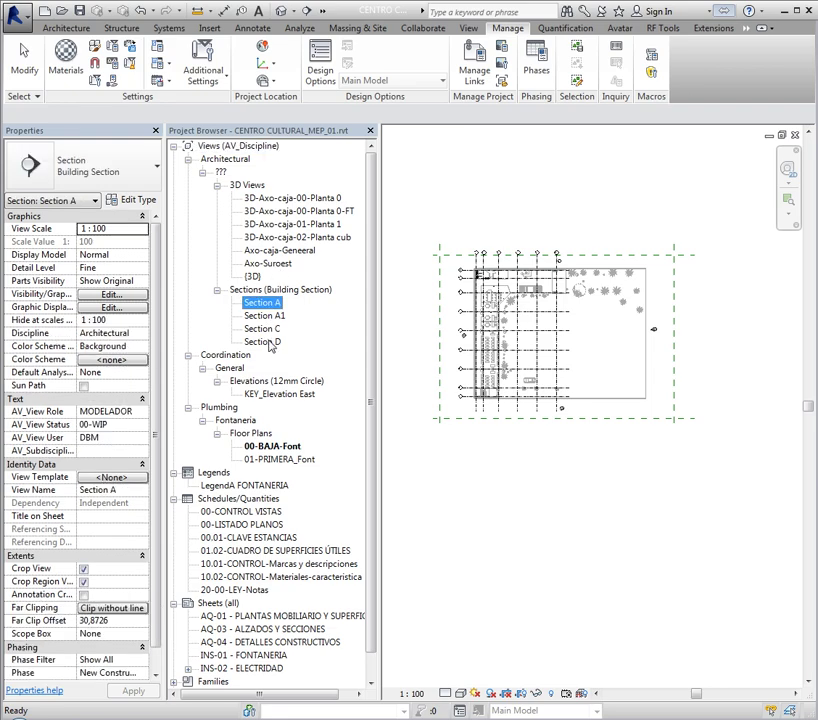
pyautogui.keyDown('shift'); pyautogui.click(263, 342); pyautogui.keyUp('shift')
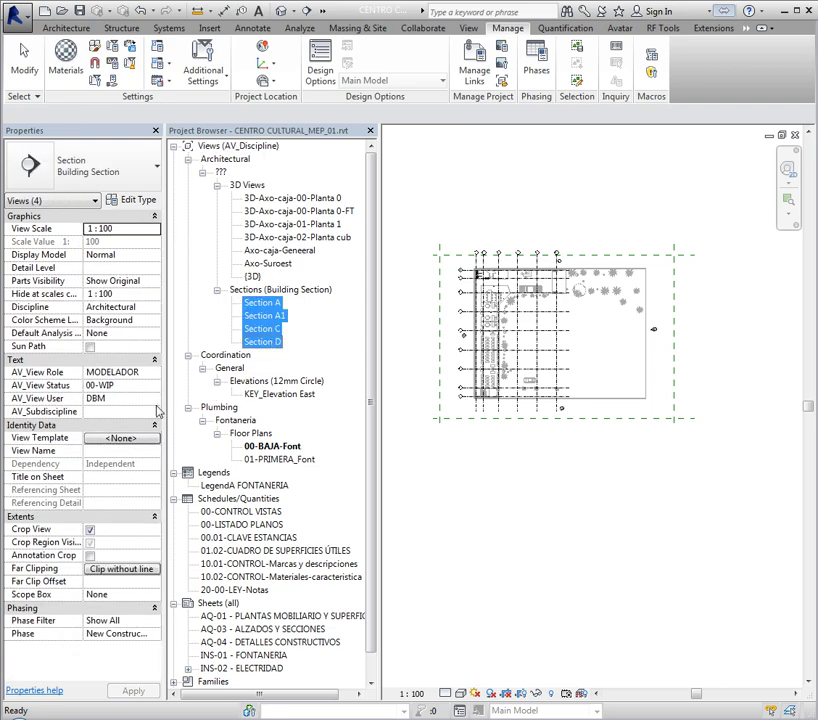
pyautogui.click(155, 307)
pyautogui.click(155, 307)
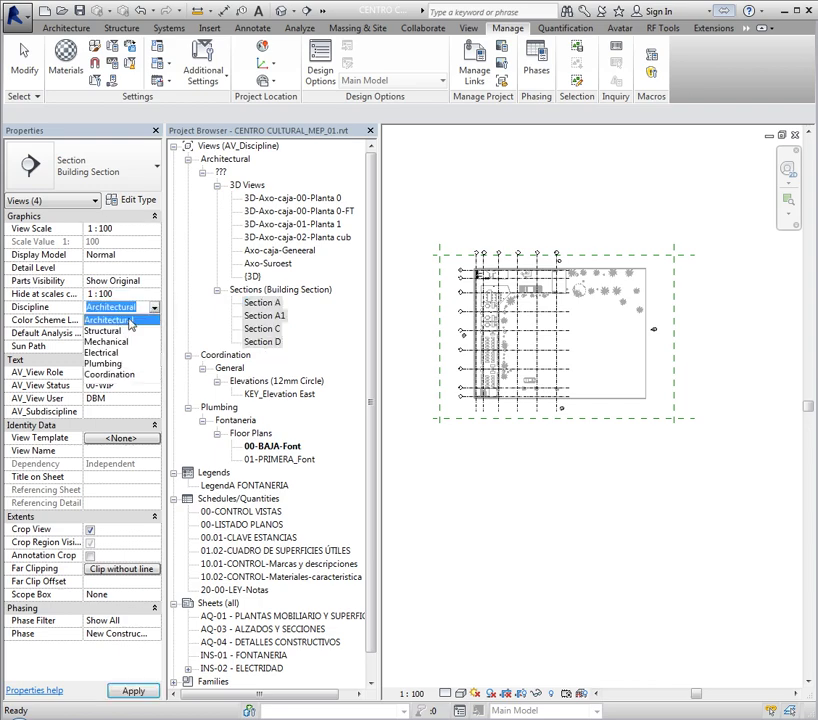
pyautogui.click(105, 374)
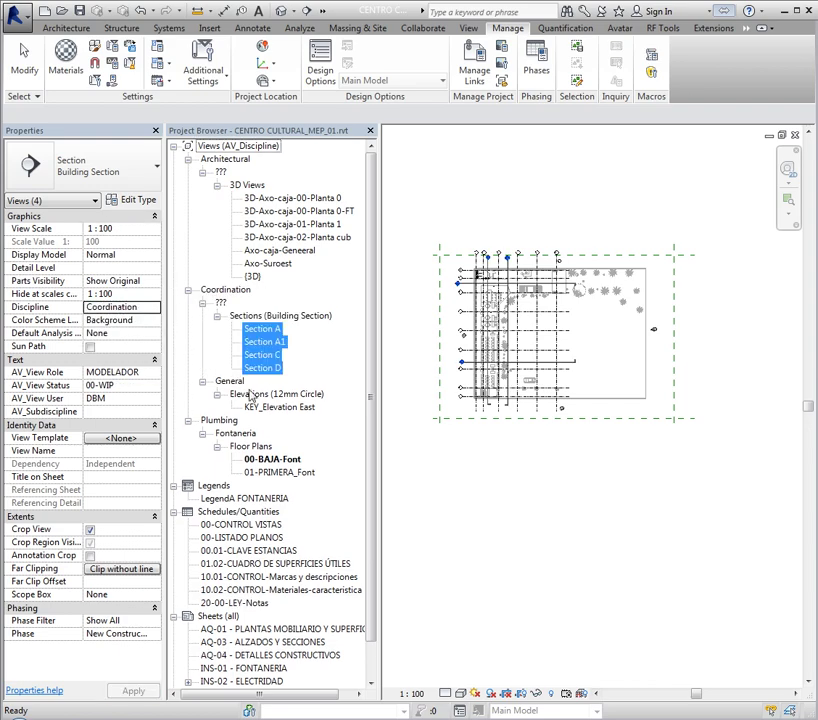
pyautogui.click(155, 412)
pyautogui.click(155, 412)
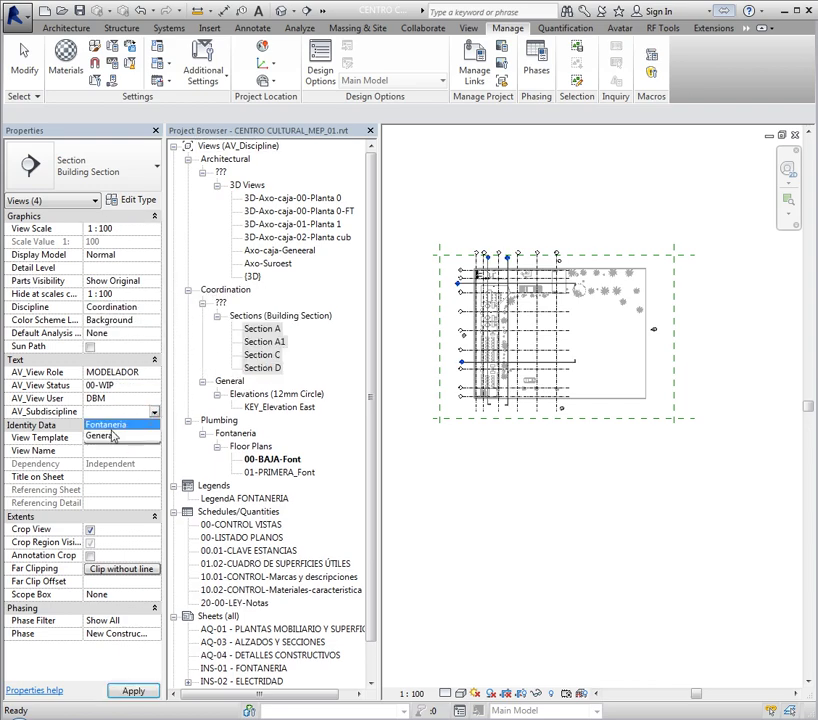
pyautogui.click(113, 436)
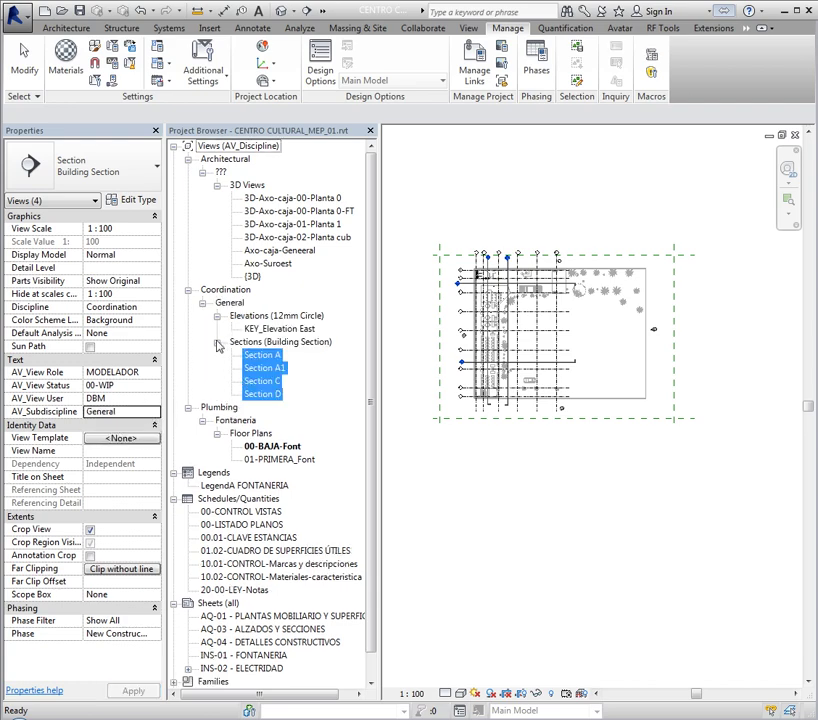
pyautogui.click(279, 263)
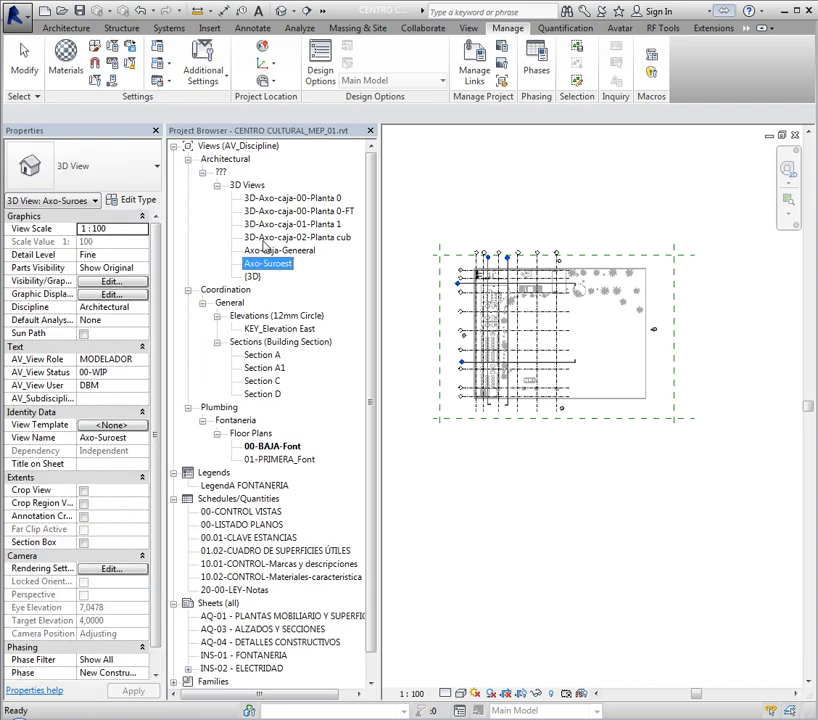
# Step: Set the discipline of the seven 3D views, from 3D-Axo-caja-00-Planta 0 to {3D}, to Coordination
pyautogui.click(268, 198)
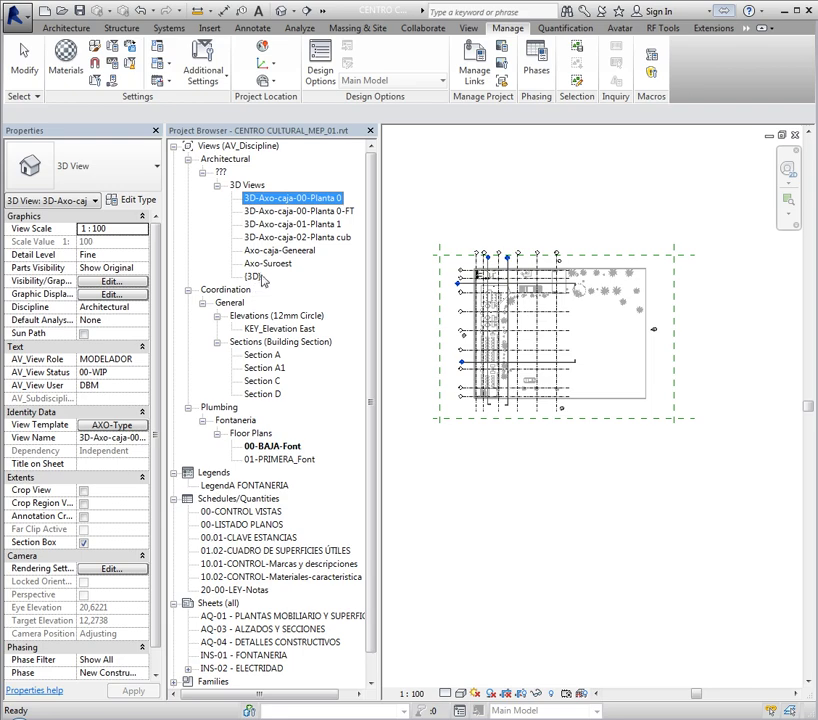
pyautogui.keyDown('shift'); pyautogui.click(255, 276); pyautogui.keyUp('shift')
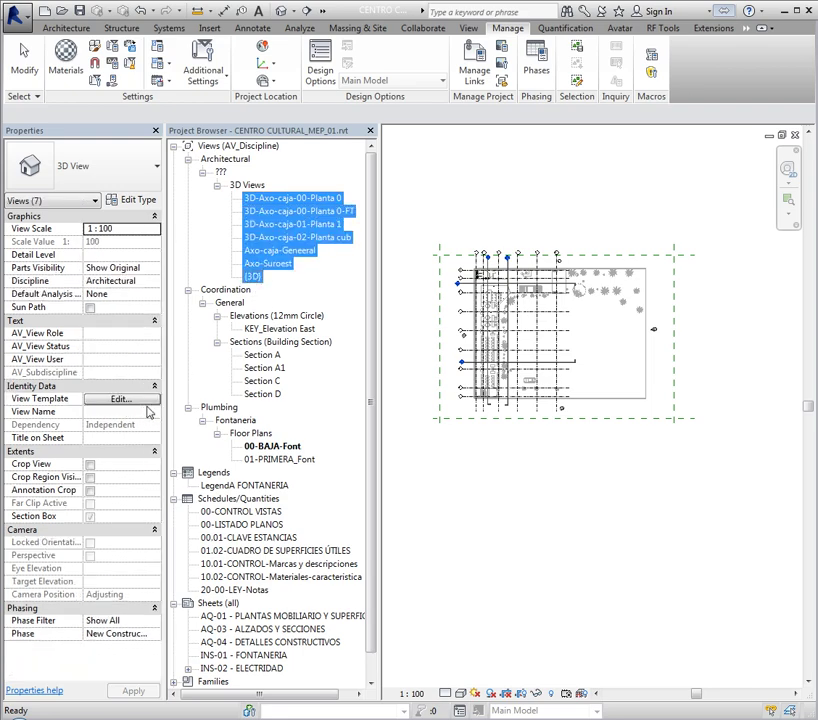
pyautogui.click(155, 284)
pyautogui.click(155, 283)
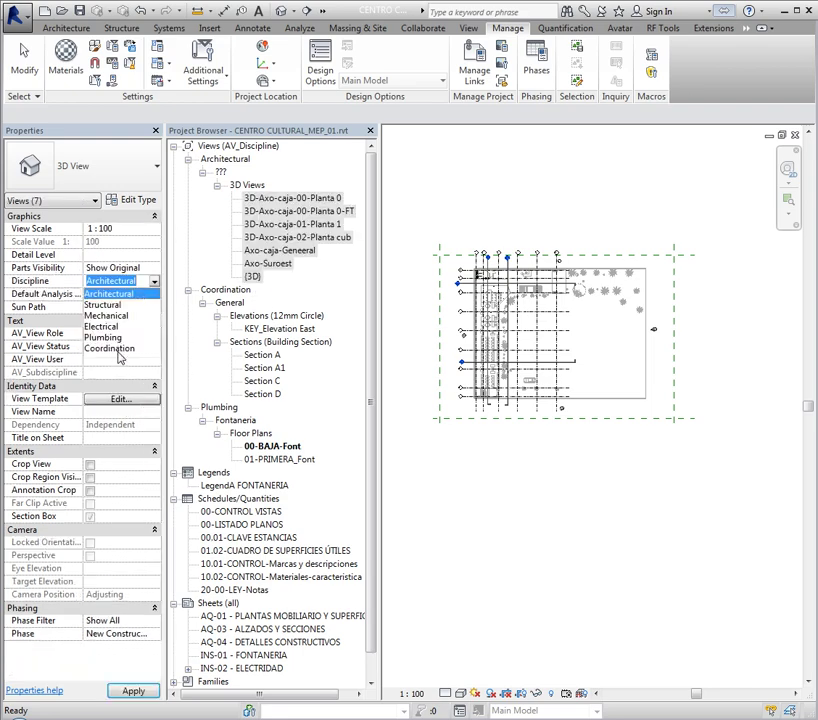
pyautogui.click(115, 346)
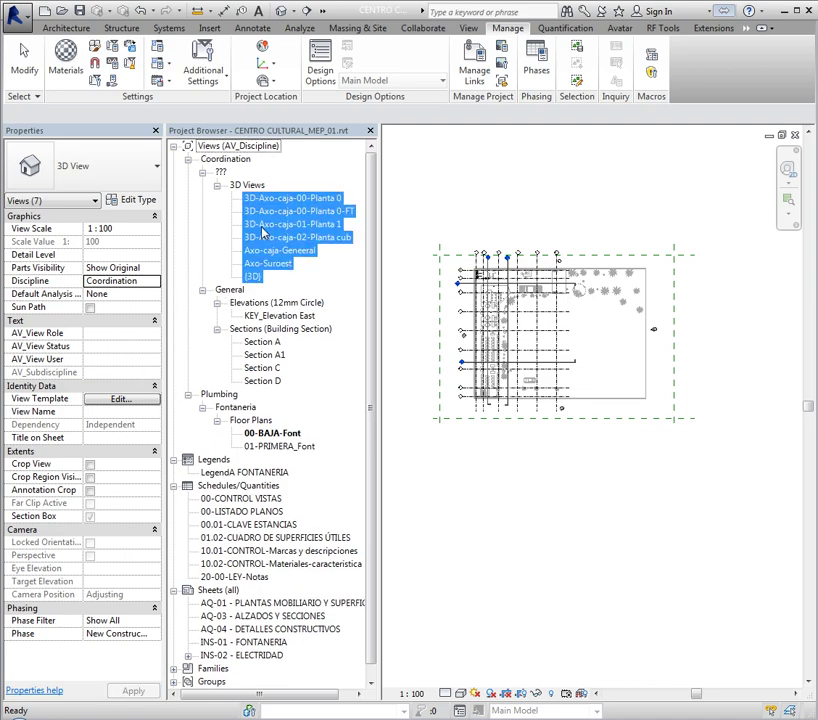
# Step: Inspect individual 3D views' properties, including Axo-Suroest, Axo-caja-General and 3D-Axo-caja-01-Planta 1
pyautogui.click(120, 359)
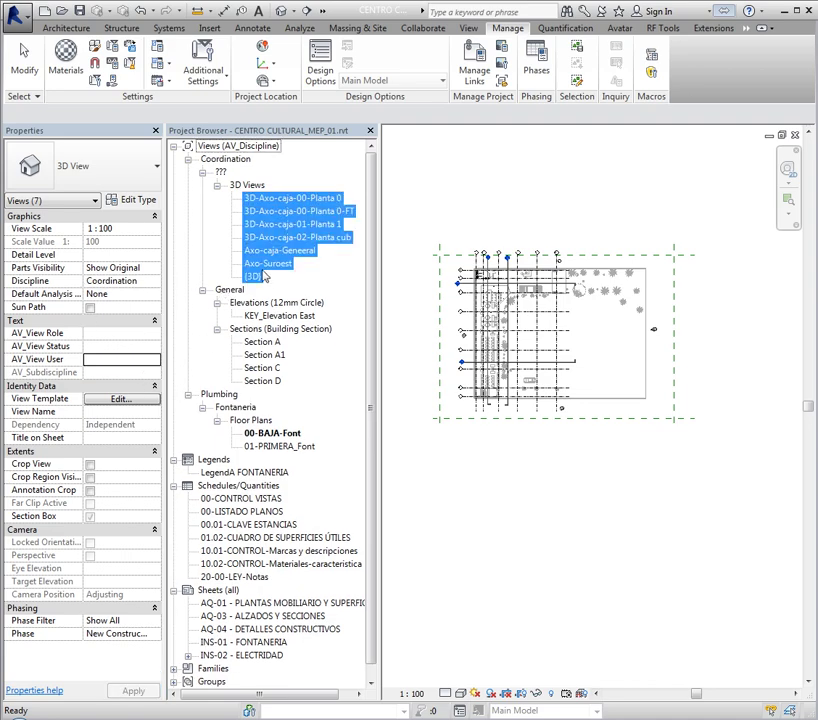
pyautogui.click(174, 140)
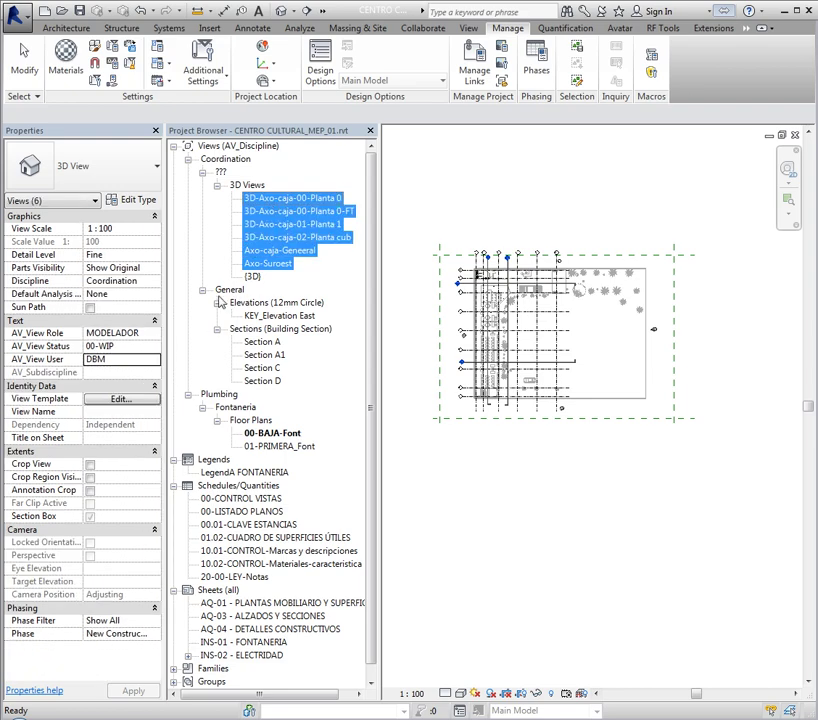
pyautogui.click(140, 359)
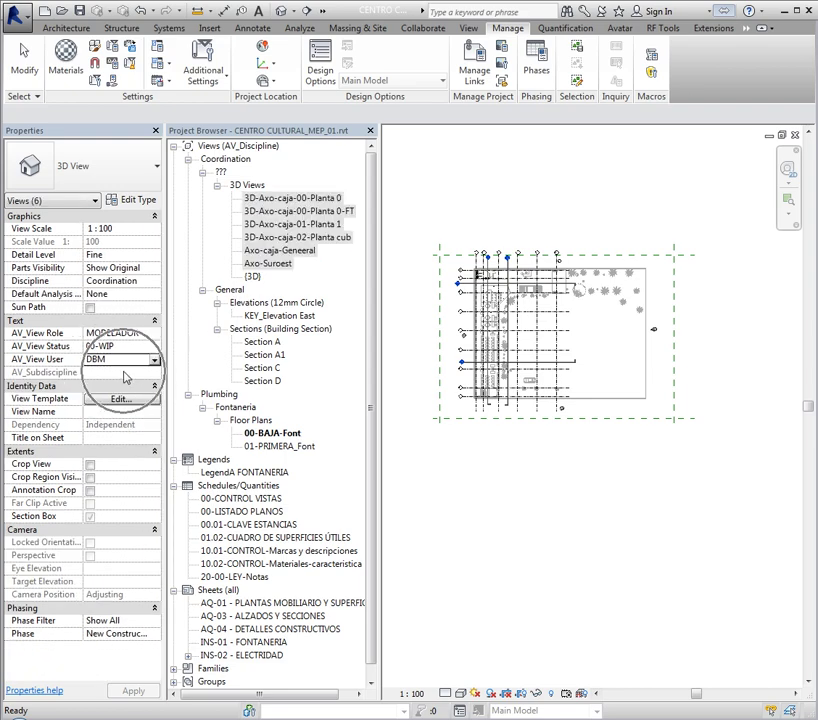
pyautogui.click(289, 251)
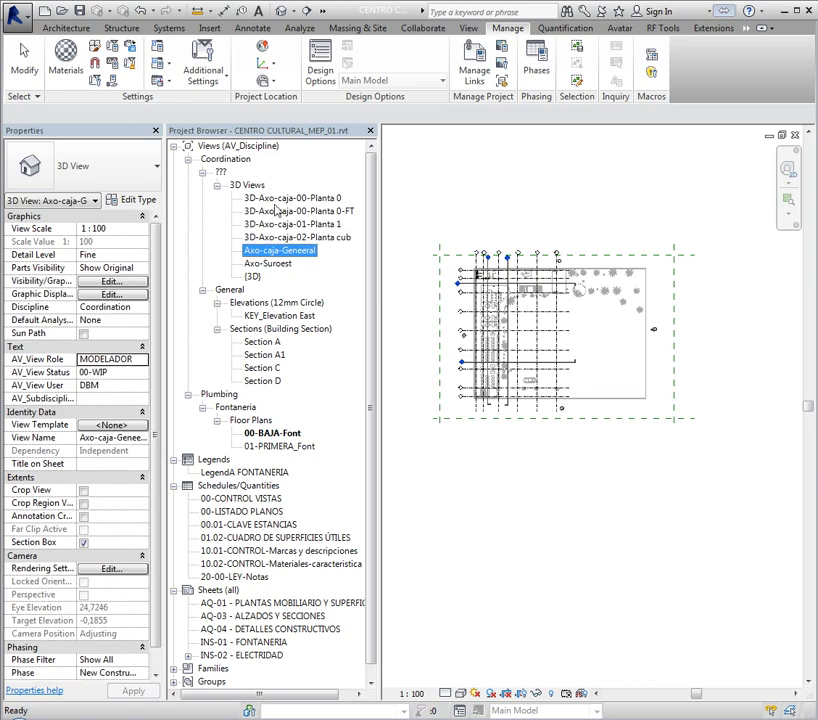
pyautogui.click(270, 198)
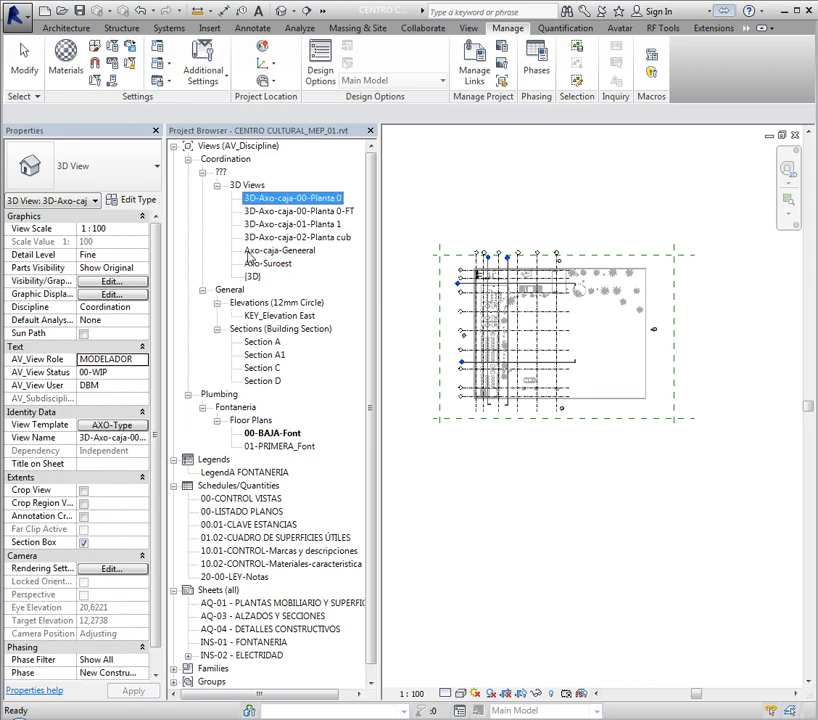
pyautogui.click(269, 237)
pyautogui.click(270, 224)
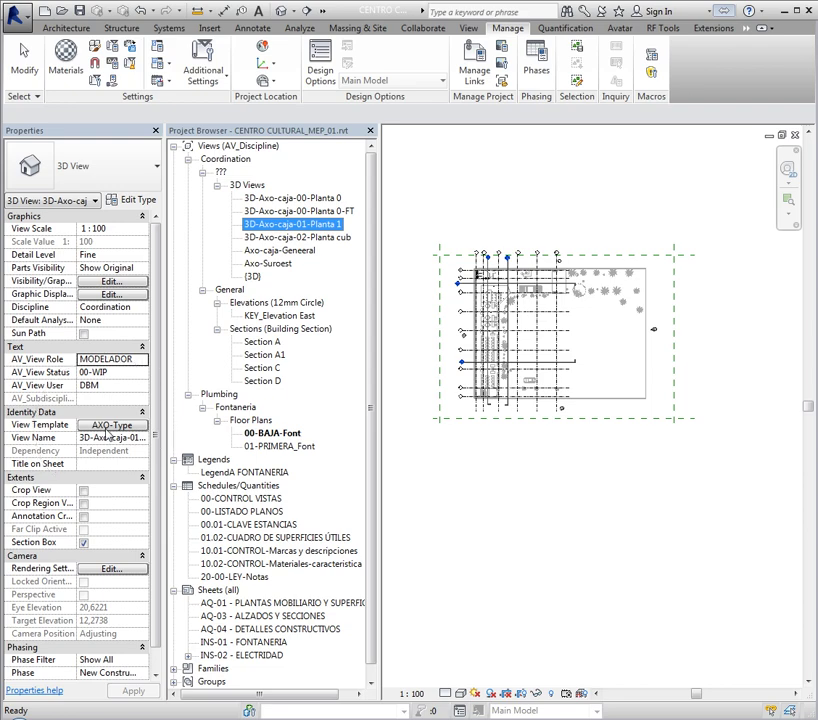
# Step: Uncheck Include for AV_Subdiscipline in the AXO-Type view template and confirm
pyautogui.click(107, 432)
pyautogui.click(107, 426)
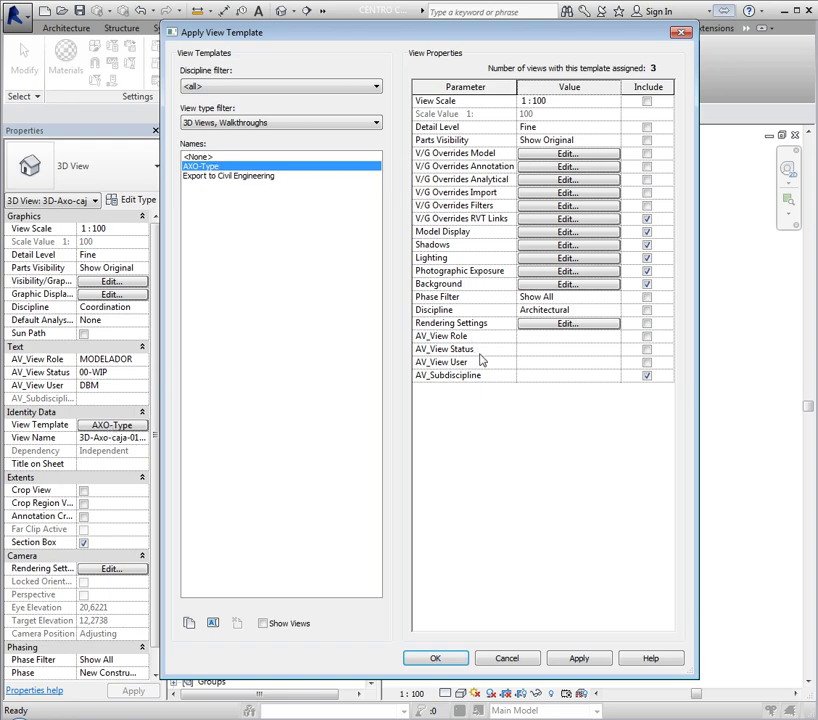
pyautogui.click(431, 379)
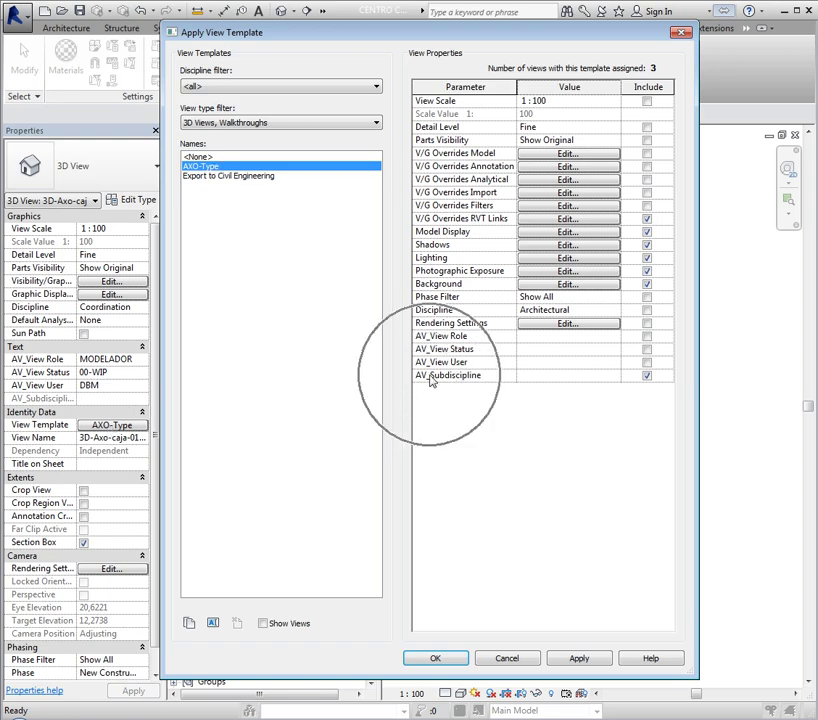
pyautogui.click(647, 377)
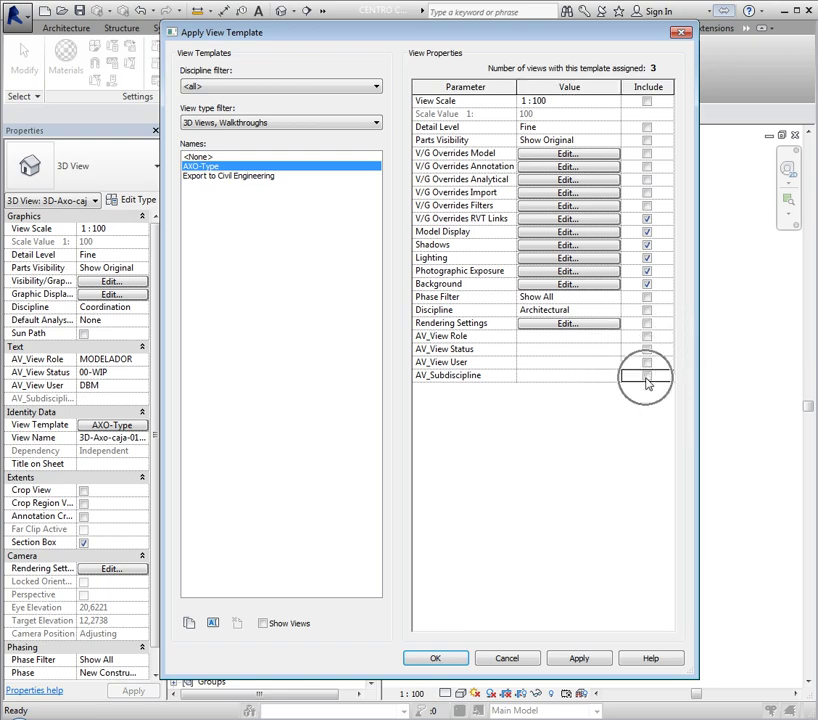
pyautogui.click(435, 659)
# Step: Set AV_Subdiscipline to General for all seven 3D views and check 3D-Axo-caja-00-Planta 0
pyautogui.click(285, 199)
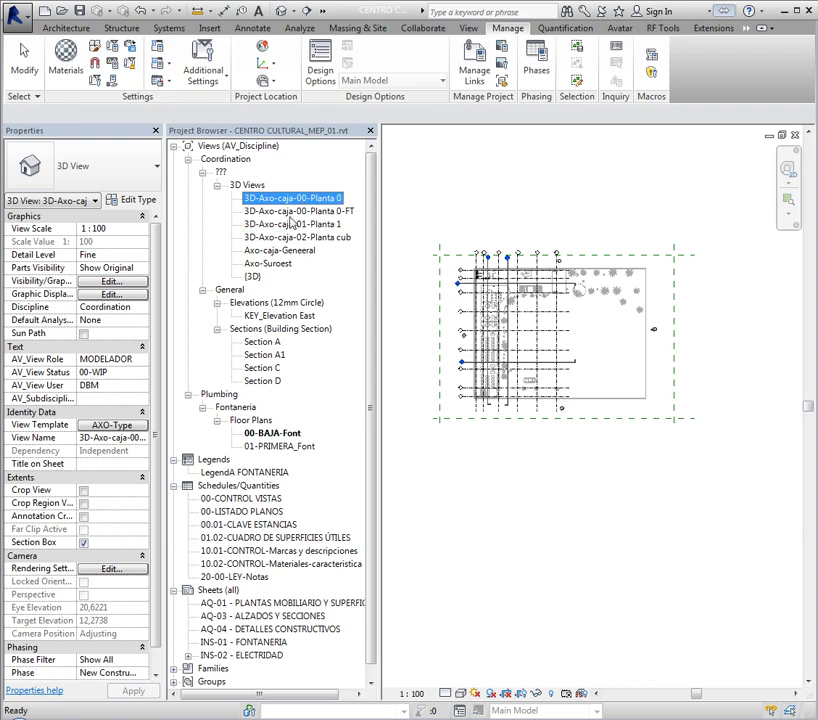
pyautogui.keyDown('shift'); pyautogui.click(256, 279); pyautogui.keyUp('shift')
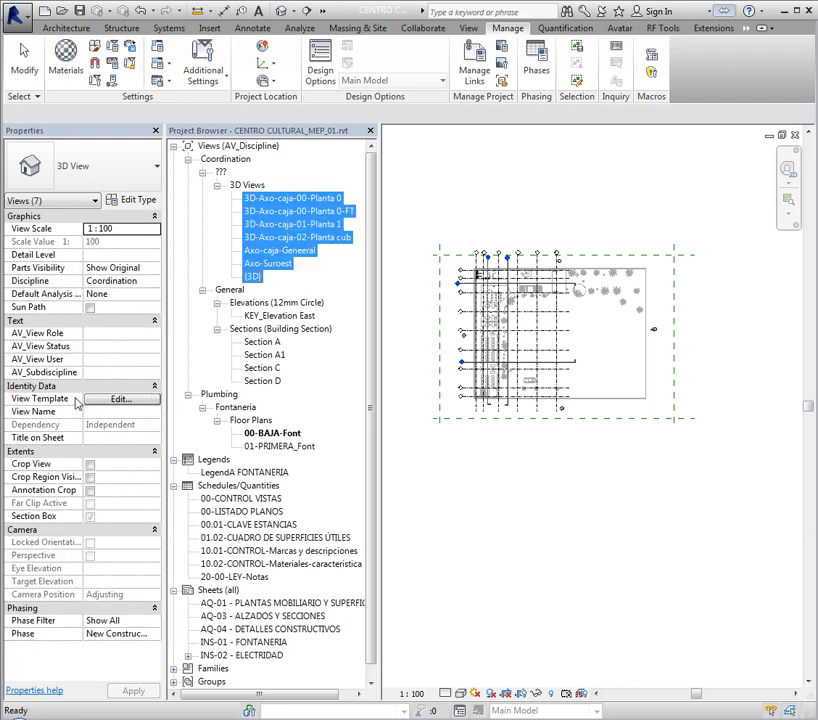
pyautogui.click(122, 373)
pyautogui.click(154, 372)
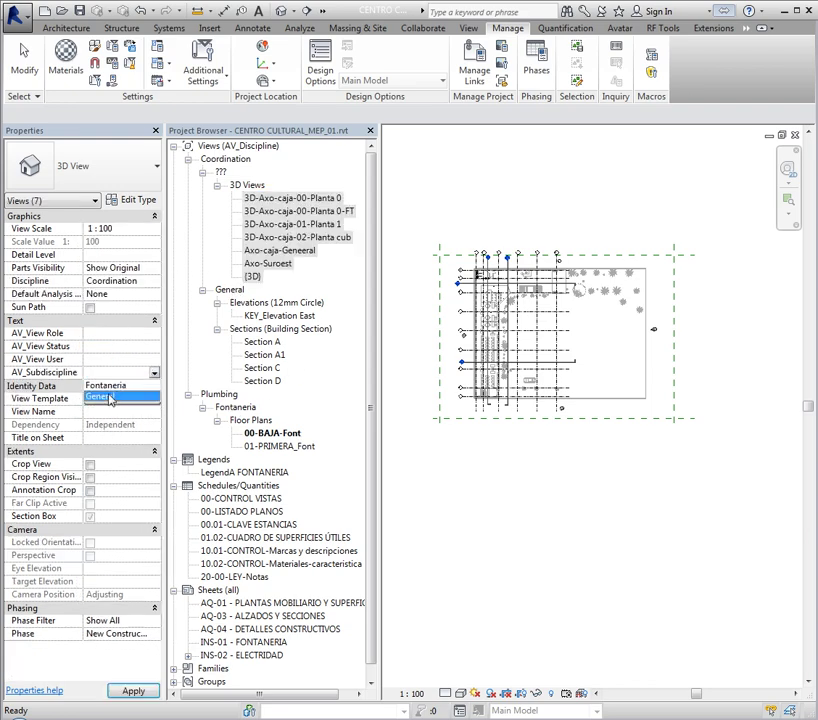
pyautogui.click(100, 399)
pyautogui.click(268, 203)
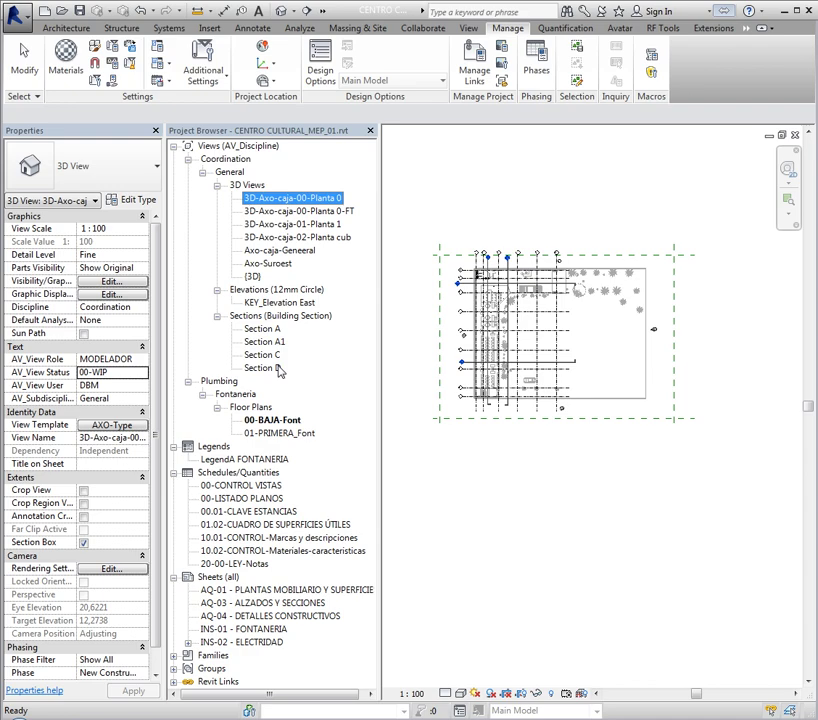
pyautogui.click(275, 422)
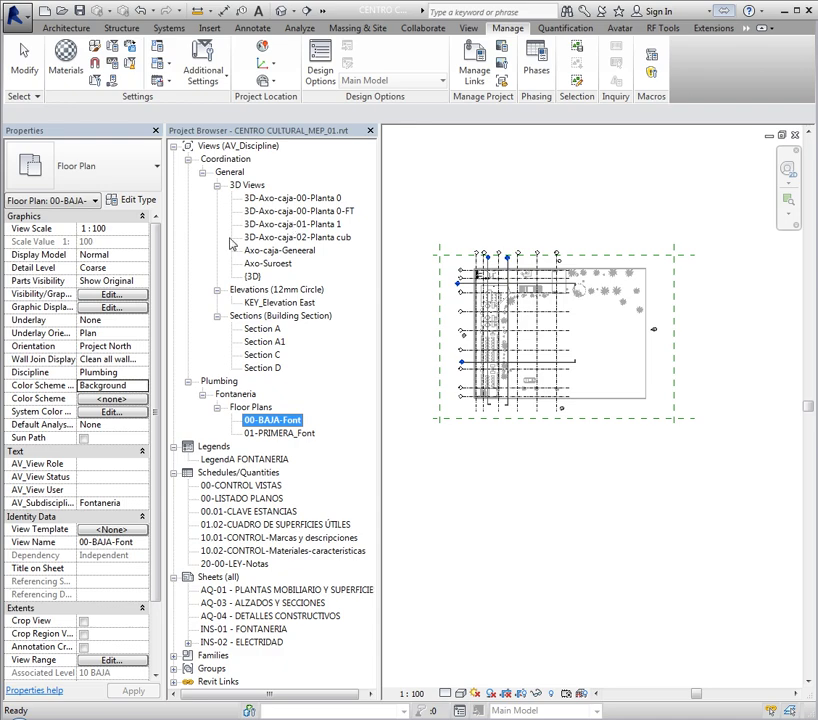
# Step: Collapse the 3D Views, Elevations and Sections groups and show the Fontaneria floor plans, selecting 00-BAJA-Font
pyautogui.click(217, 185)
pyautogui.click(217, 198)
pyautogui.click(217, 211)
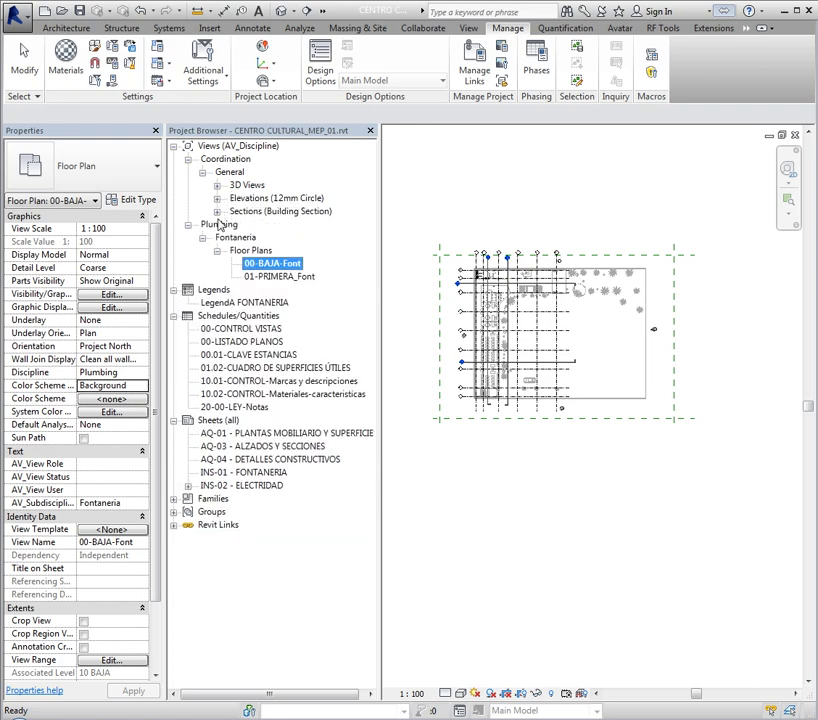
pyautogui.click(217, 250)
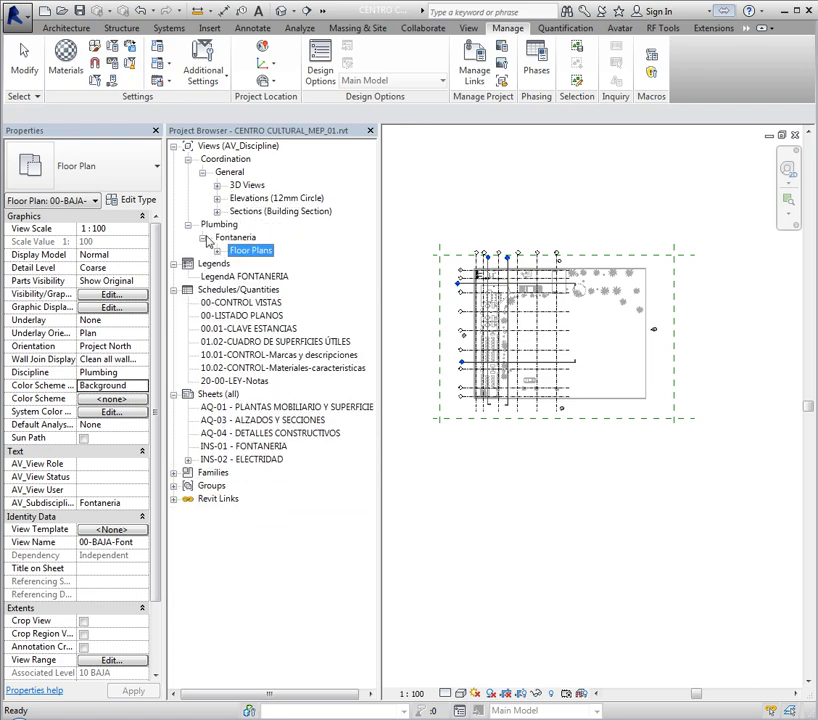
pyautogui.click(262, 200)
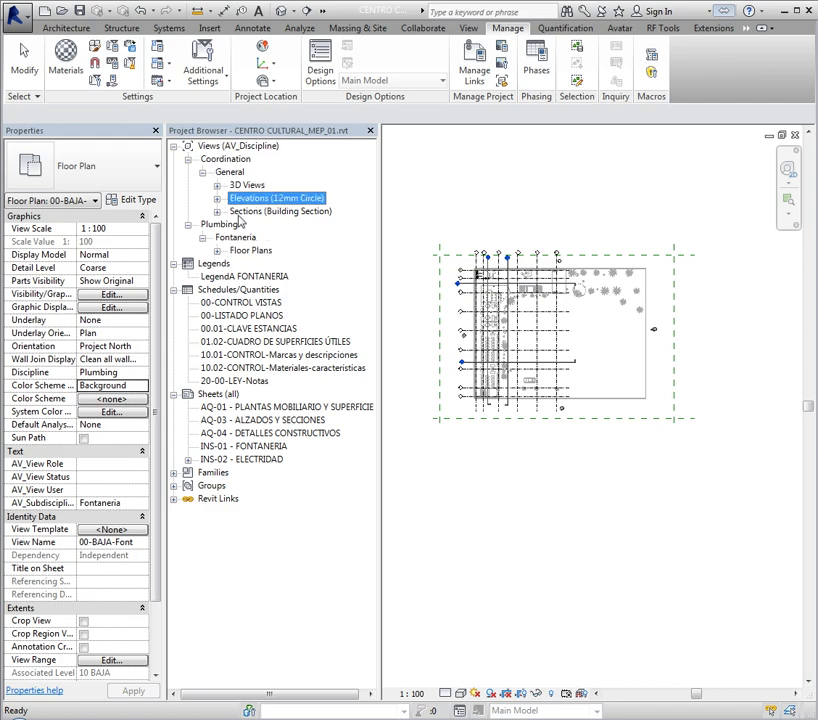
pyautogui.click(217, 250)
pyautogui.click(265, 263)
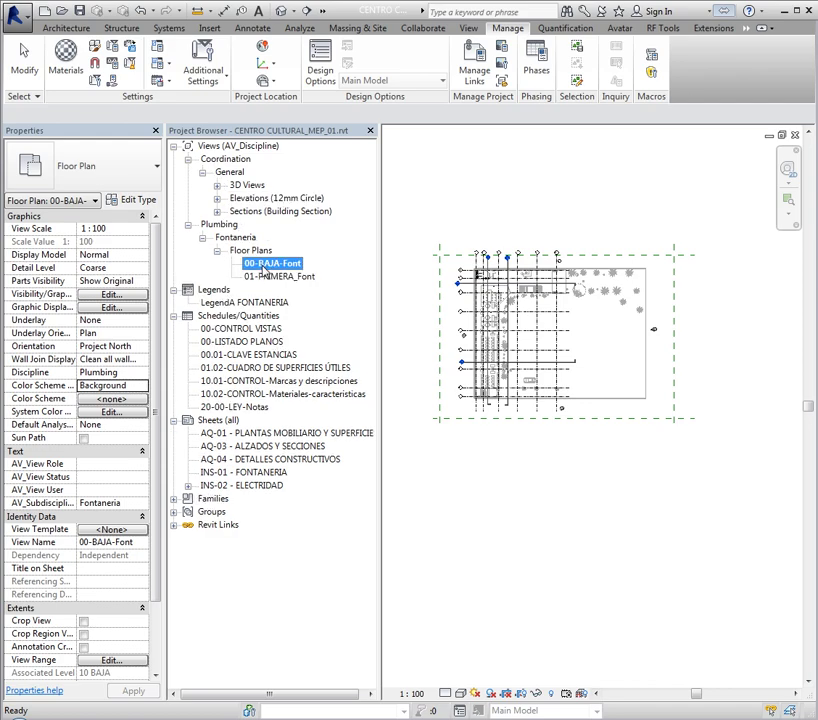
pyautogui.click(266, 276)
pyautogui.click(265, 263)
# Step: Place a text note reading 'pendiente revisar' above the plan's top-left corner
pyautogui.scroll(3, 497, 318)
pyautogui.scroll(3, 497, 318)
pyautogui.moveTo(505, 221); pyautogui.dragTo(505, 140, button='middle')
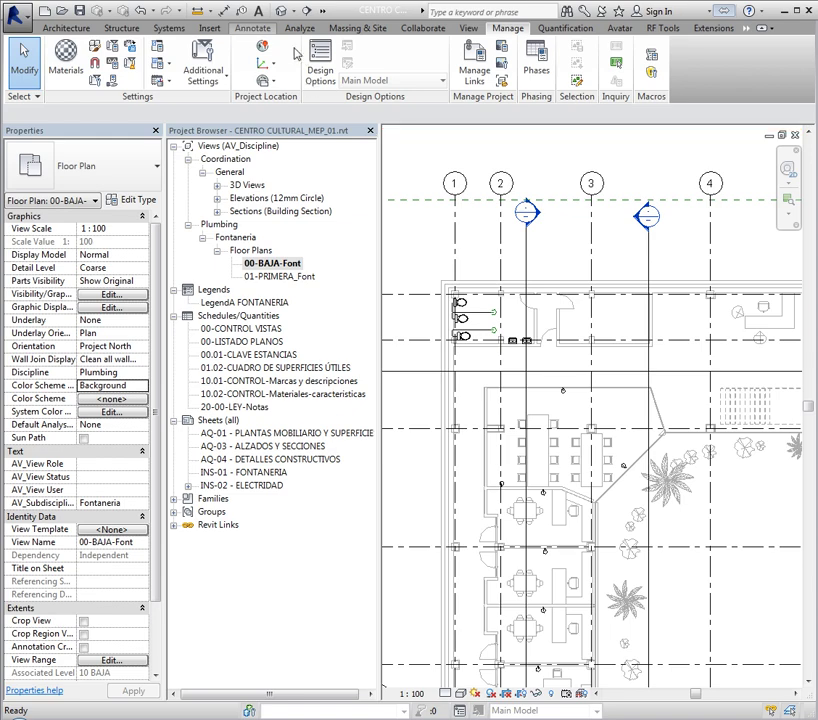
pyautogui.click(252, 28)
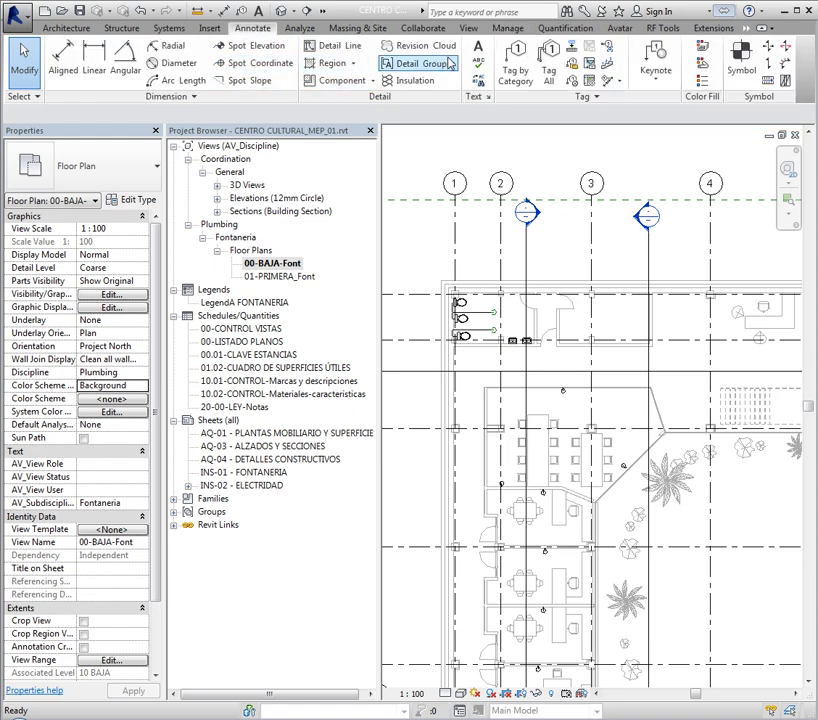
pyautogui.click(478, 50)
pyautogui.click(441, 270)
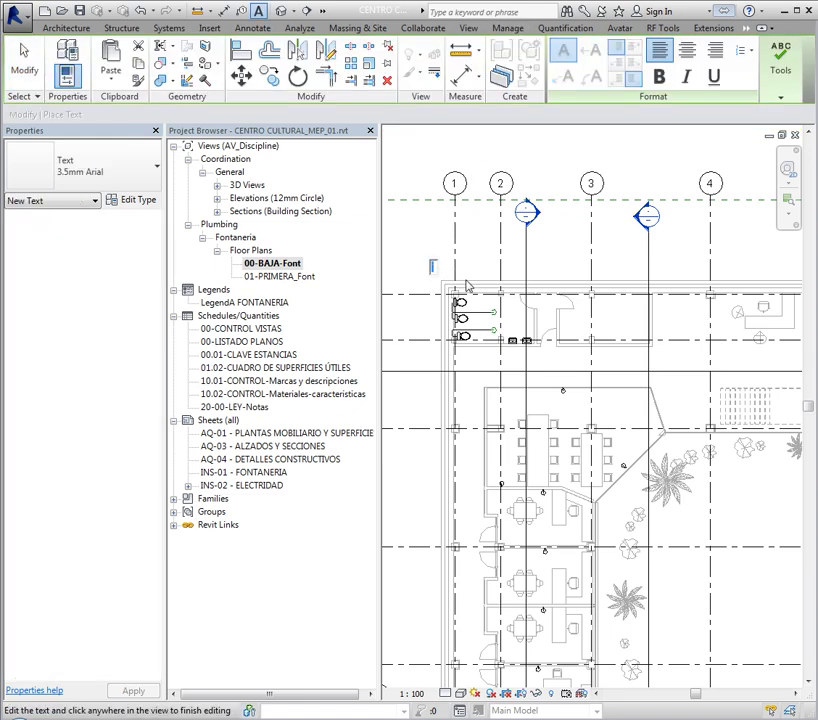
pyautogui.write('pendiente revisar')
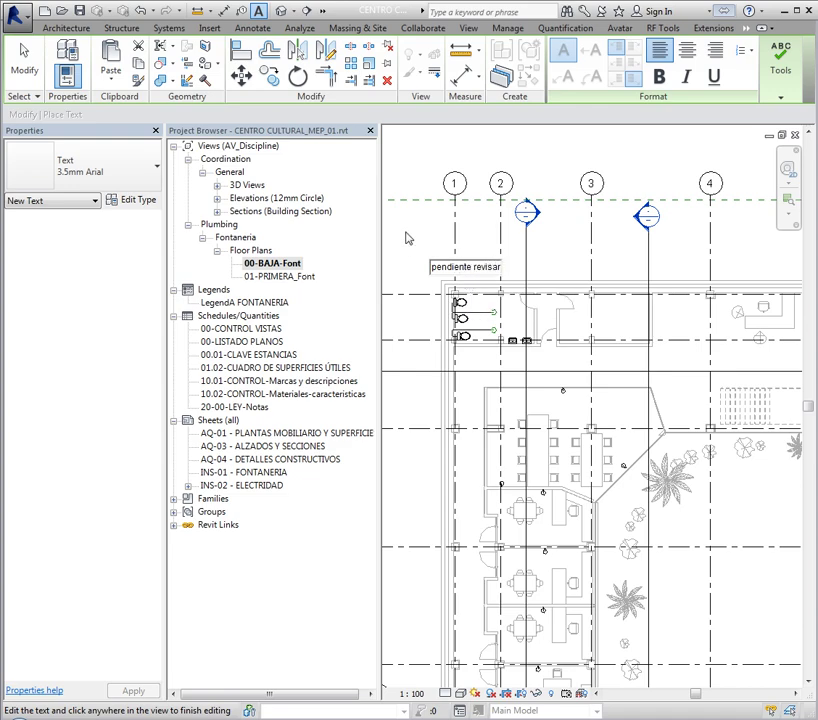
pyautogui.click(409, 234)
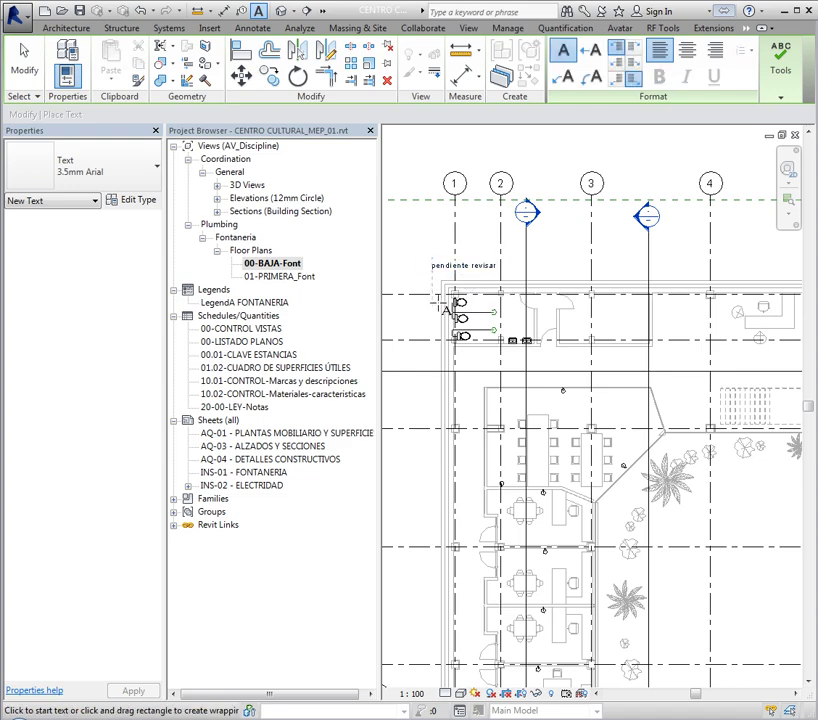
pyautogui.press('Escape')
pyautogui.scroll(3, 422, 275)
# Step: Change the note's type to PROIN_ 8 mm NOTES
pyautogui.click(459, 249)
pyautogui.click(92, 165)
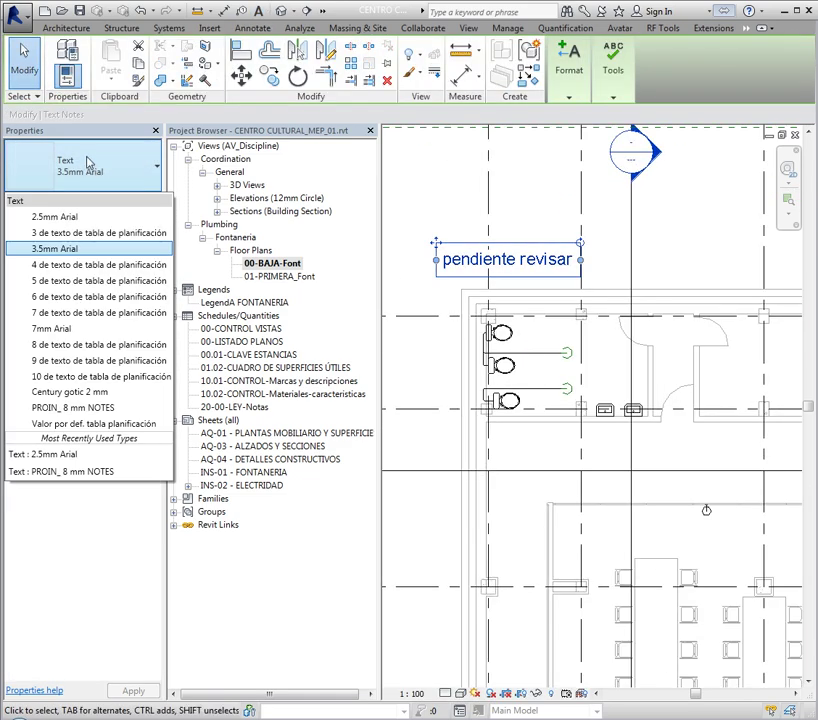
pyautogui.click(75, 408)
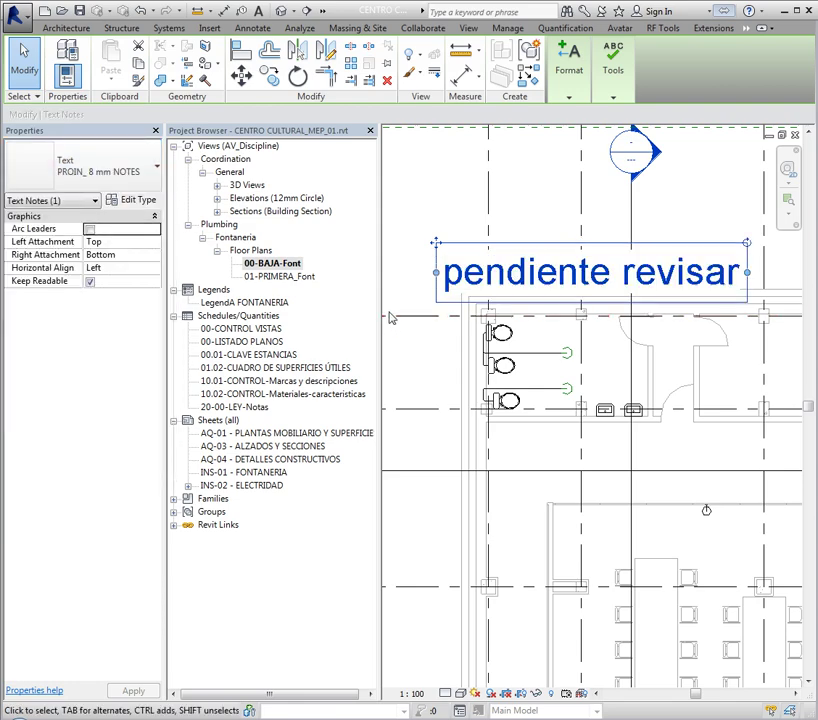
pyautogui.press('Escape')
# Step: Reposition the 'pendiente revisar' note just above the plan's top edge
pyautogui.click(466, 280)
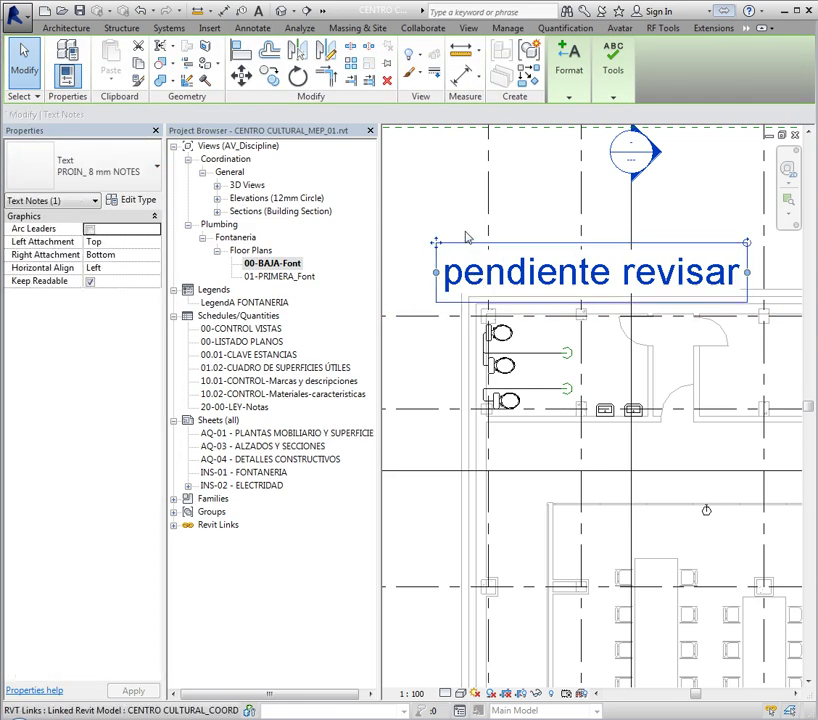
pyautogui.keyDown('ctrl'); pyautogui.moveTo(476, 250); pyautogui.dragTo(561, 332); pyautogui.keyUp('ctrl')
pyautogui.press('Escape')
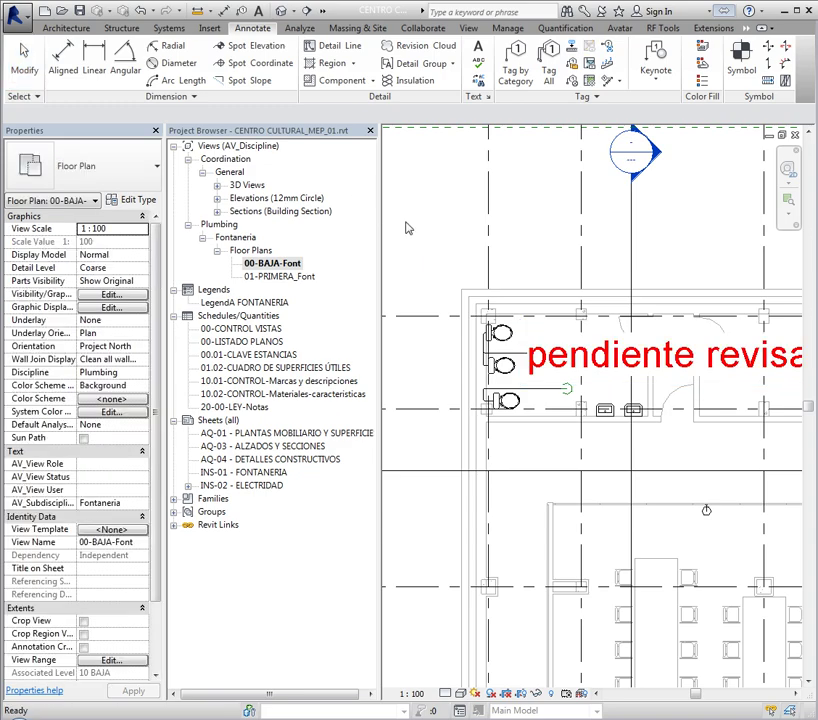
pyautogui.scroll(-3, 409, 222)
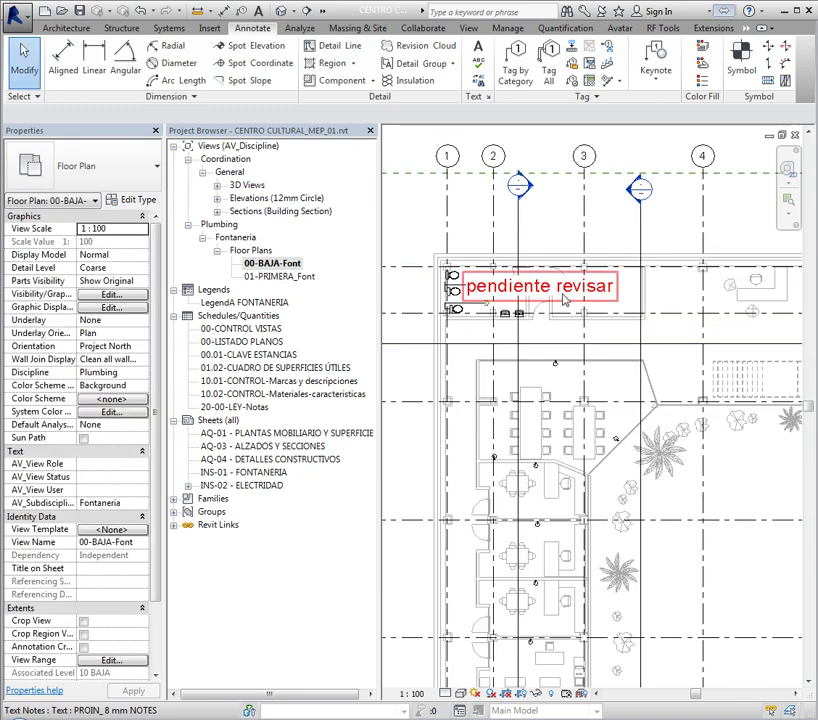
pyautogui.scroll(2, 562, 290)
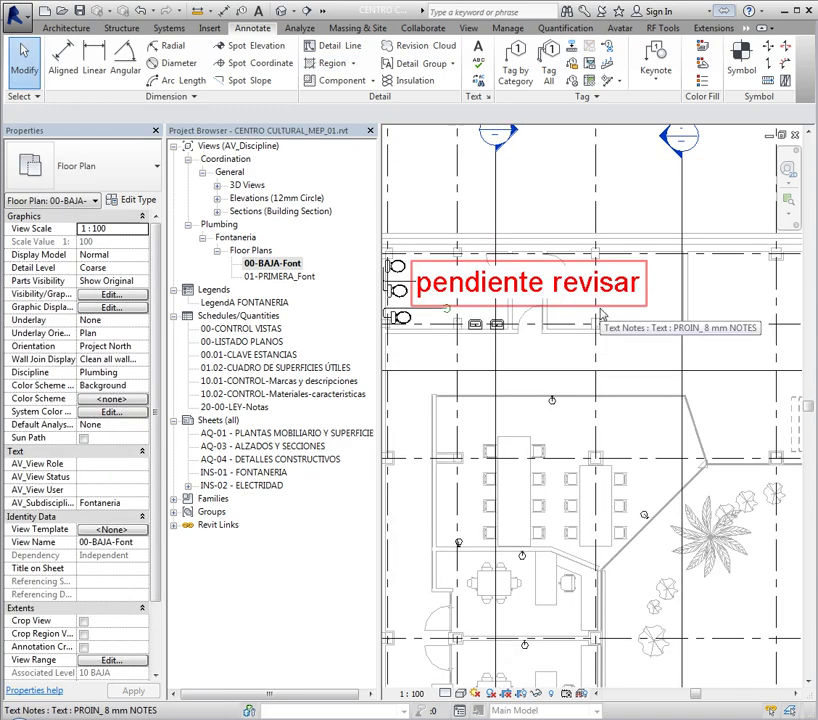
pyautogui.click(601, 316)
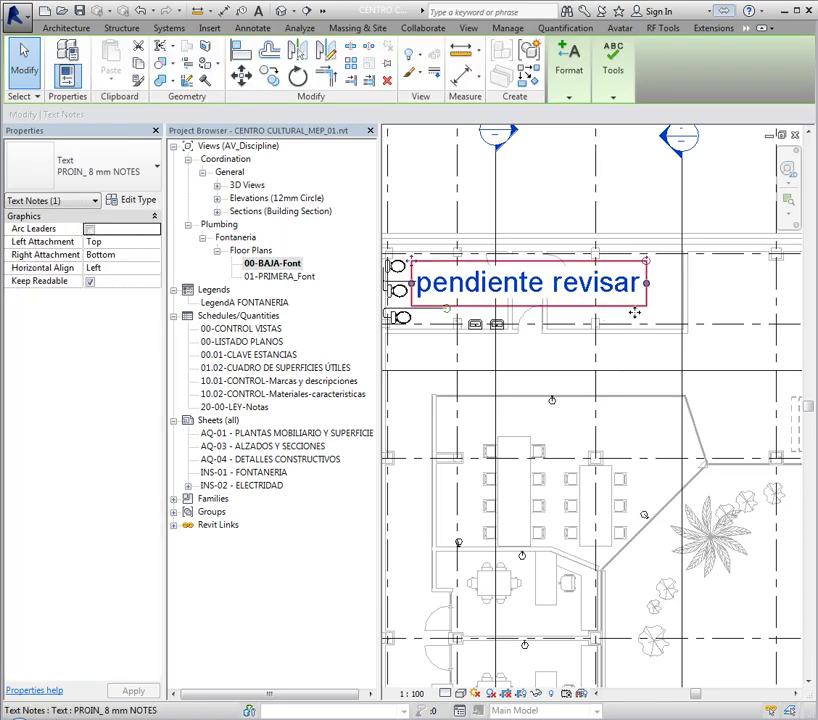
pyautogui.moveTo(627, 313); pyautogui.dragTo(645, 233)
pyautogui.scroll(-2, 643, 232)
pyautogui.press('Escape')
pyautogui.scroll(-2, 642, 271)
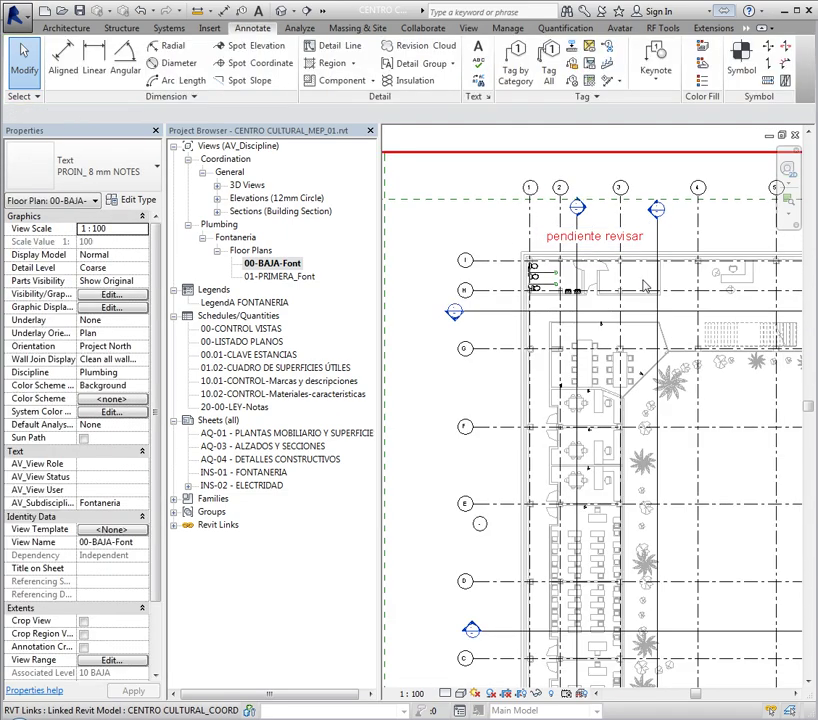
pyautogui.scroll(-3, 566, 292)
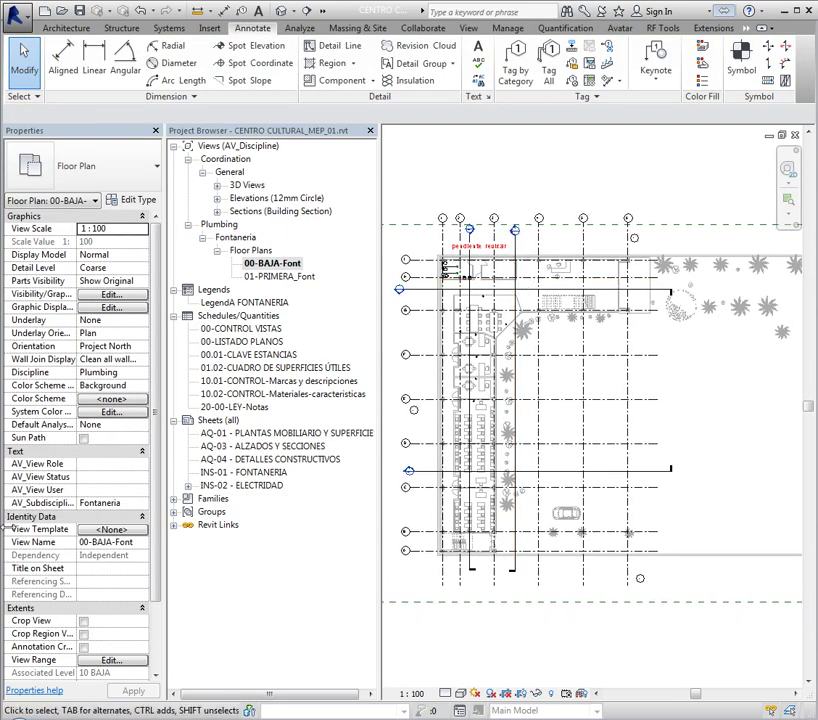
# Step: Set AV_View Status to 00-WIP for both 00-BAJA-Font and 01-PRIMERA_Font
pyautogui.moveTo(476, 408); pyautogui.dragTo(518, 405, button='middle')
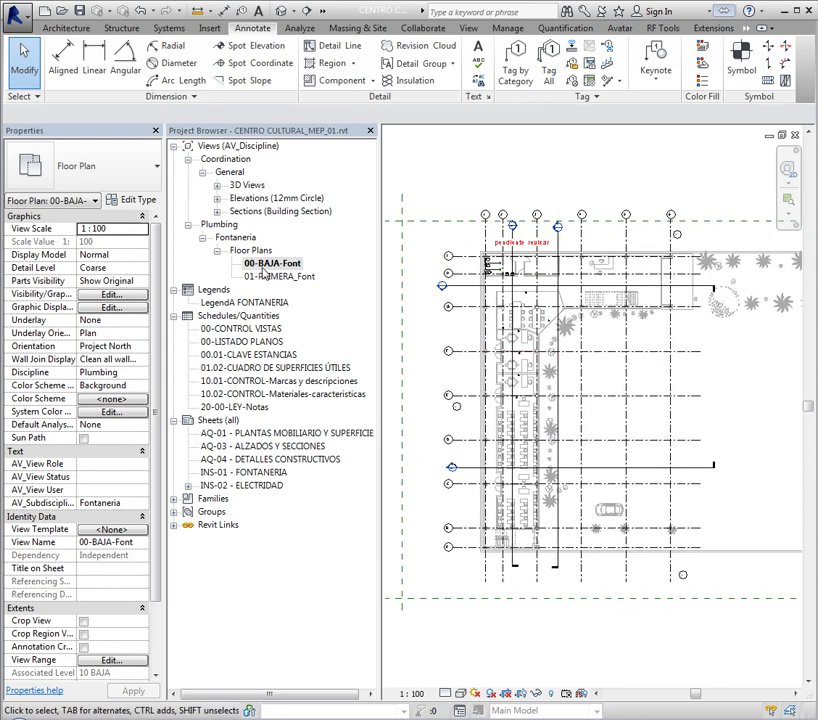
pyautogui.keyDown('ctrl'); pyautogui.click(262, 277); pyautogui.keyUp('ctrl')
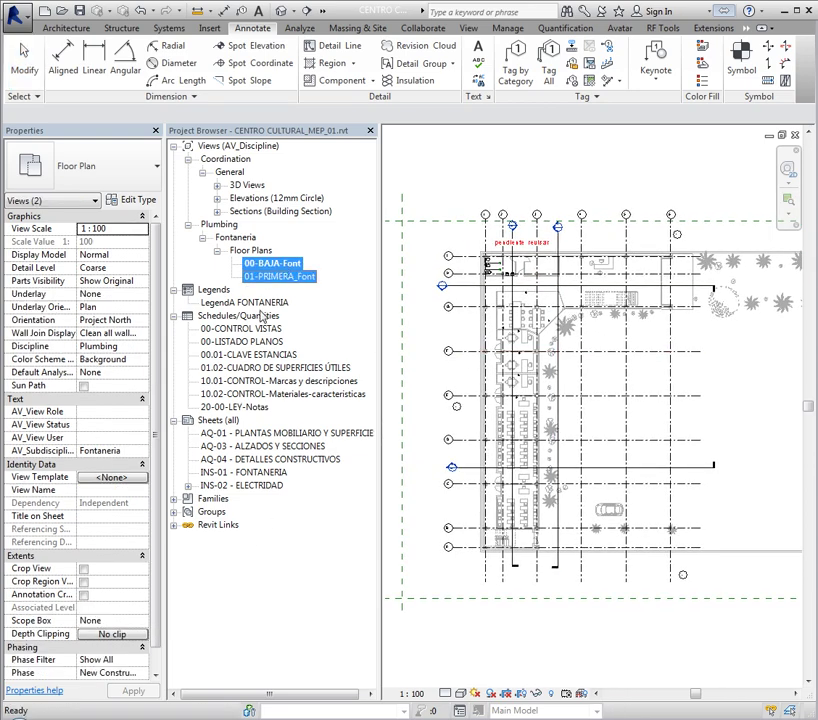
pyautogui.click(90, 427)
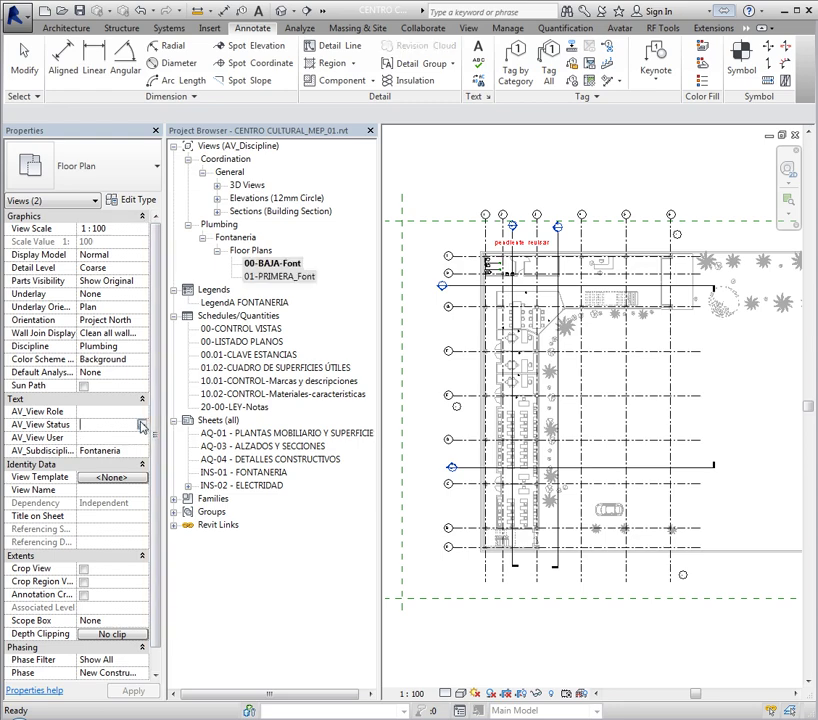
pyautogui.click(142, 425)
pyautogui.click(112, 448)
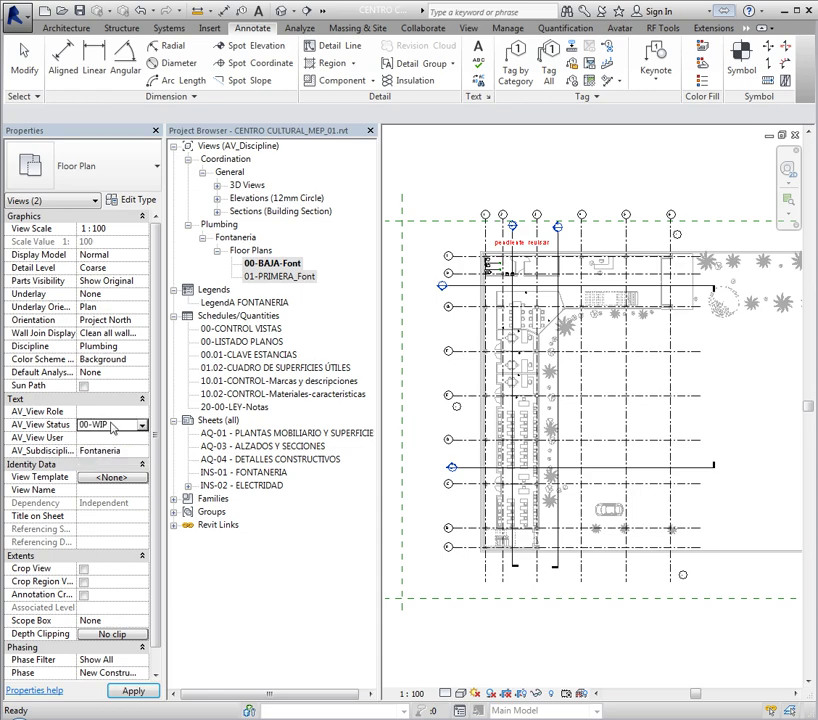
pyautogui.click(134, 433)
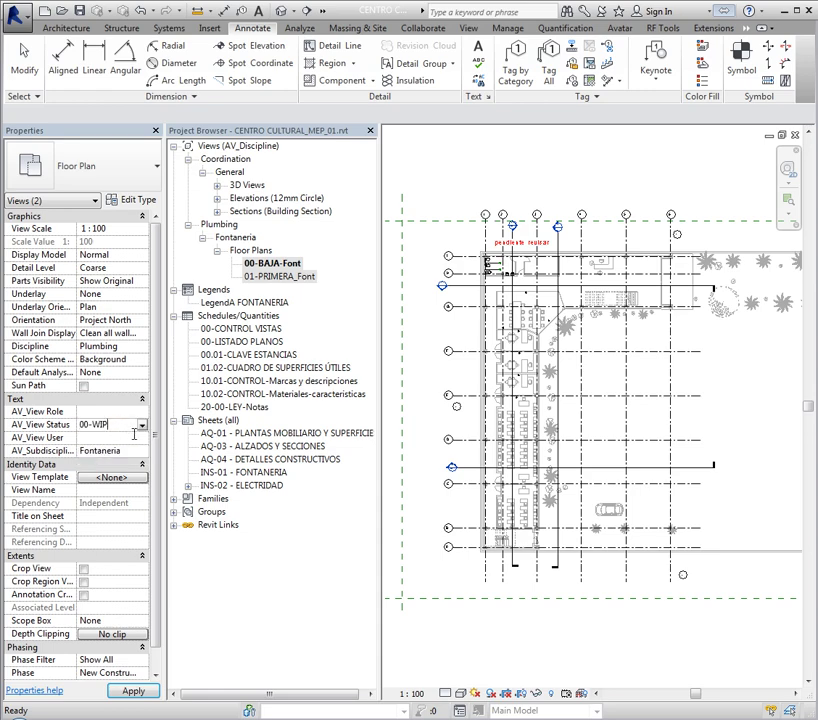
pyautogui.doubleClick(101, 428)
pyautogui.click(477, 192)
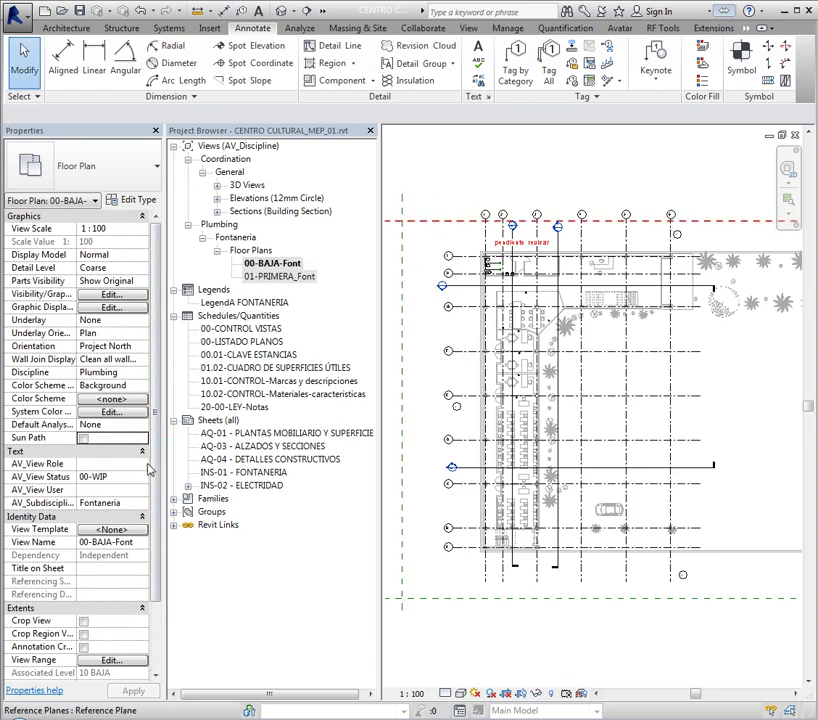
pyautogui.click(142, 477)
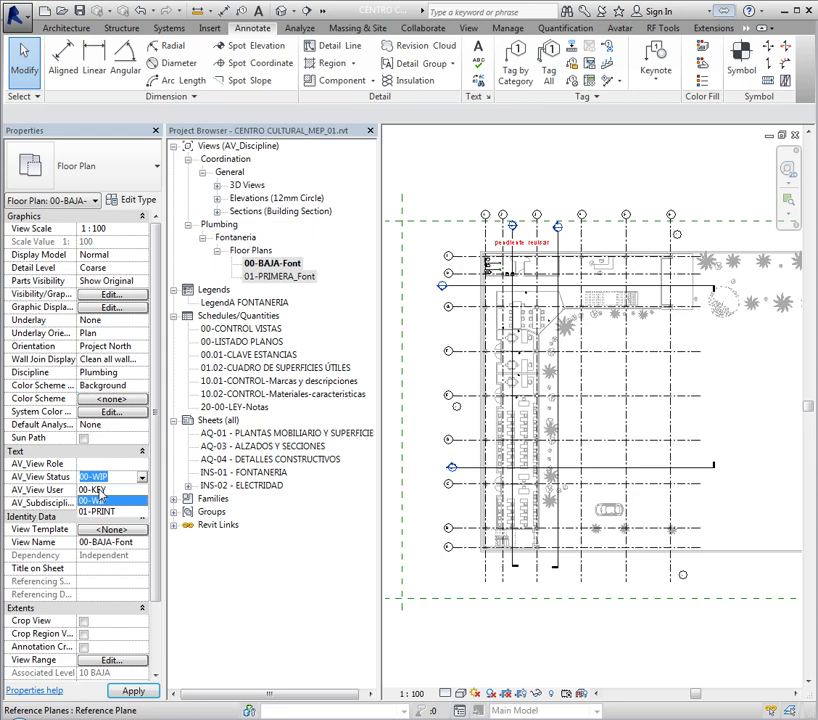
pyautogui.click(99, 500)
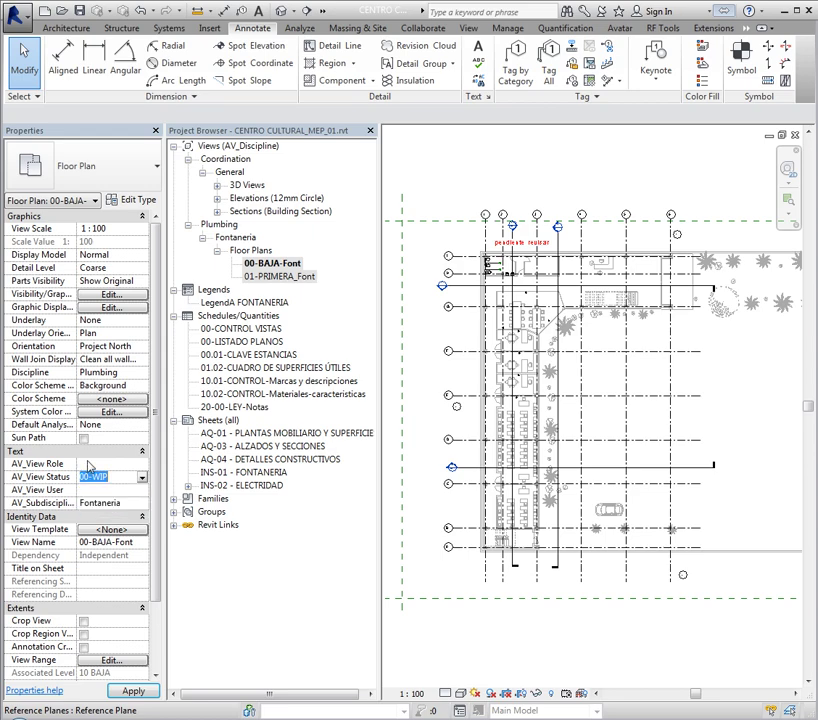
# Step: Set AV_View User to the user's initials
pyautogui.click(110, 490)
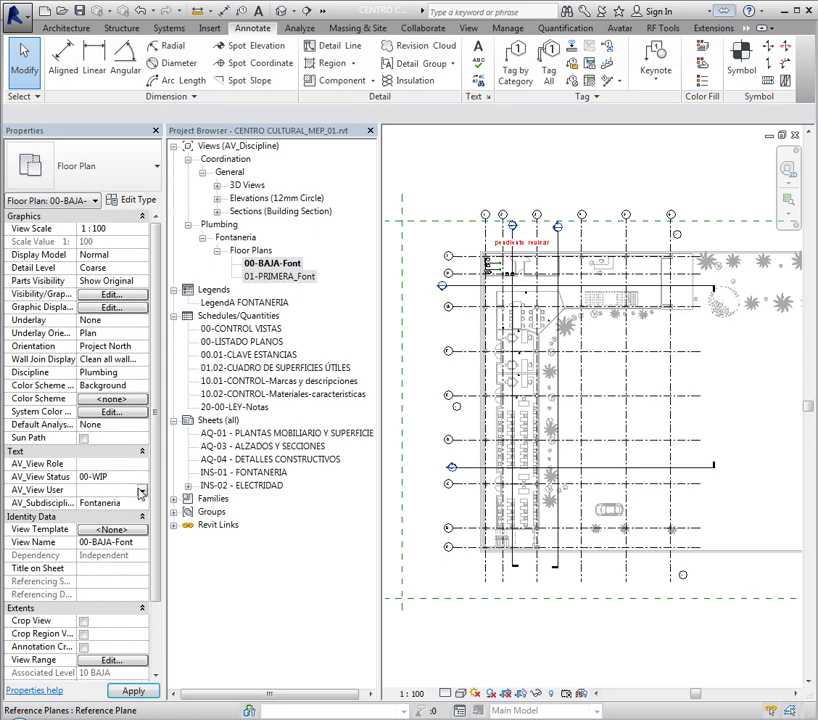
pyautogui.click(143, 490)
pyautogui.click(103, 514)
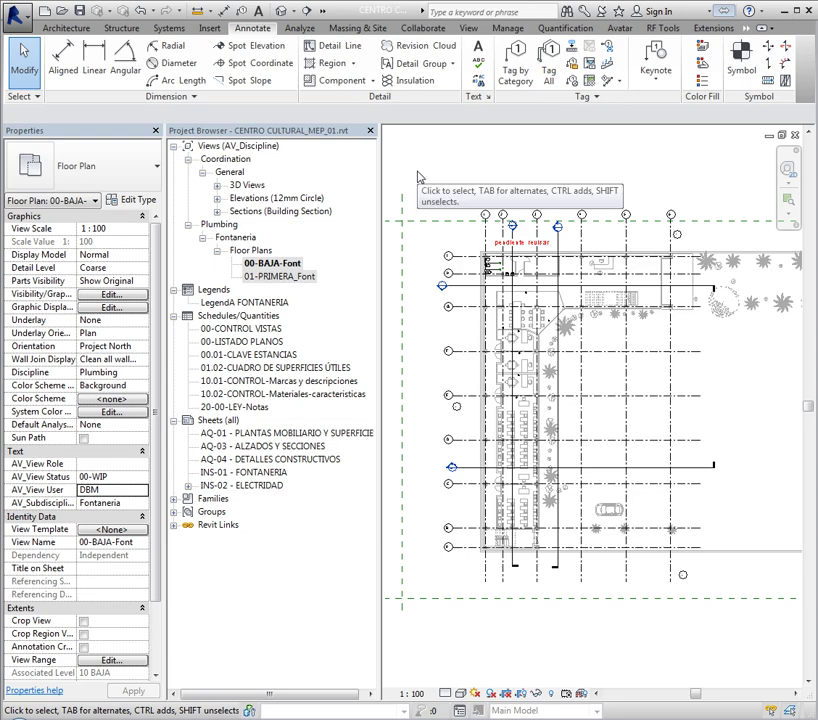
# Step: Switch the Project Browser organization to AV_Status+User
pyautogui.click(253, 147)
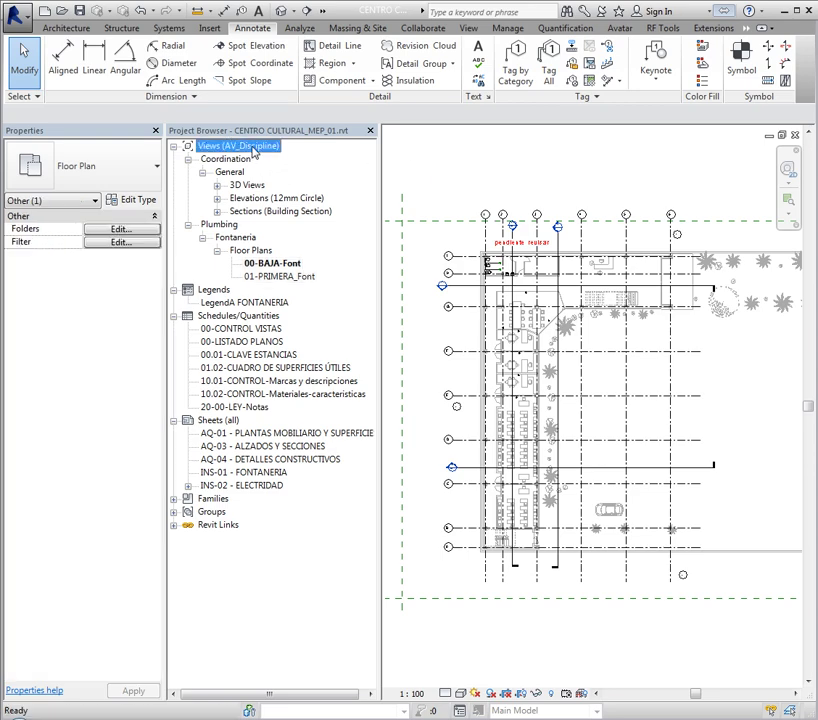
pyautogui.rightClick(253, 147)
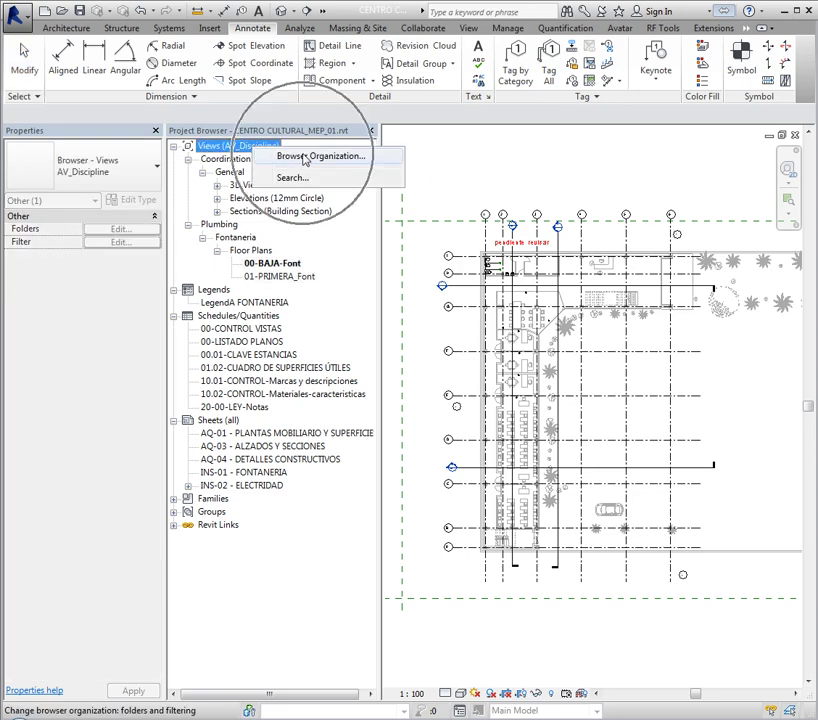
pyautogui.click(305, 157)
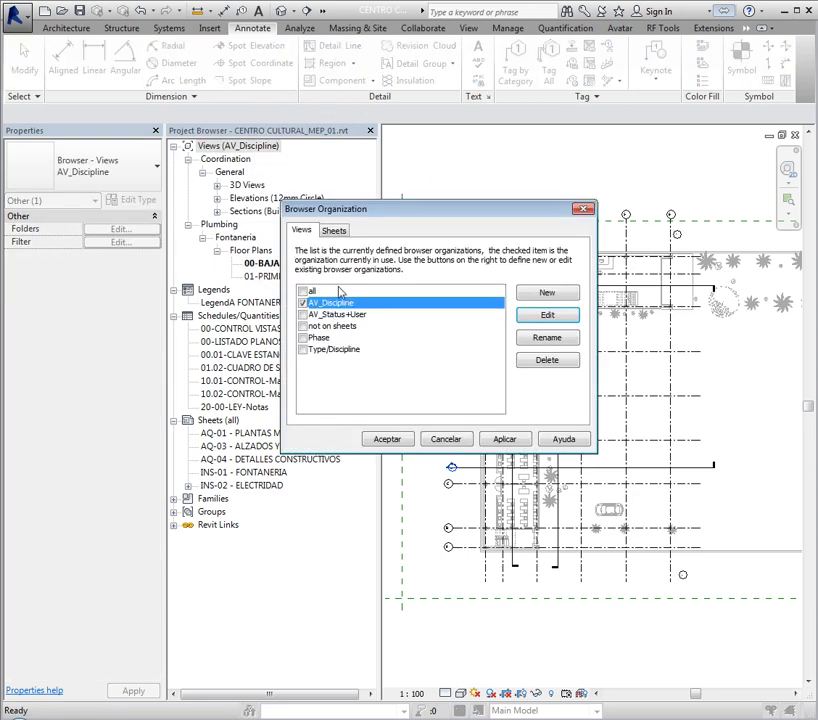
pyautogui.click(303, 314)
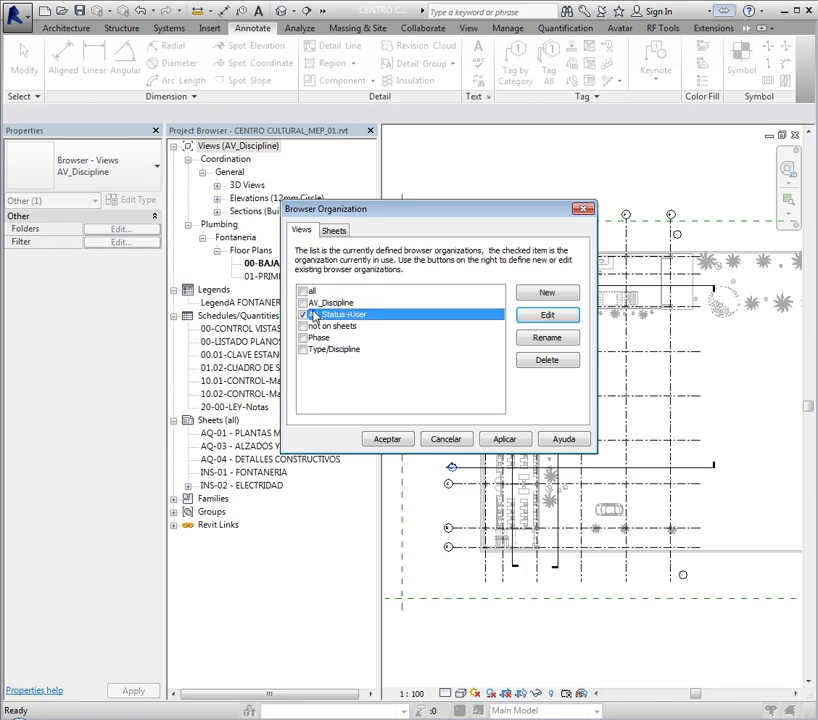
pyautogui.click(389, 439)
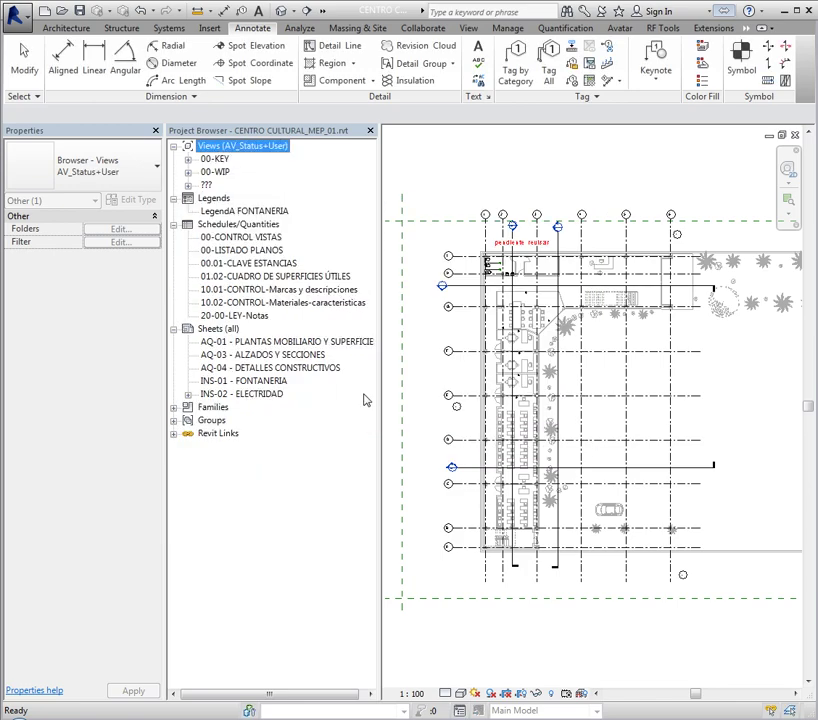
# Step: Expand the 00-WIP, 00-KEY, user and untagged ??? groups down to the {3D} view and select it
pyautogui.click(188, 173)
pyautogui.click(188, 159)
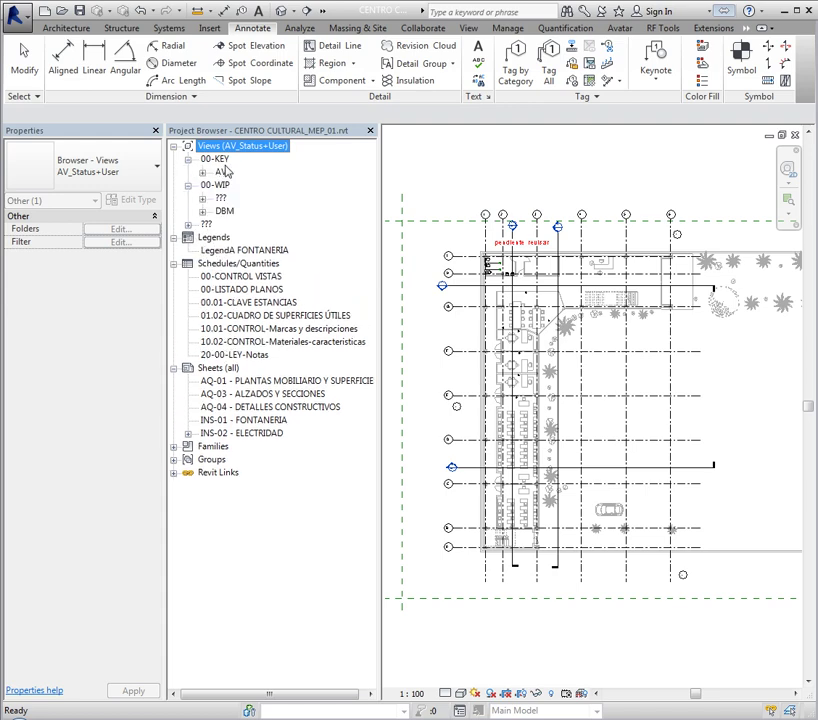
pyautogui.click(203, 211)
pyautogui.click(217, 224)
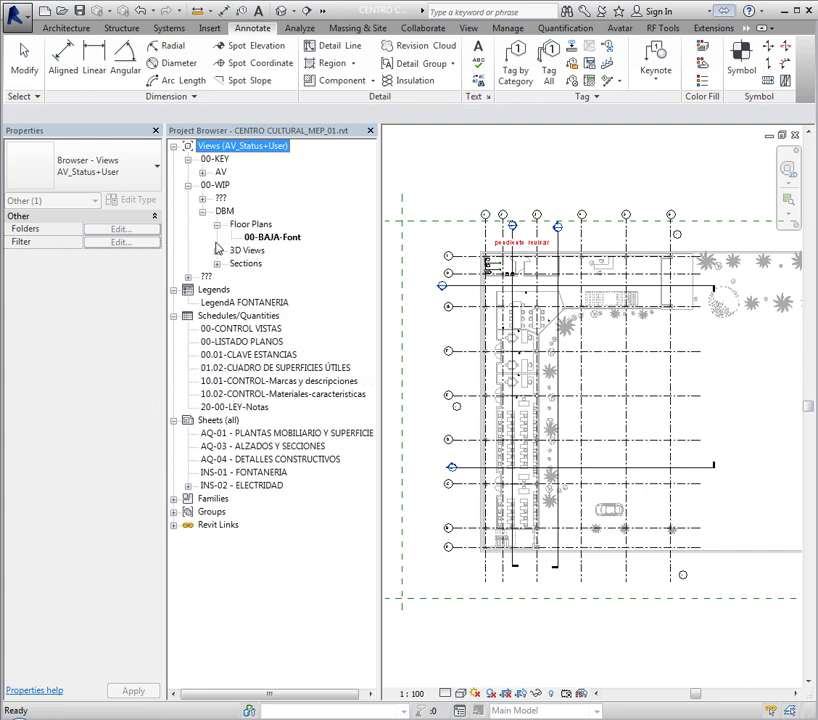
pyautogui.click(217, 251)
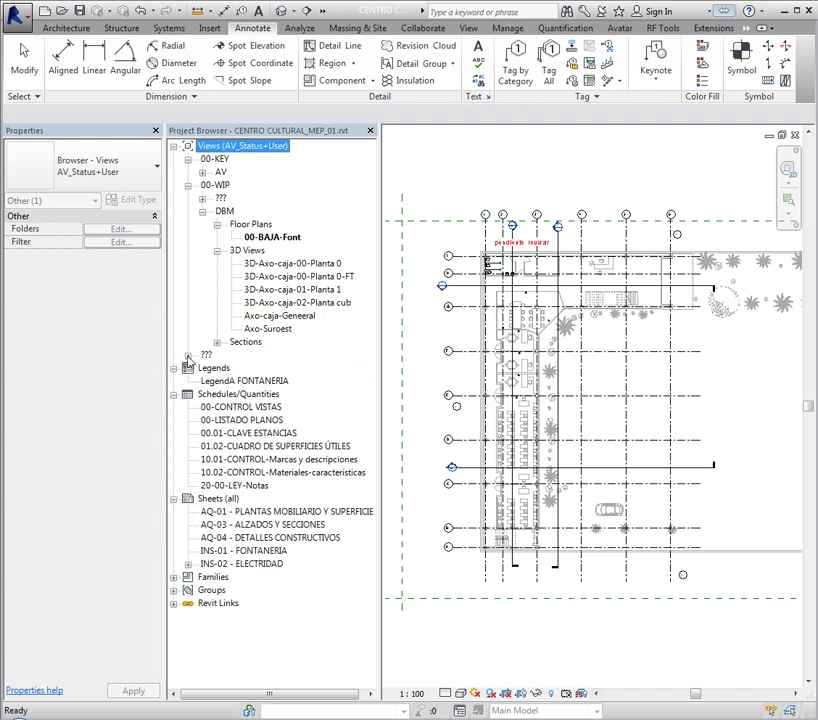
pyautogui.click(188, 355)
pyautogui.click(203, 368)
pyautogui.click(217, 381)
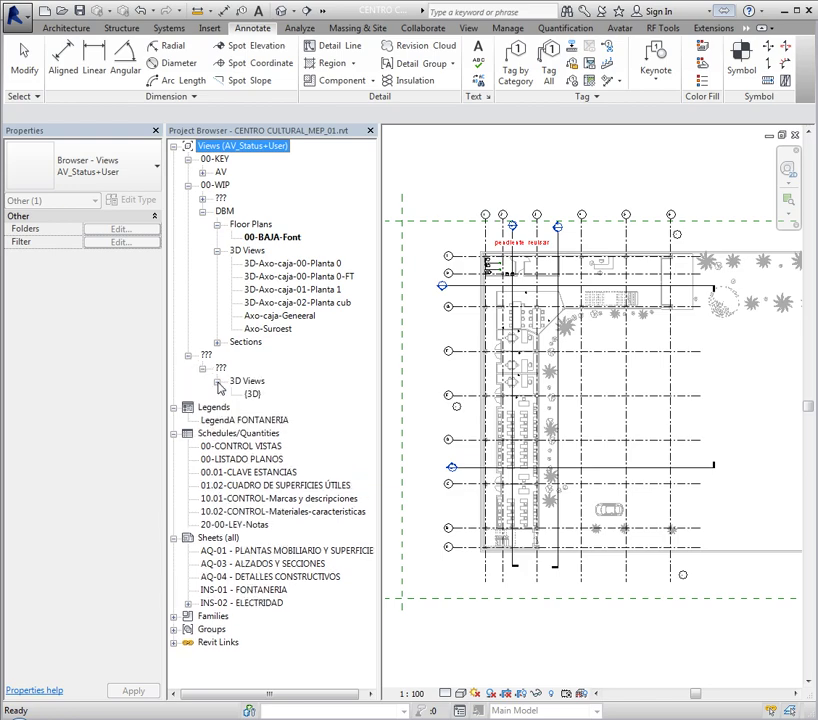
pyautogui.click(253, 395)
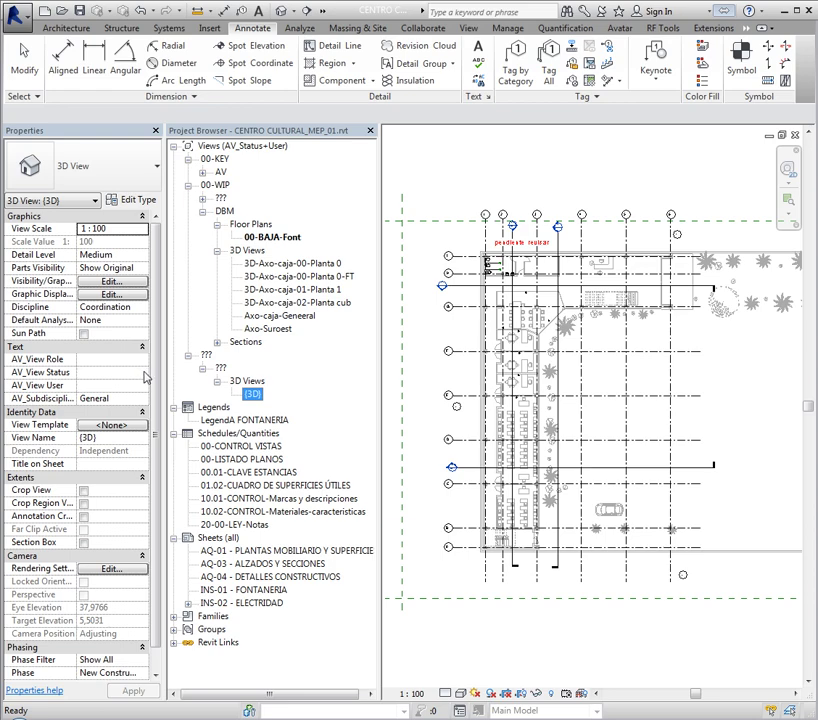
# Step: Tag the {3D} view with the user's initials and view status 00-WIP
pyautogui.click(142, 385)
pyautogui.click(112, 405)
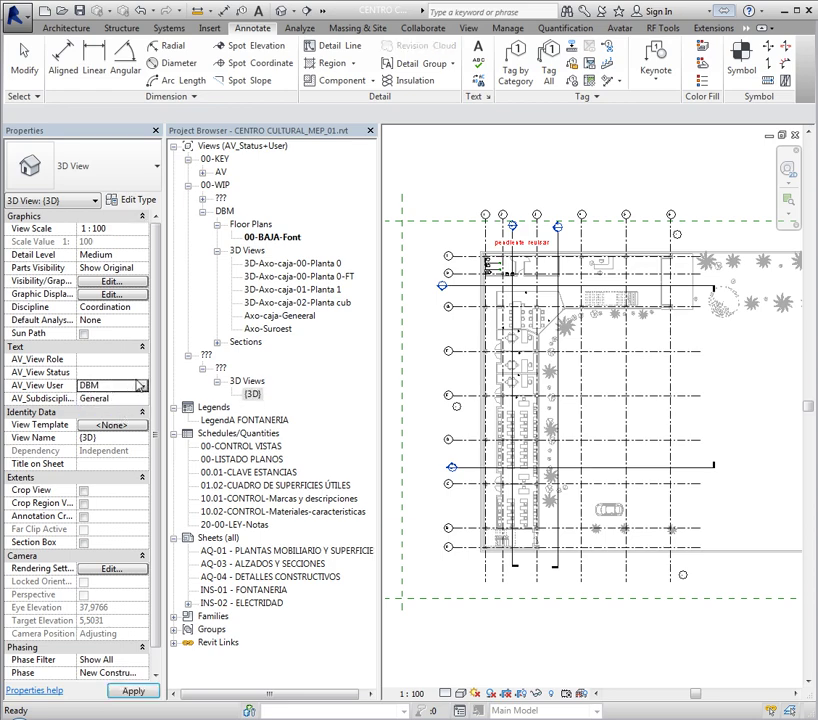
pyautogui.click(140, 372)
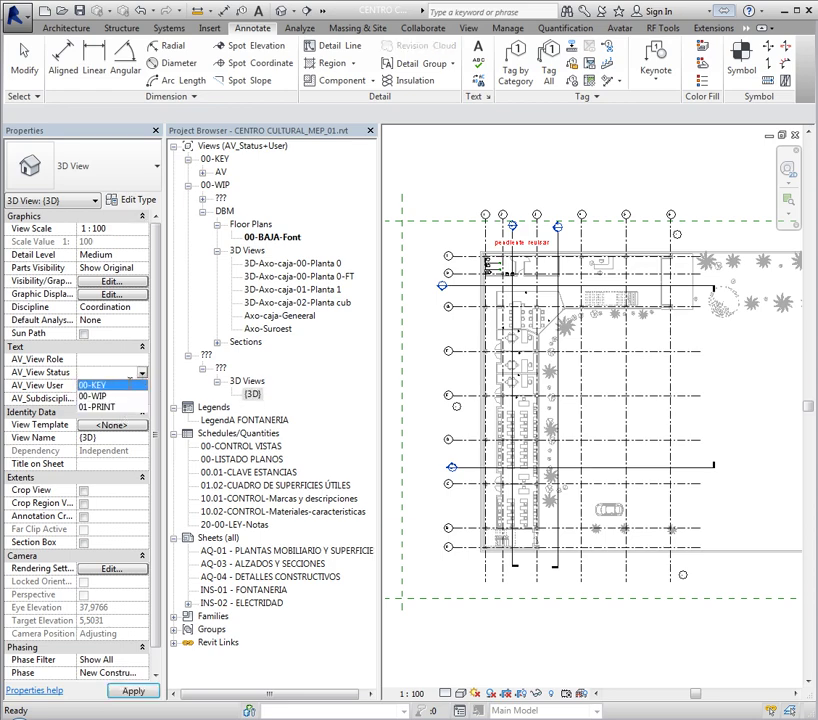
pyautogui.click(100, 396)
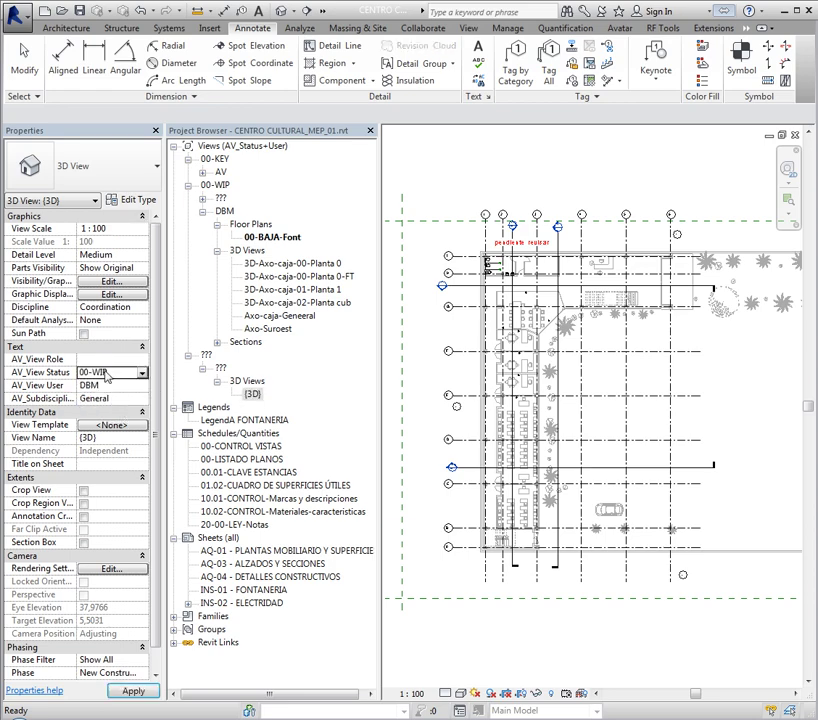
# Step: Assign the user's initials as AV_View User on the 01-PRIMERA_Font plan
pyautogui.click(203, 198)
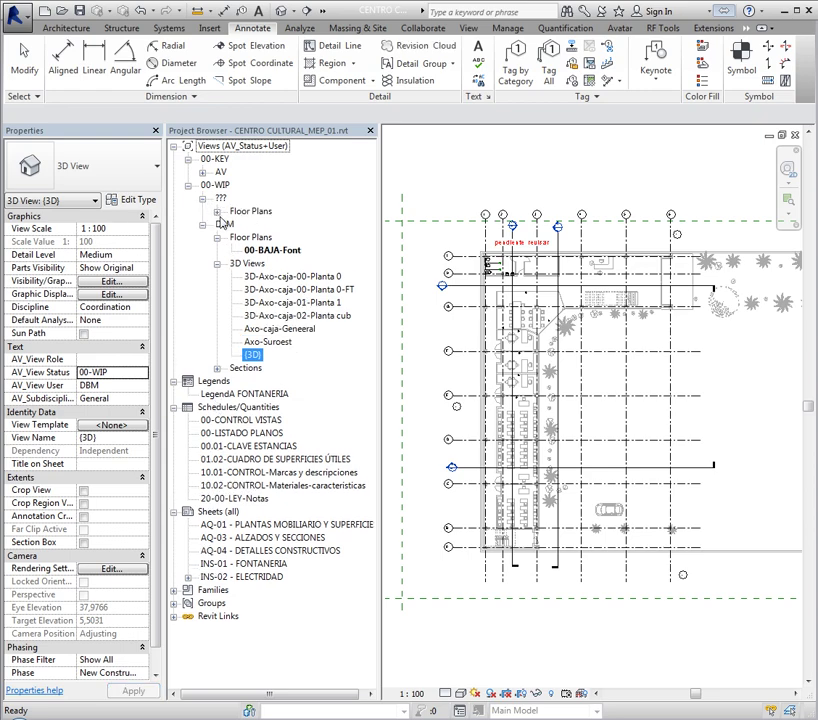
pyautogui.click(216, 211)
pyautogui.click(270, 225)
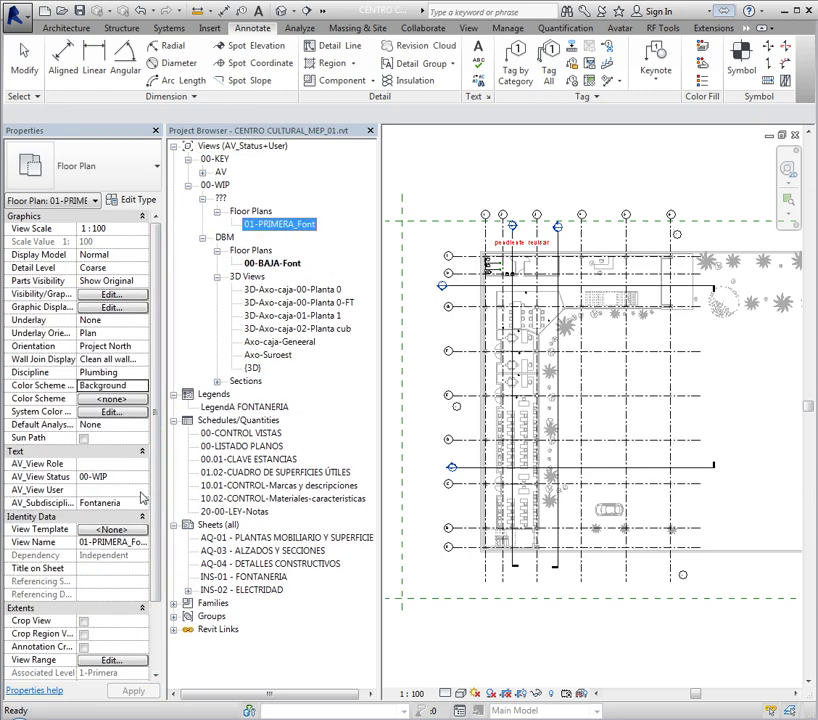
pyautogui.click(100, 489)
pyautogui.click(103, 512)
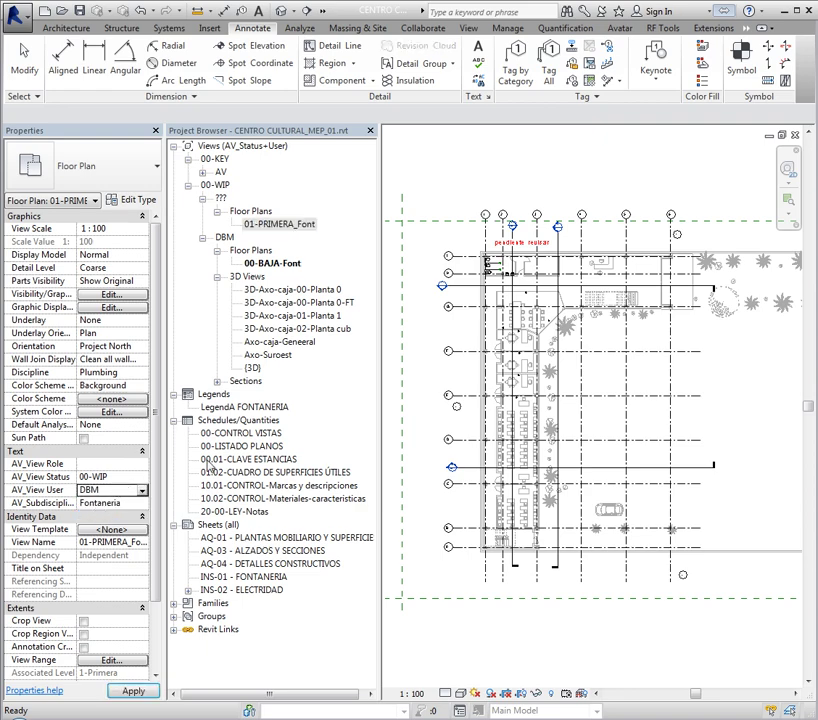
# Step: Review the 00-BAJA-Font and 01-PRIMERA_Font properties in the user's group
pyautogui.click(280, 226)
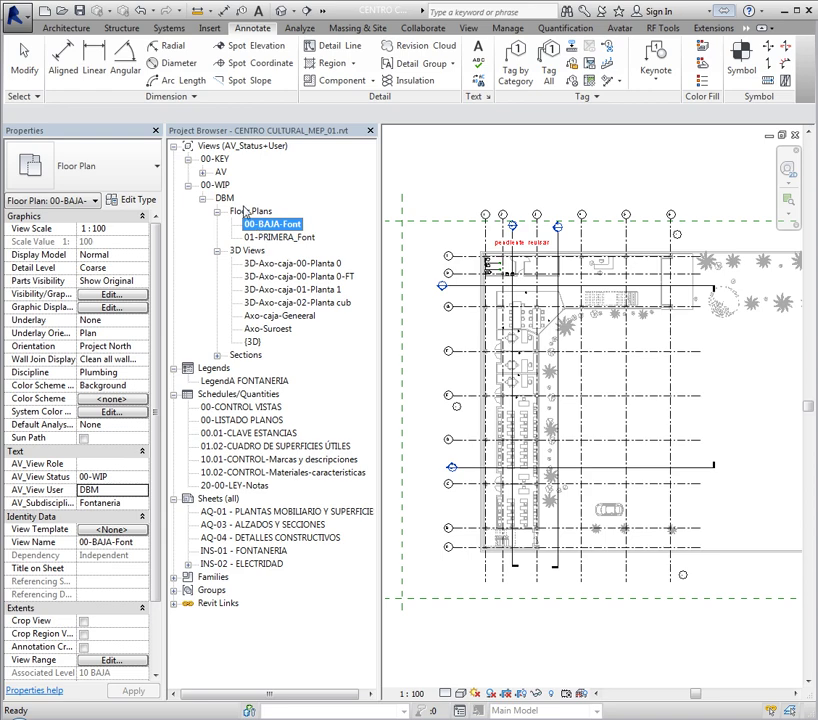
pyautogui.click(224, 199)
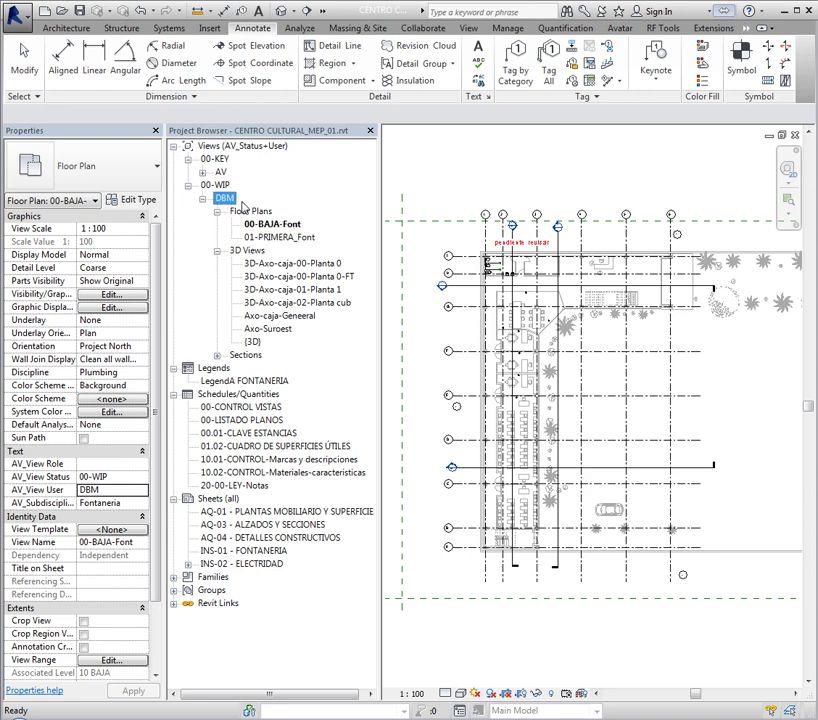
pyautogui.click(265, 224)
pyautogui.click(272, 238)
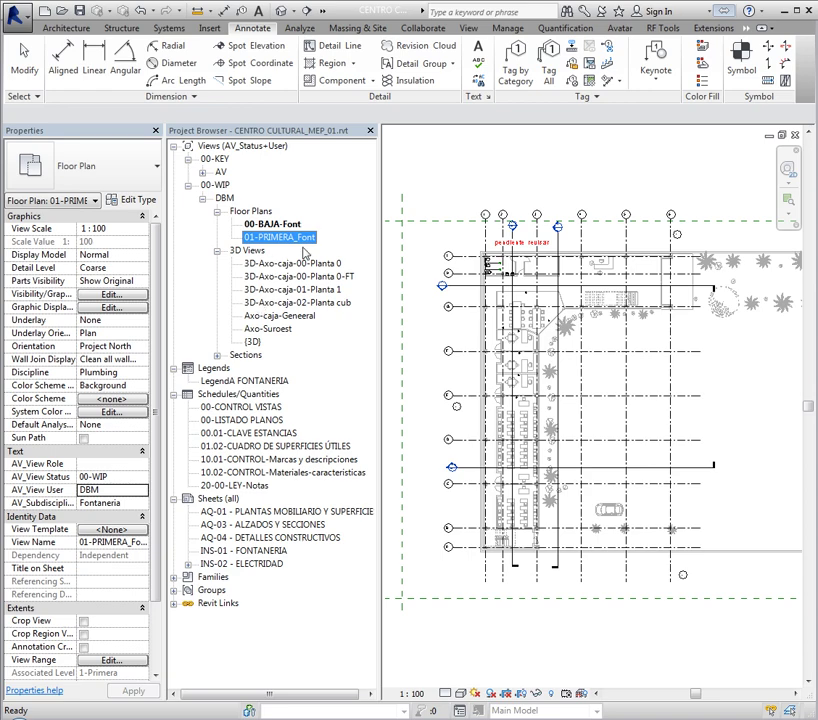
pyautogui.click(265, 147)
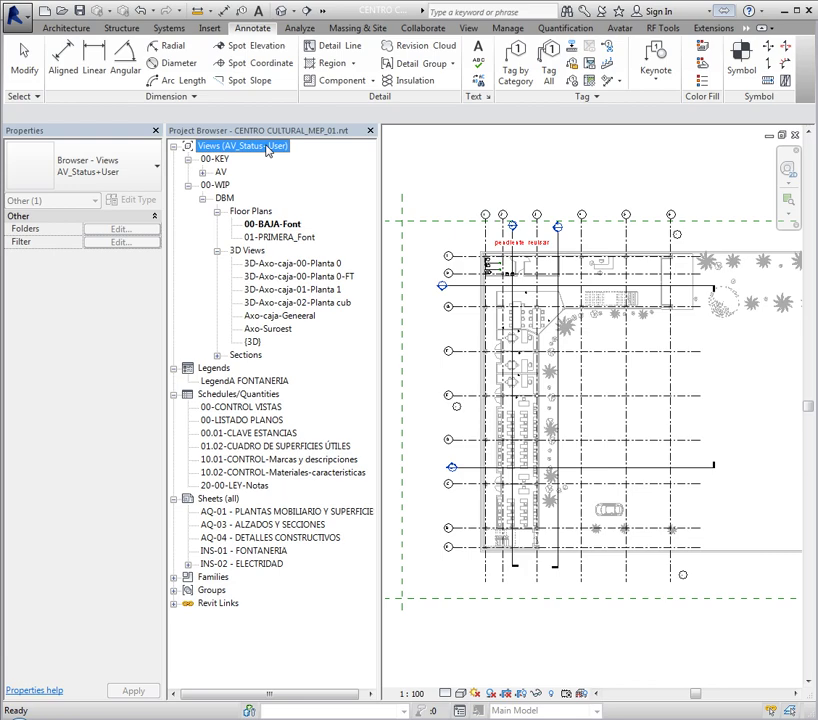
# Step: Add a filter rule to the AV_Status+User organization: AV_View User Equal to DBM
pyautogui.rightClick(268, 148)
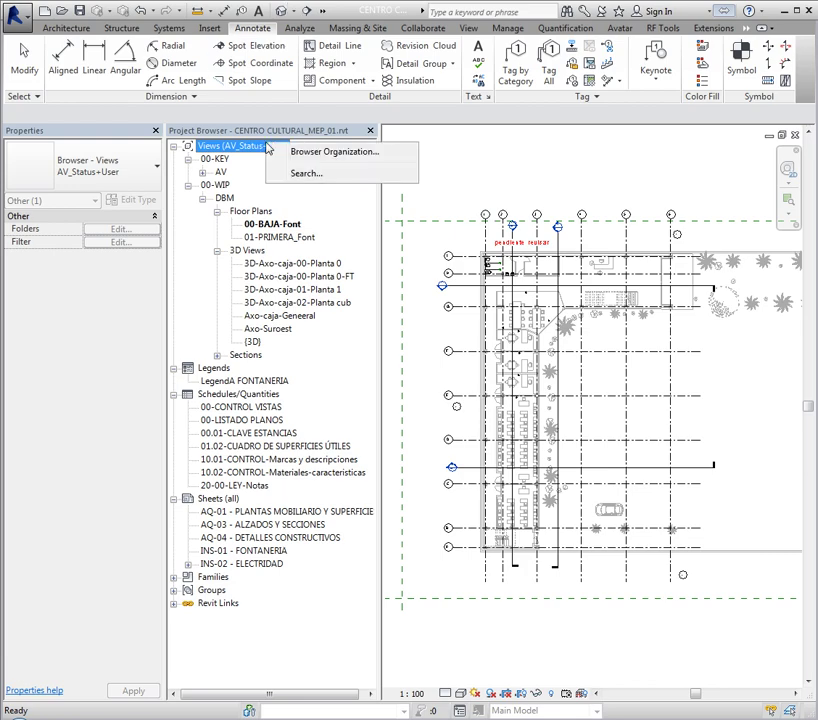
pyautogui.click(323, 153)
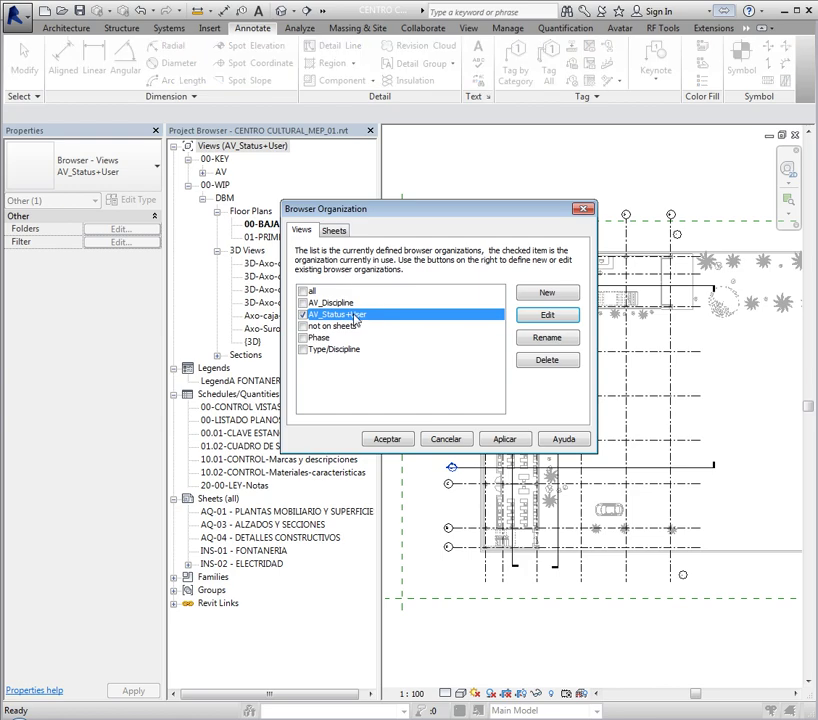
pyautogui.click(548, 315)
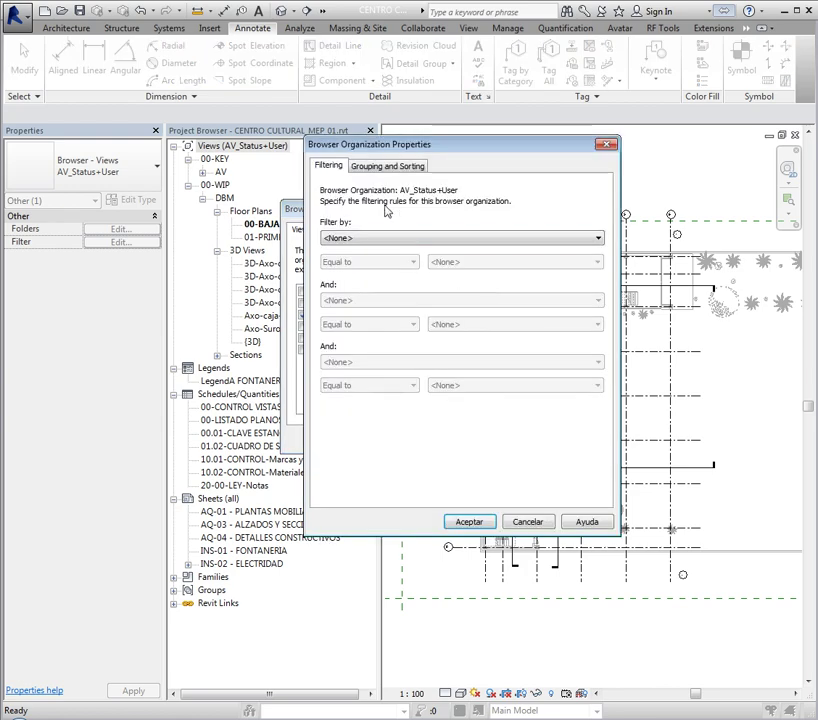
pyautogui.click(345, 238)
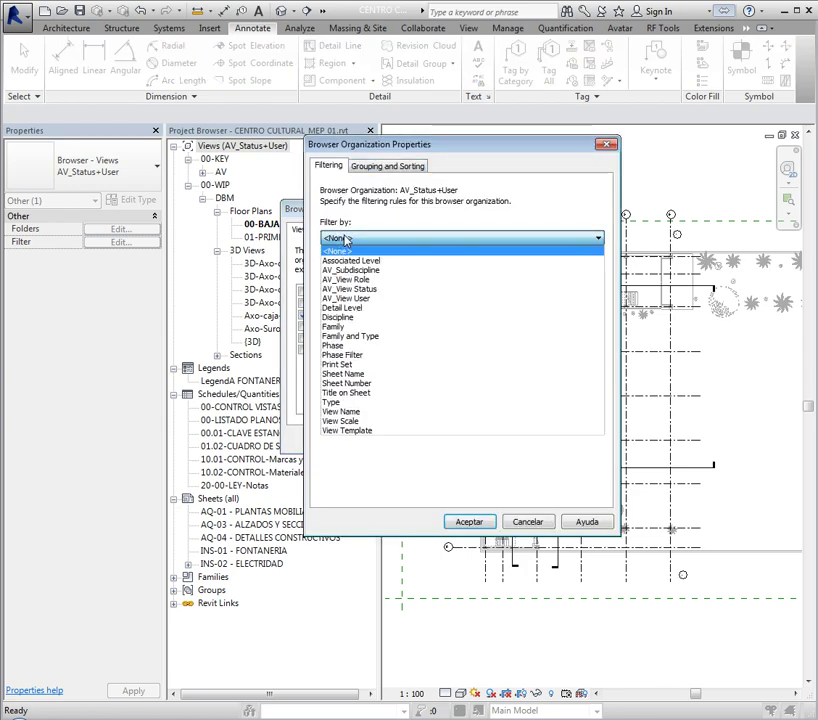
pyautogui.click(376, 298)
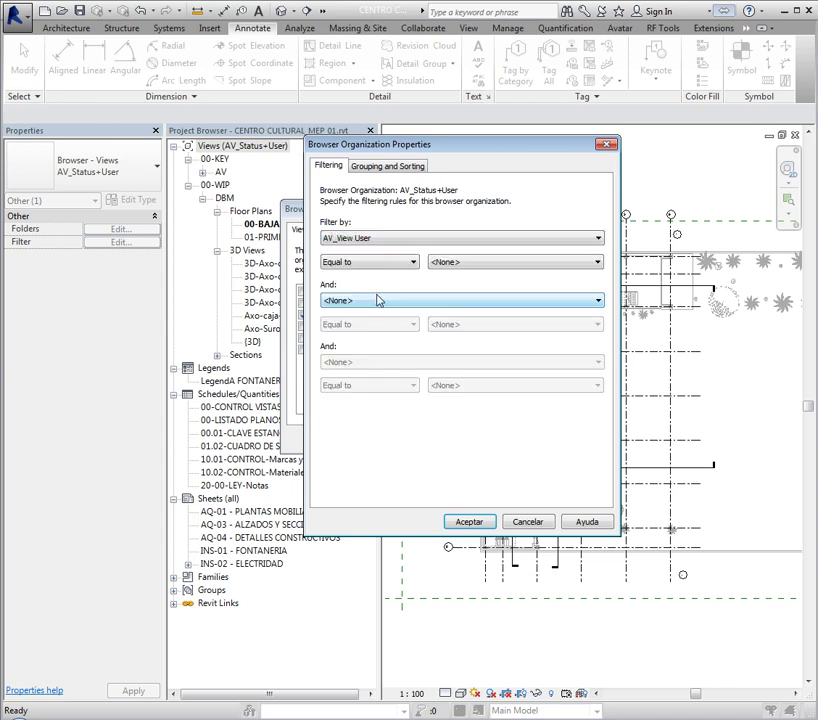
pyautogui.click(454, 264)
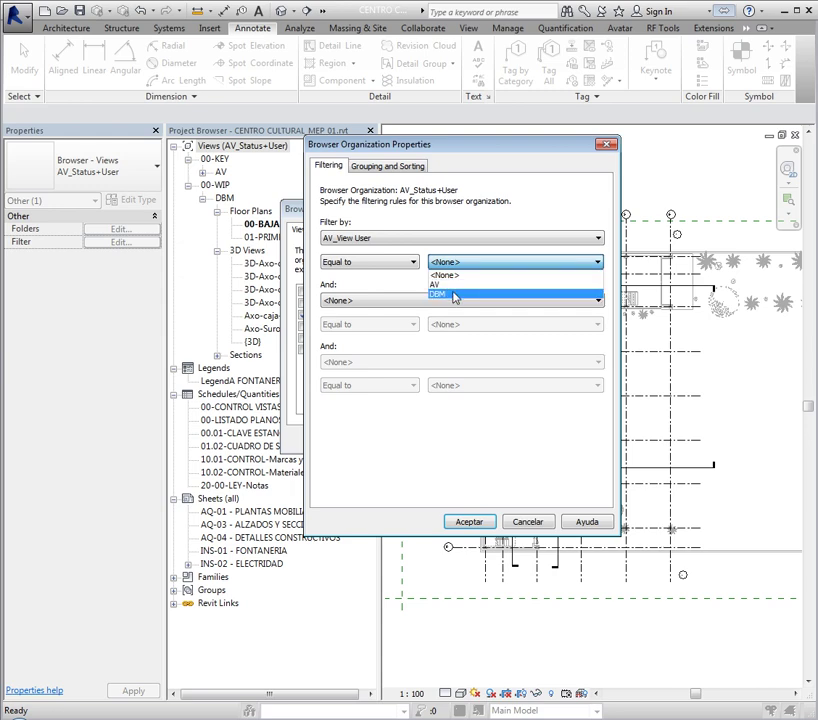
pyautogui.click(455, 295)
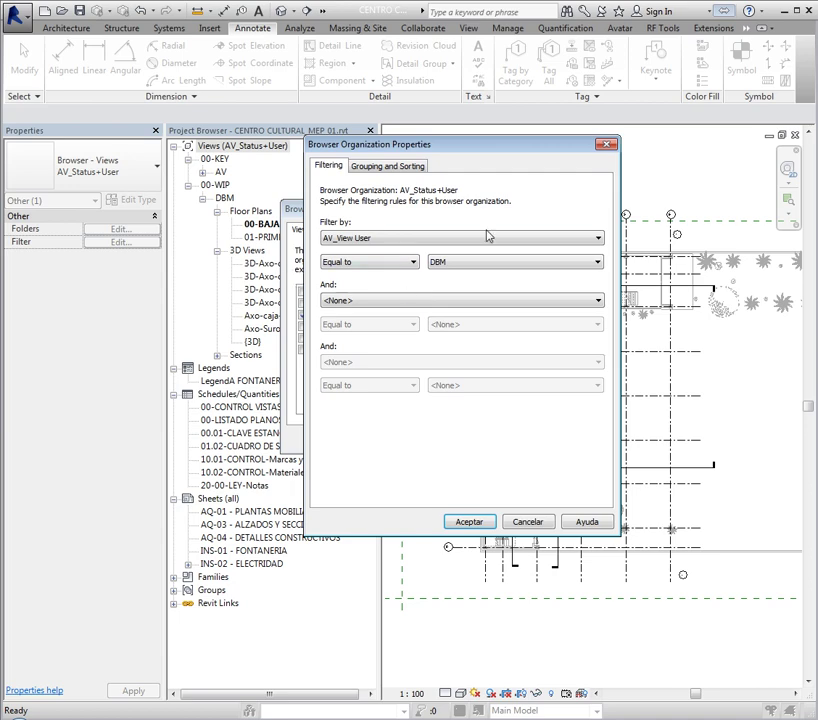
pyautogui.press('Return')
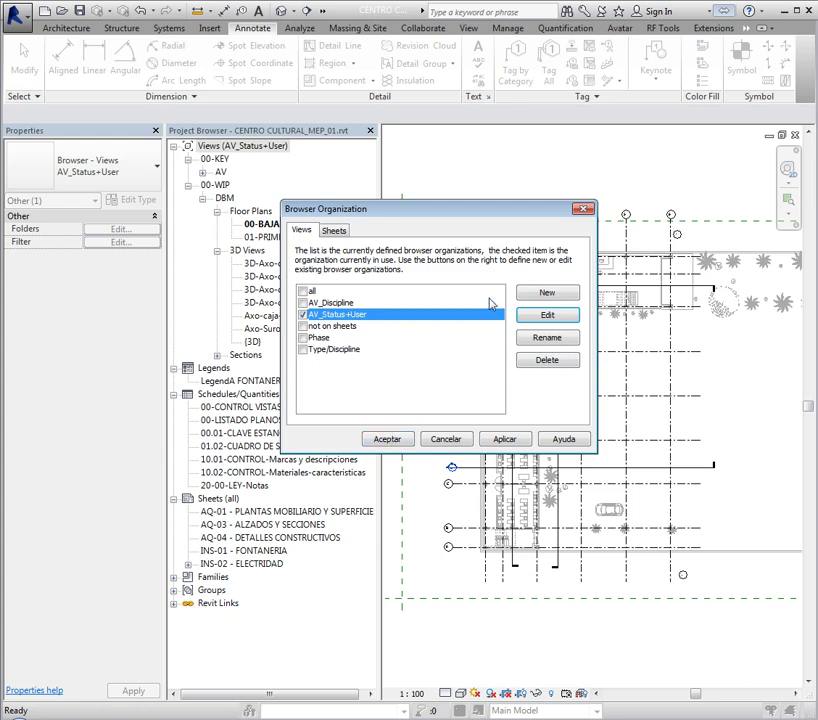
# Step: Keep AV_Status+User as the active browser organization and accept the settings
pyautogui.click(340, 302)
pyautogui.click(352, 325)
pyautogui.click(350, 313)
pyautogui.click(390, 439)
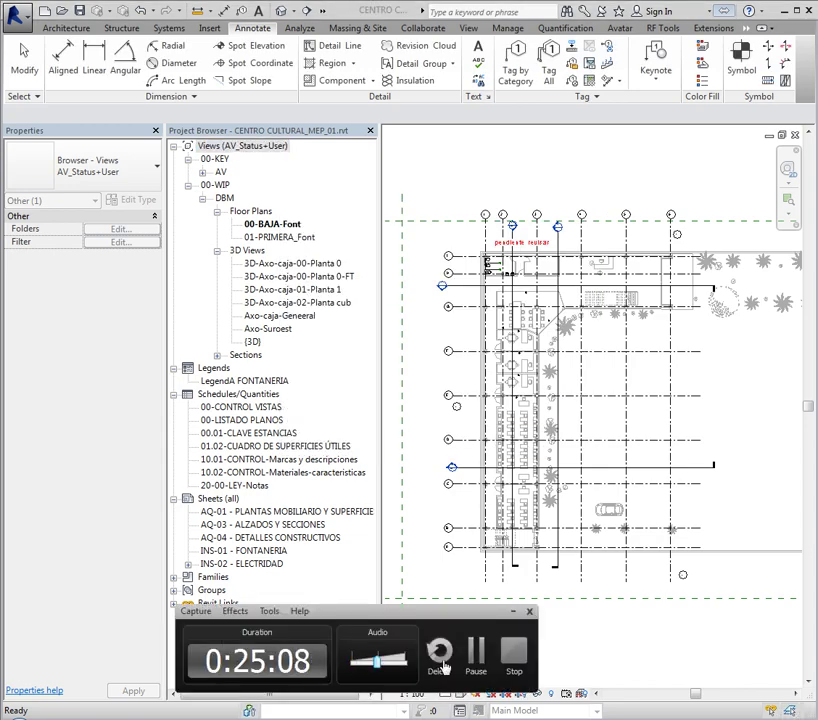
# Step: Select the 00-BAJA-Font plan in the filtered tree, then clear the selection
pyautogui.click(484, 592)
pyautogui.scroll(-1, 484, 592)
pyautogui.moveTo(497, 610); pyautogui.dragTo(518, 627, button='middle')
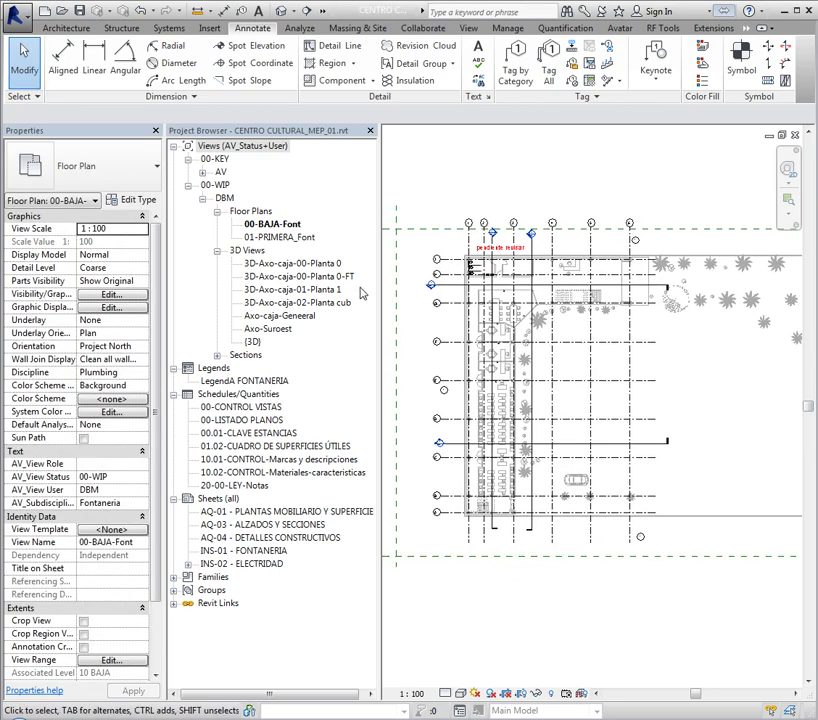
pyautogui.click(292, 226)
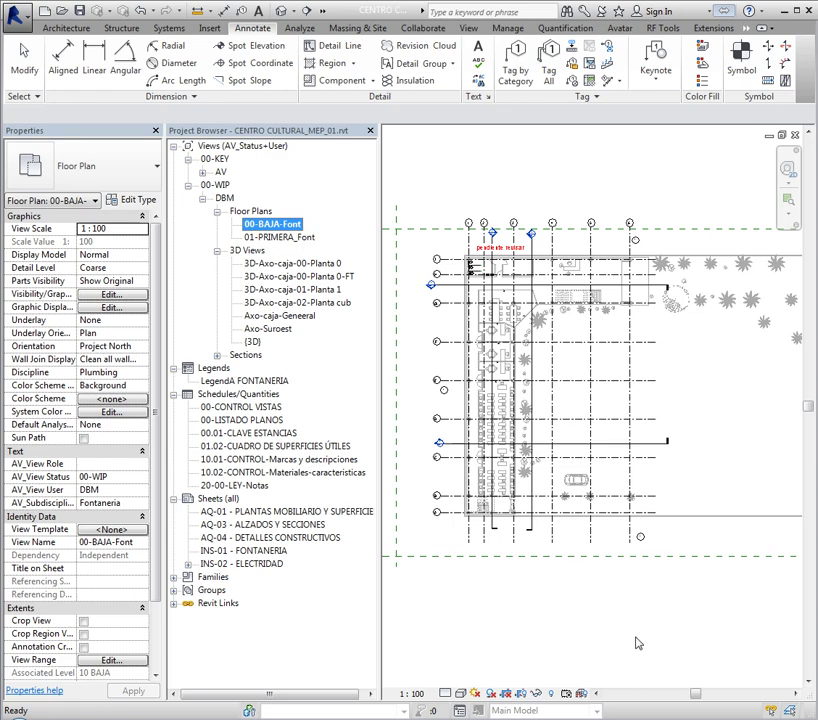
pyautogui.click(630, 587)
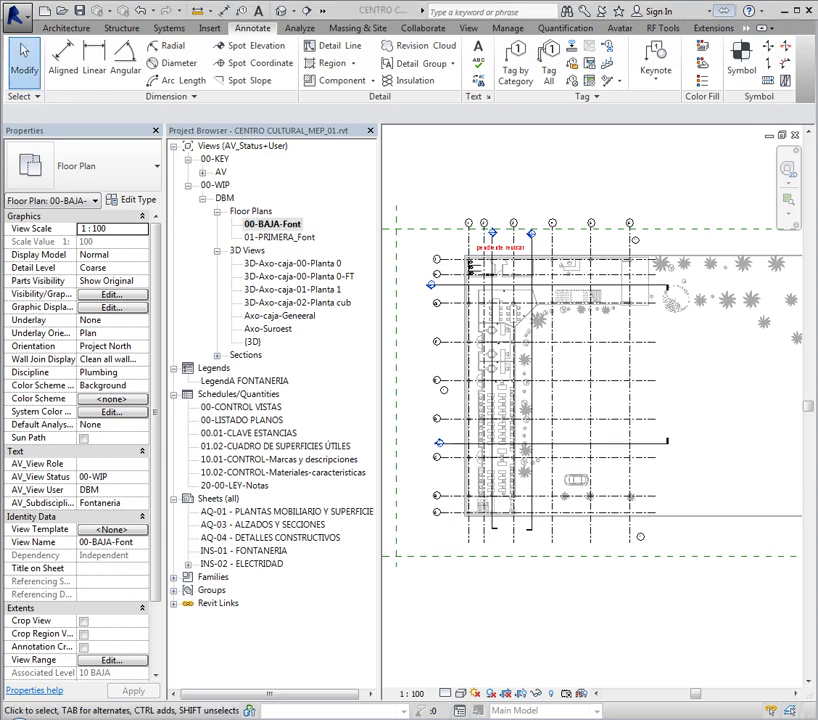